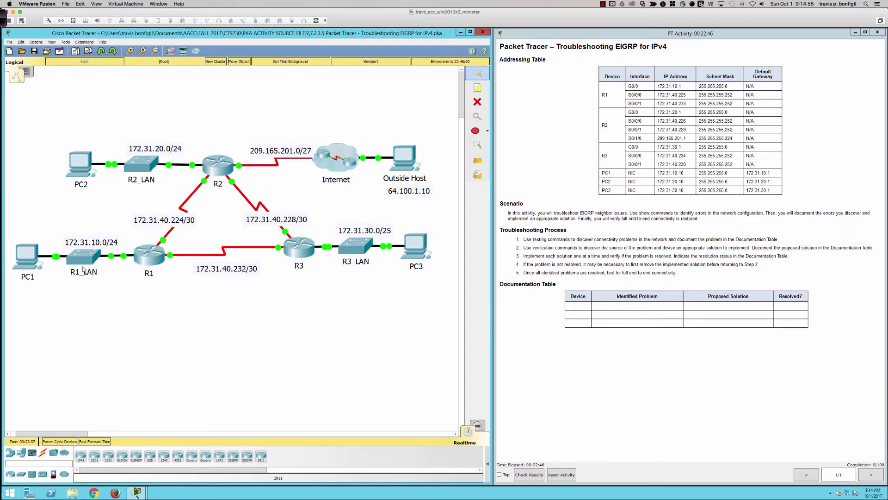
Ping the Outside Host at 64.100.1.10 from PC1's command prompt
click(28, 256)
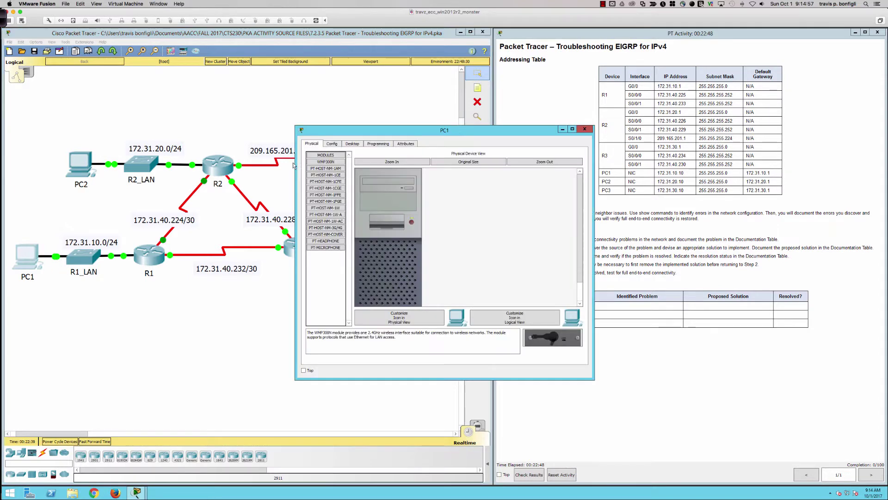
click(352, 143)
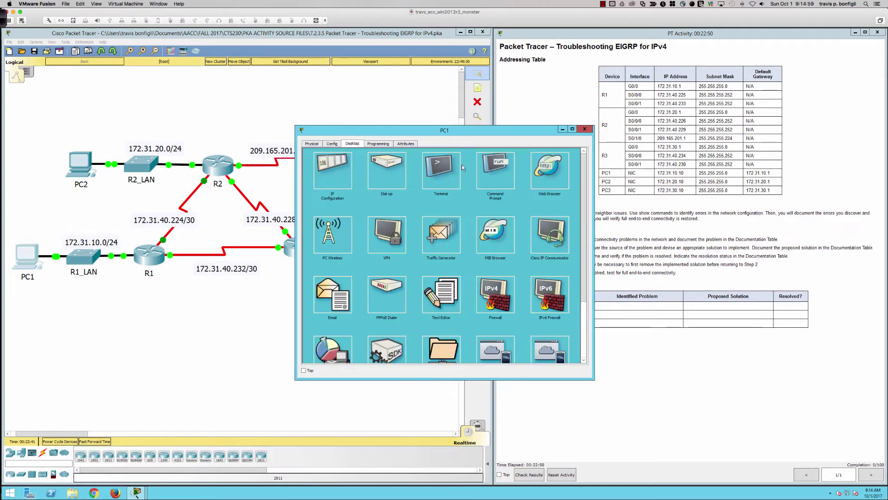
click(493, 172)
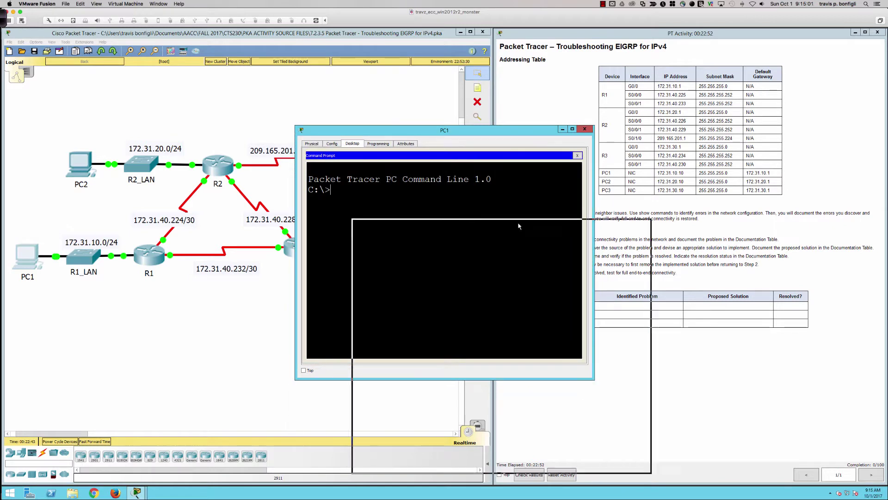
drag(563, 226, 563, 226)
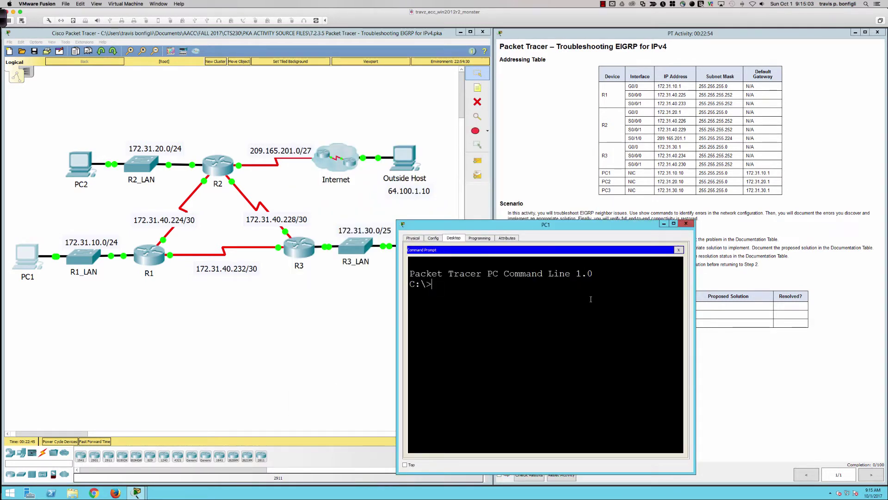
text(ping )
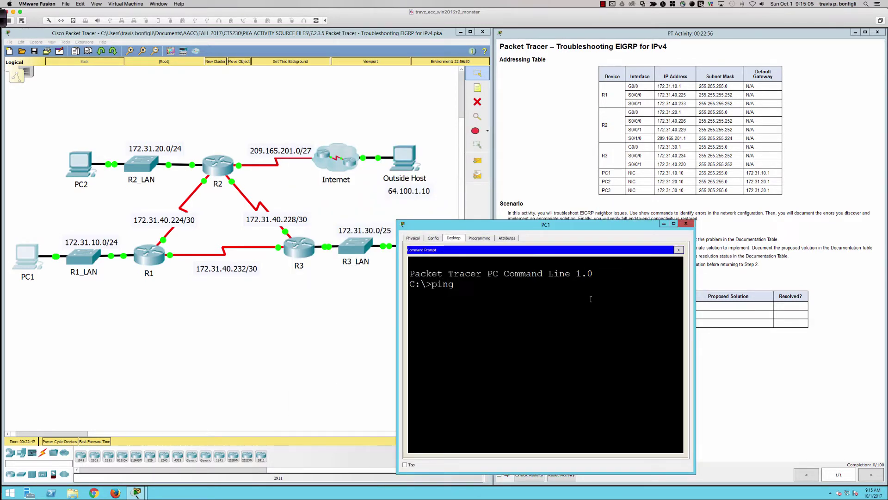
text(64.100.1.10)
key(Return)
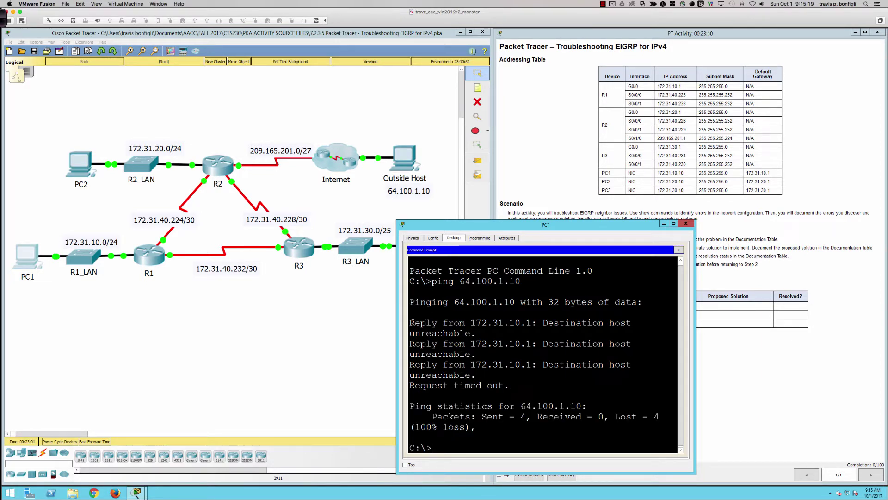
drag(410, 323, 533, 322)
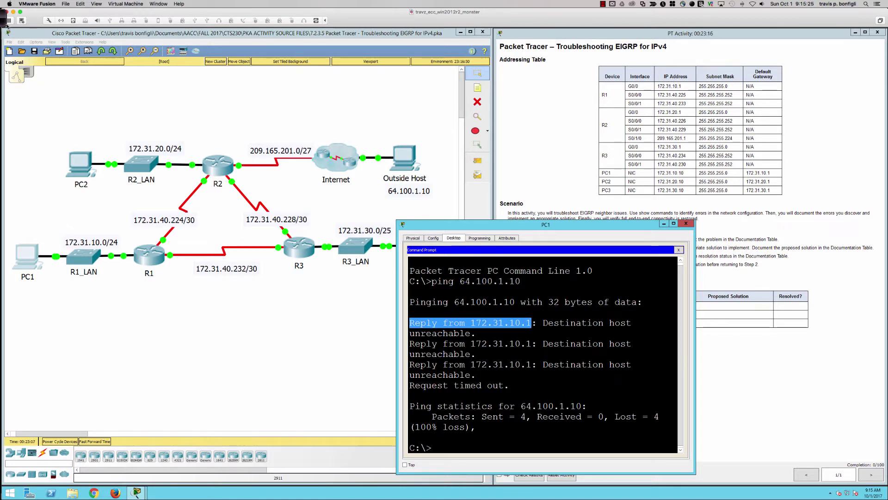
key(super+shift+i)
key(super+shift+i)
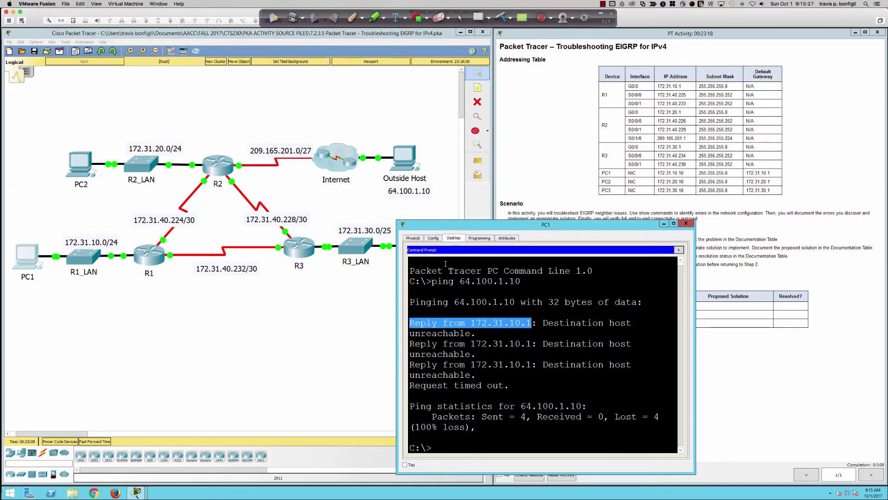
Check the default gateway in PC1's IP configuration against R1's G0/0 address in the Addressing Table
click(677, 249)
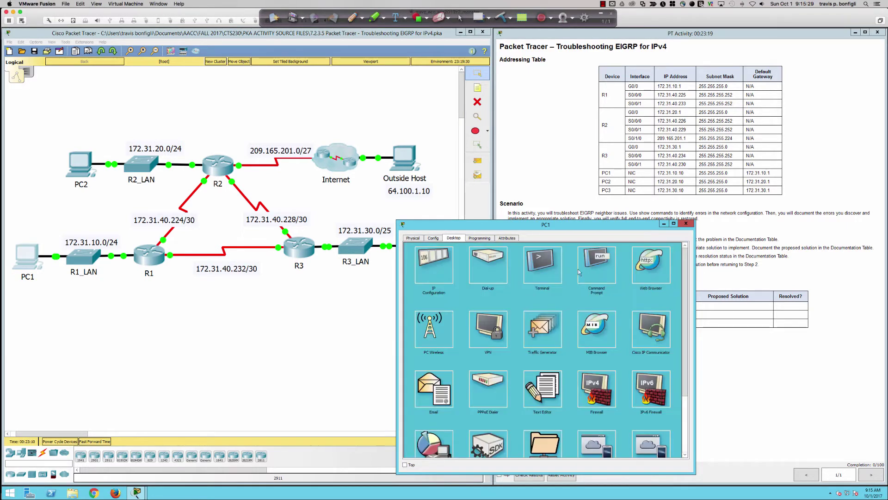
click(441, 270)
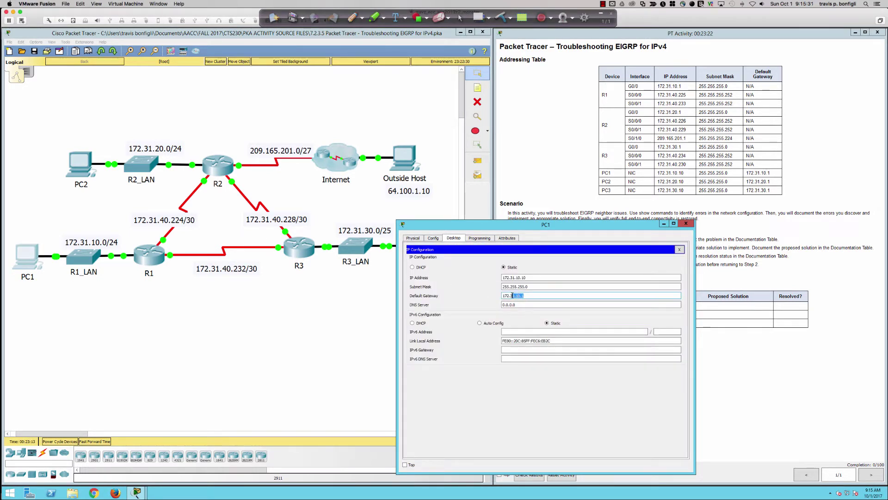
drag(501, 296, 518, 302)
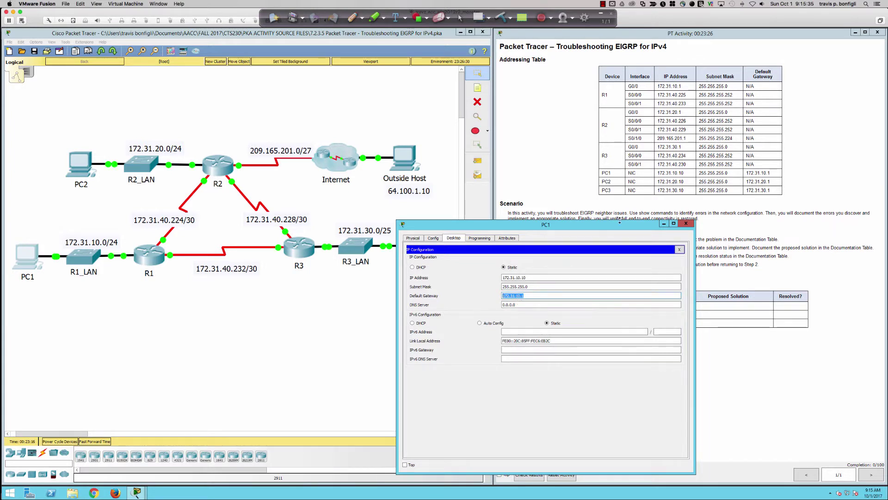
drag(627, 88, 637, 86)
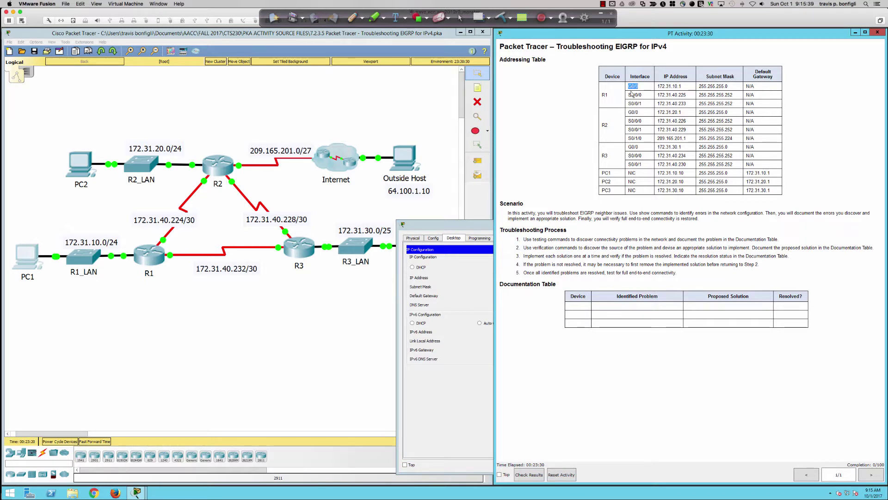
drag(658, 86, 682, 86)
click(458, 298)
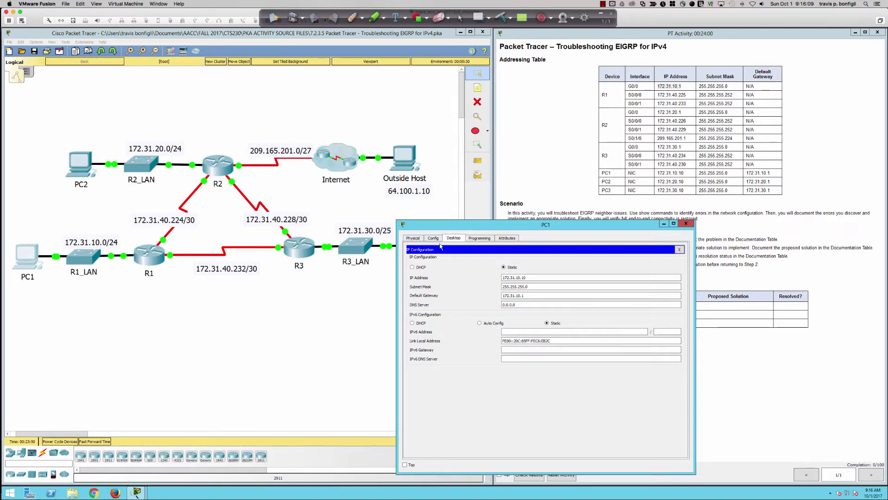
Return to PC1's command prompt and ping its default gateway, 172.31.10.1
click(677, 250)
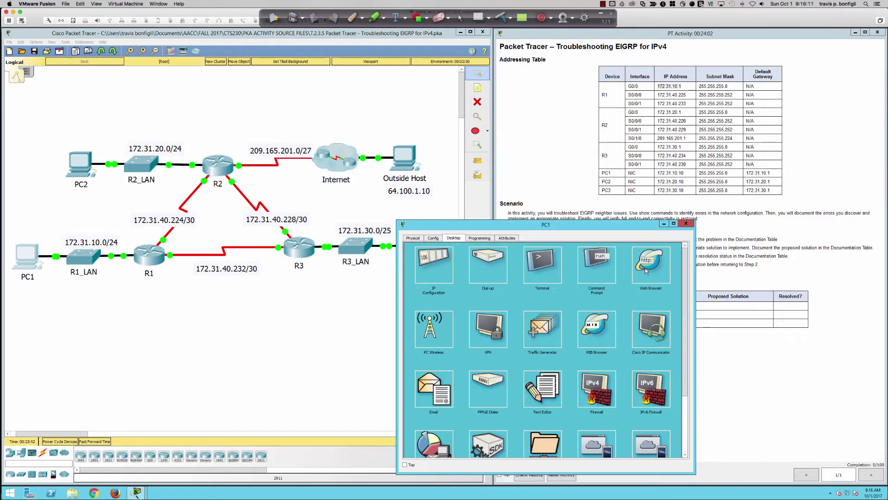
click(598, 266)
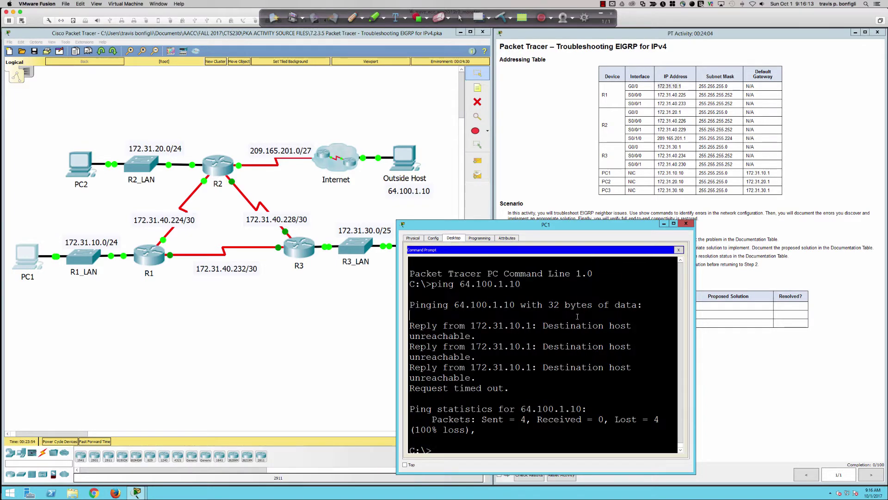
key(Return)
key(Return)
key(Return)
text(ping )
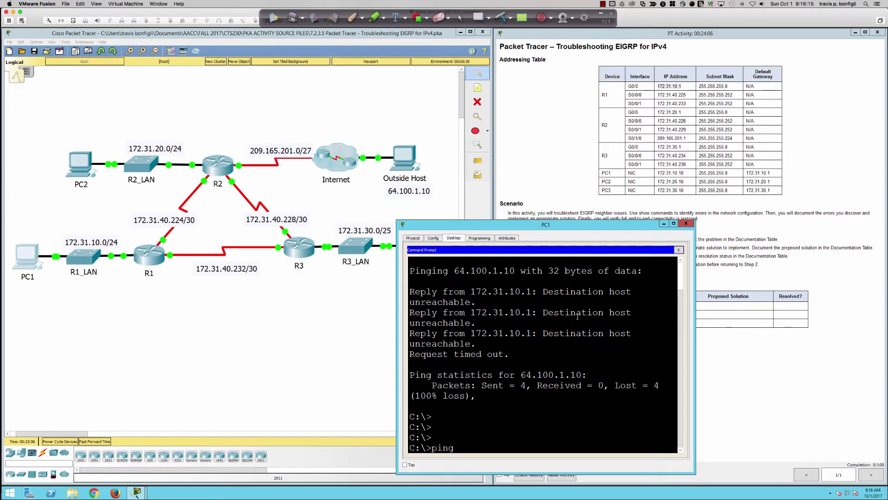
text(172.31.10.1)
key(Return)
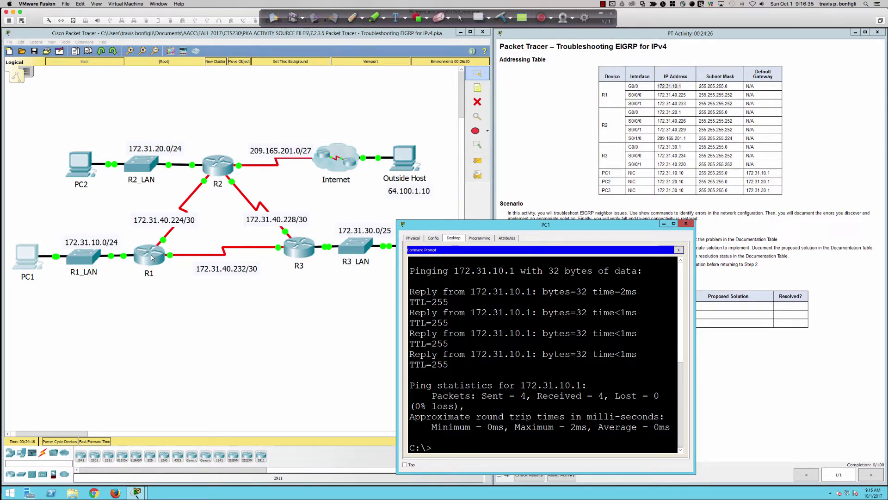
Open router R1's command line in a widened window and enter privileged EXEC mode with enable
click(151, 254)
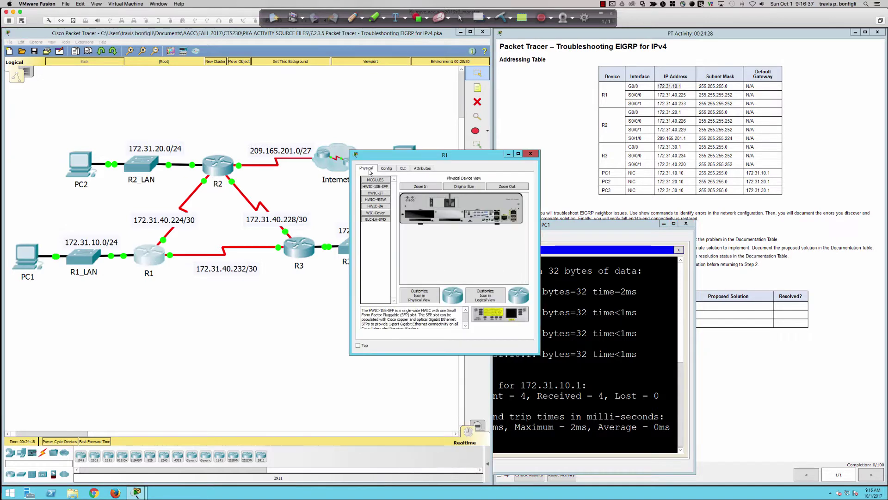
click(403, 168)
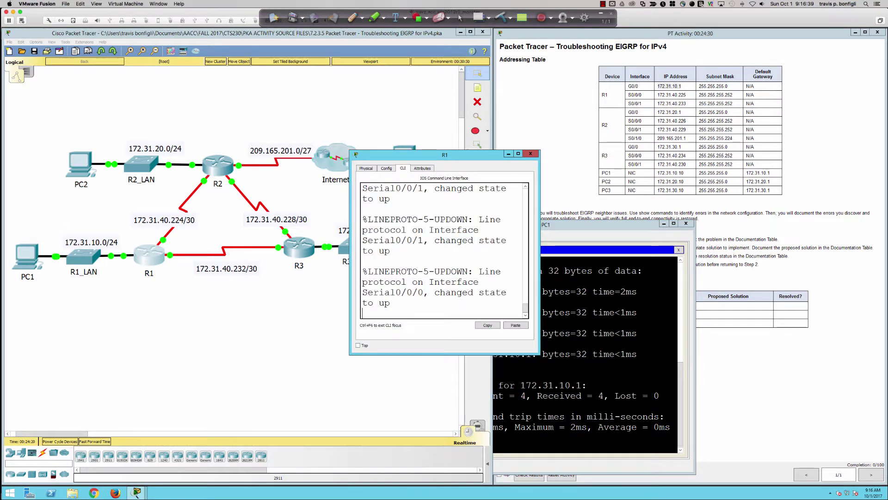
drag(349, 190, 33, 188)
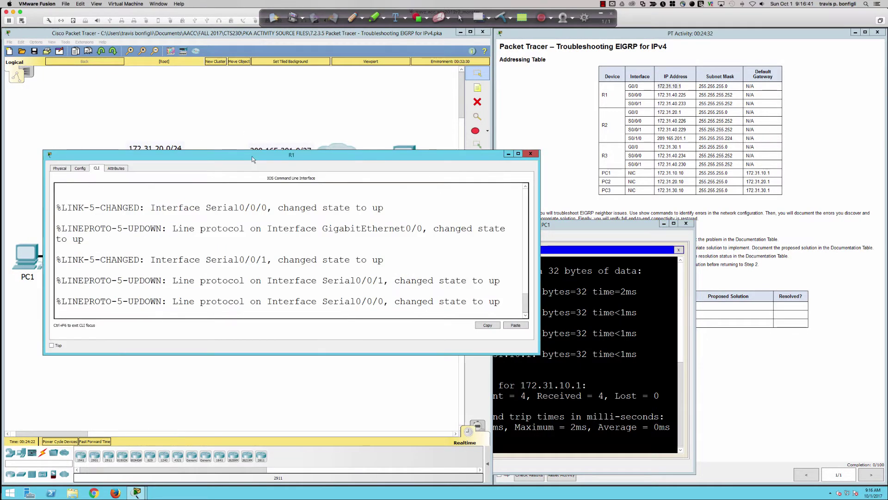
drag(249, 154, 270, 37)
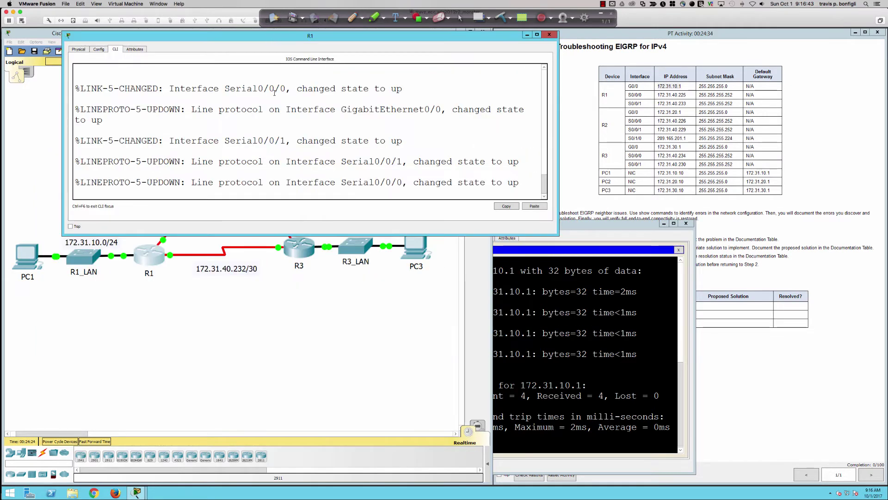
key(Return)
key(Return)
key(Return)
key(Return)
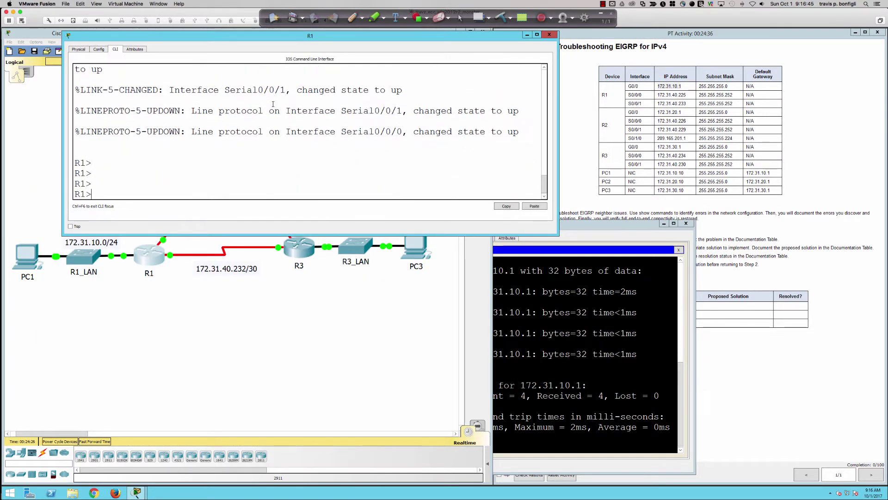
text(en)
key(Tab)
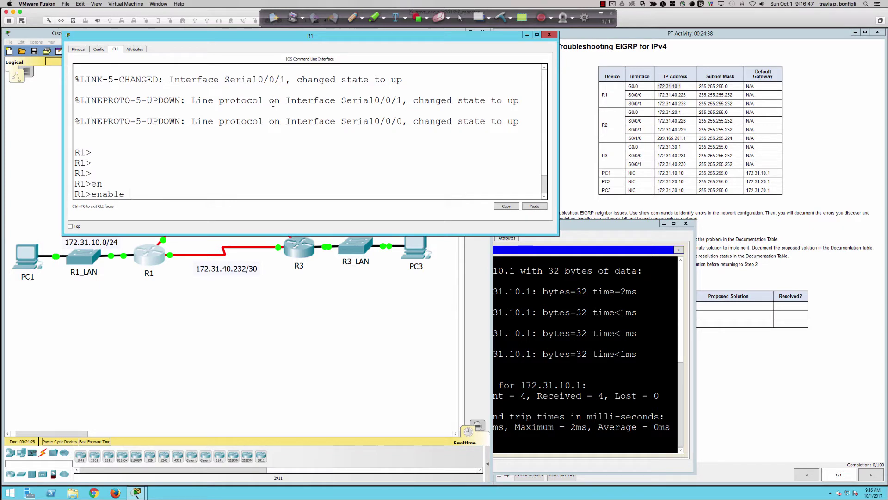
key(Return)
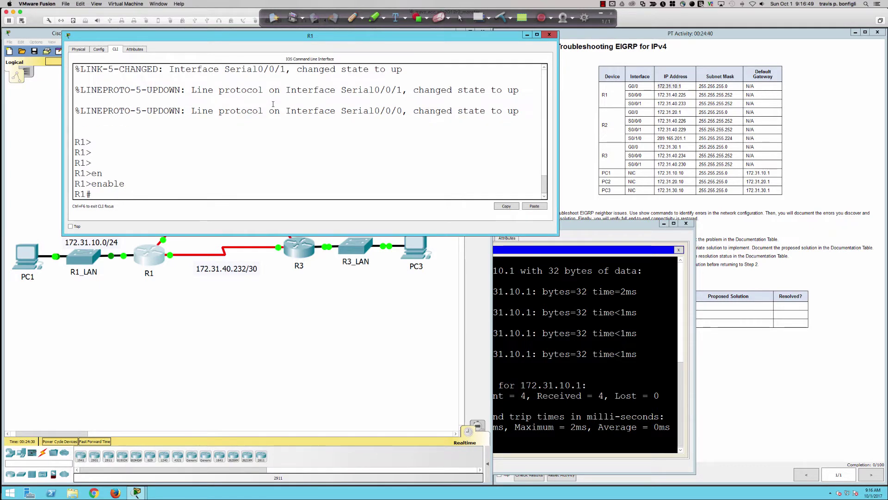
Ping the Outside Host at 64.100.1.10 from R1, moving the router window clear of the topology's upper part
text(ping 64.100.)
drag(333, 37, 362, 227)
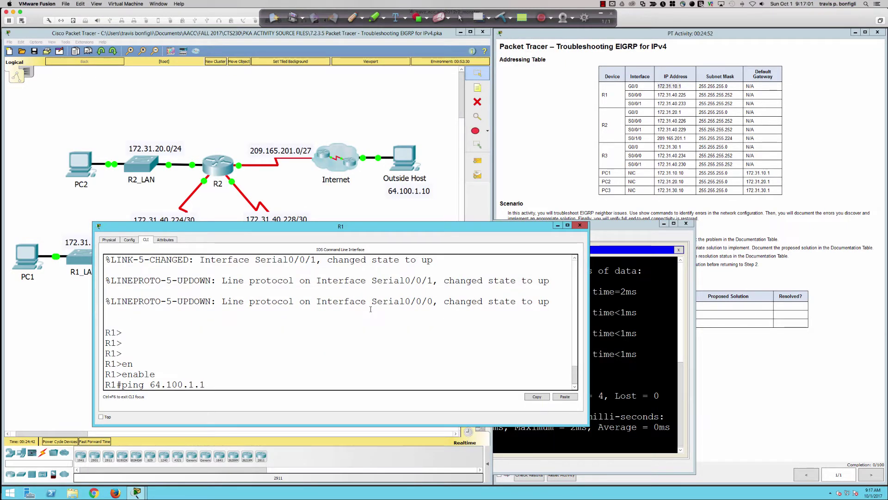
text(0)
key(Return)
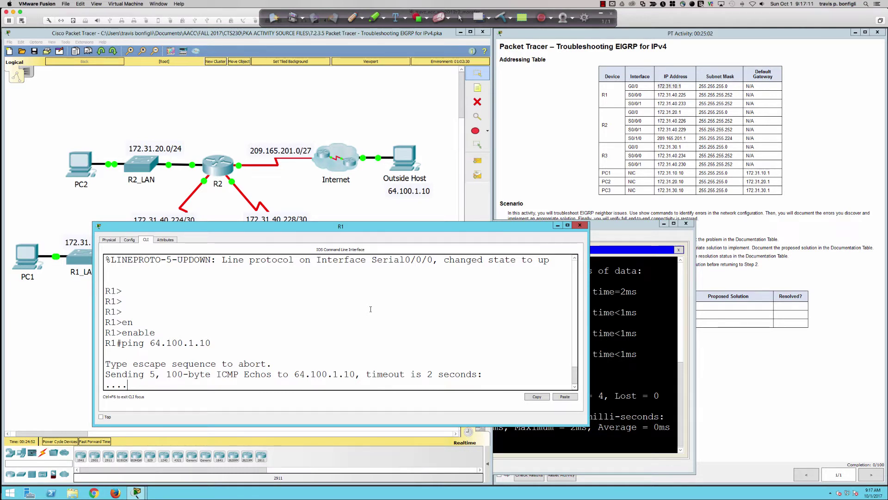
Display R1's routing table with sh ip route and examine the gateway of last resort line and the listed routes
text(sh ip route)
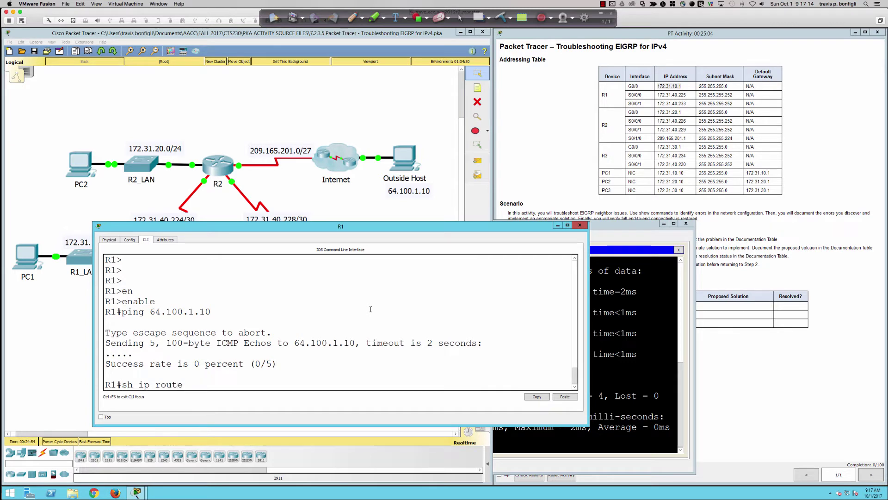
key(Return)
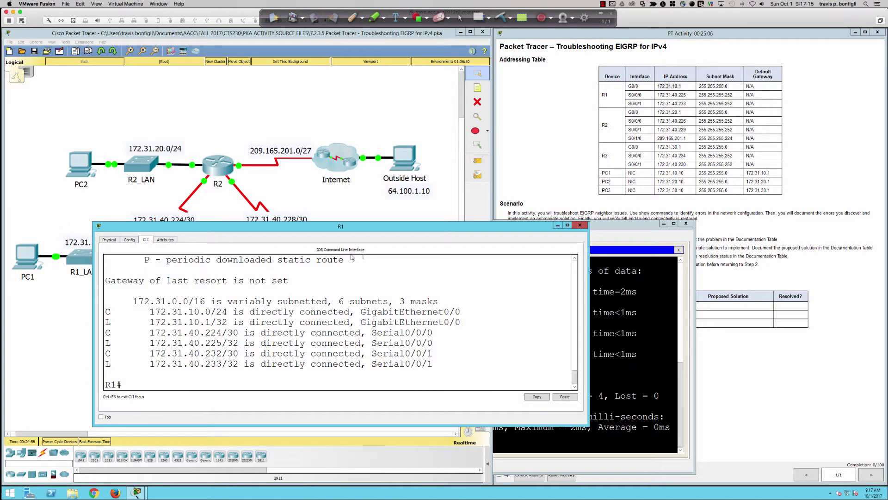
drag(343, 222, 344, 159)
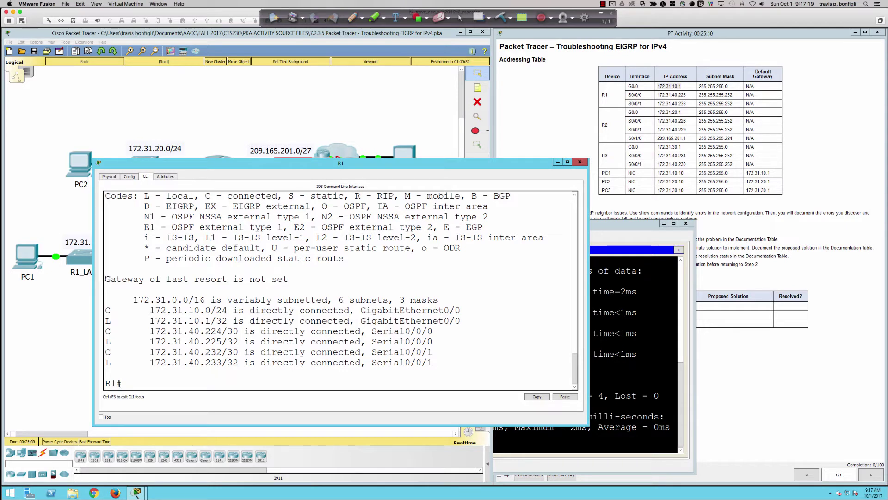
drag(105, 279, 289, 279)
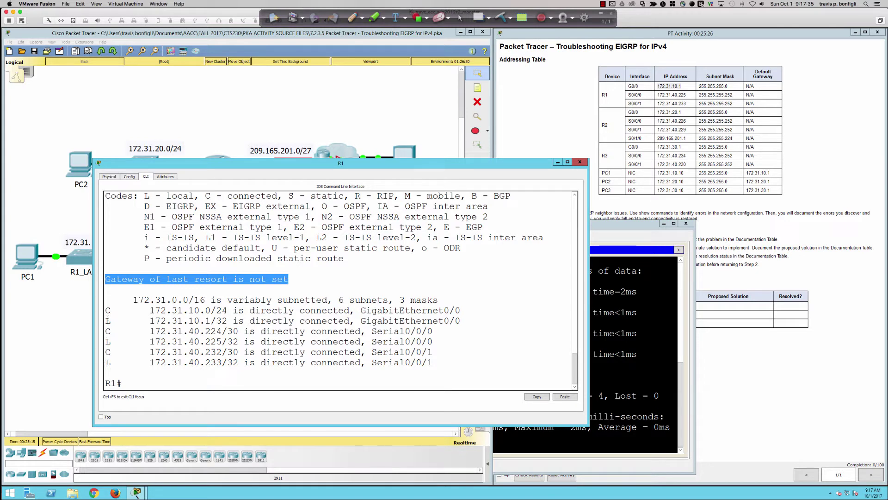
drag(108, 310, 447, 364)
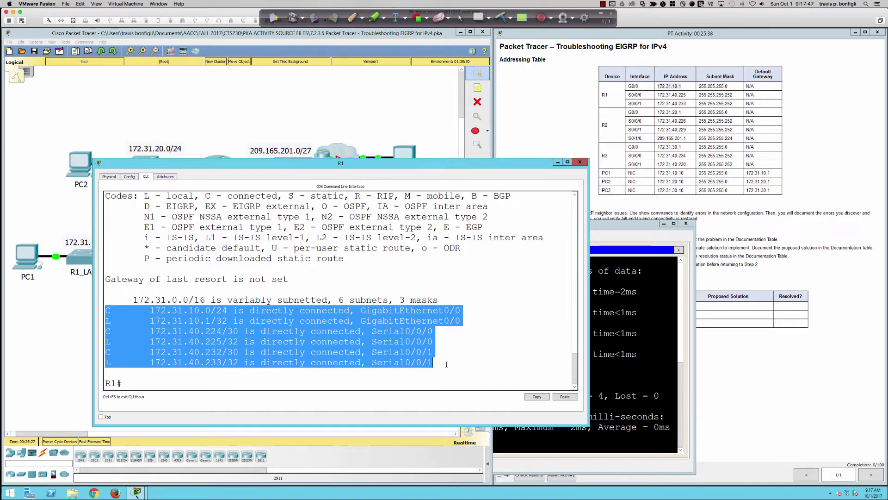
click(479, 346)
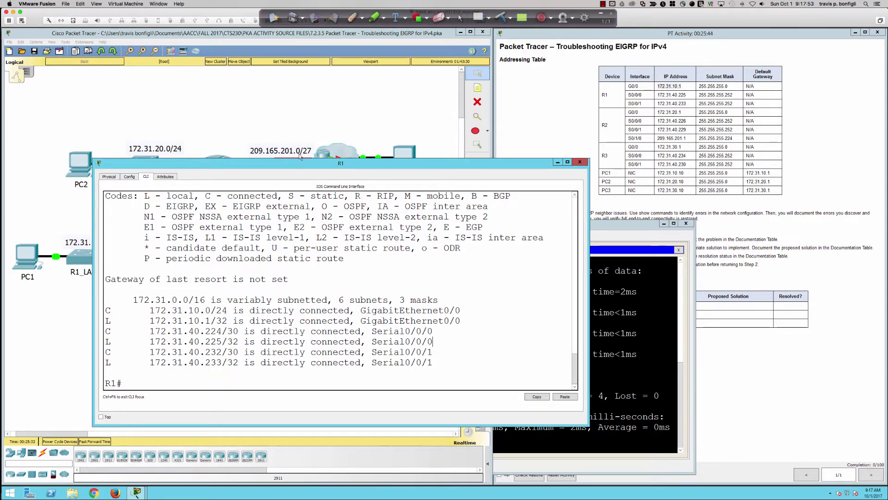
Move R1's window off the topology, make it taller, and try to list the EIGRP configuration with sh run | sec router eigrp
drag(289, 170, 548, 52)
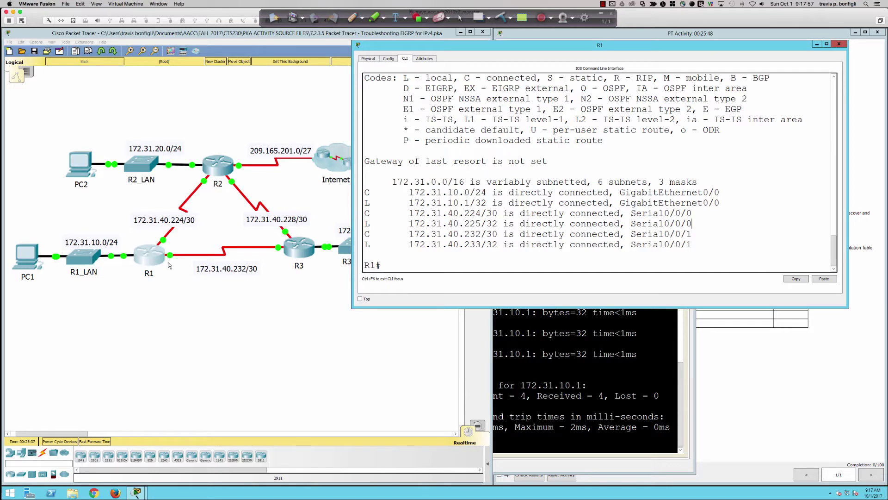
drag(475, 307, 475, 404)
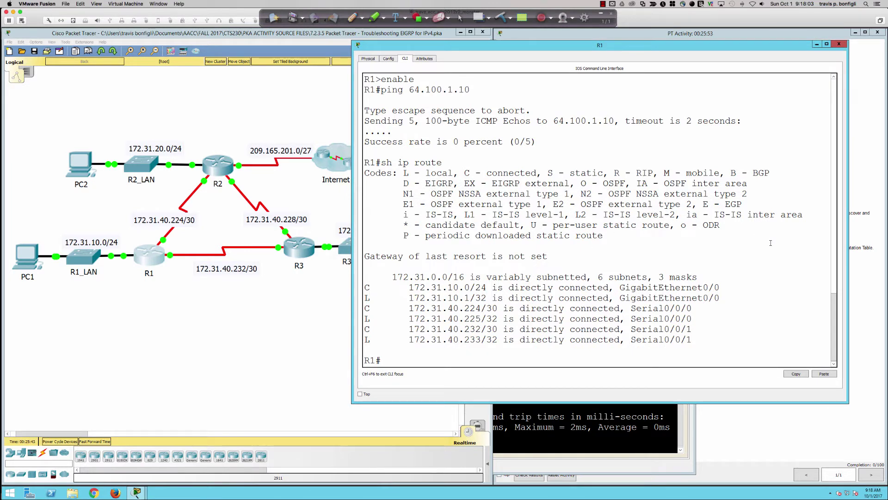
text(sh run | sec router eigrp)
key(Return)
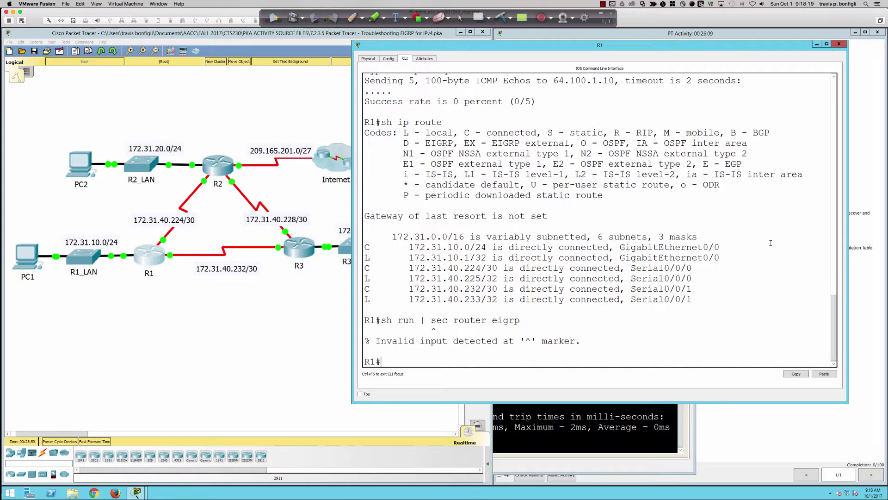
Display R1's running configuration with sh run, page down to the router eigrp section, examine its network statements and quit the listing
text(sh run)
key(Return)
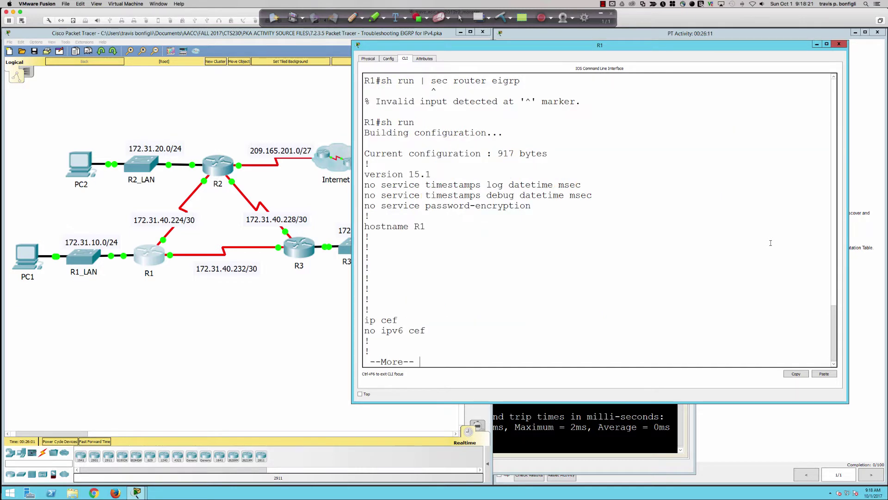
key(Return)
key(Return)
key(Return)
key(Return)
key(Return)
key(Return)
key(Return)
key(Return)
key(Return)
key(Return)
key(Return)
key(Return)
key(Return)
key(Return)
key(Return)
key(Return)
key(Return)
key(Return)
key(Return)
key(Return)
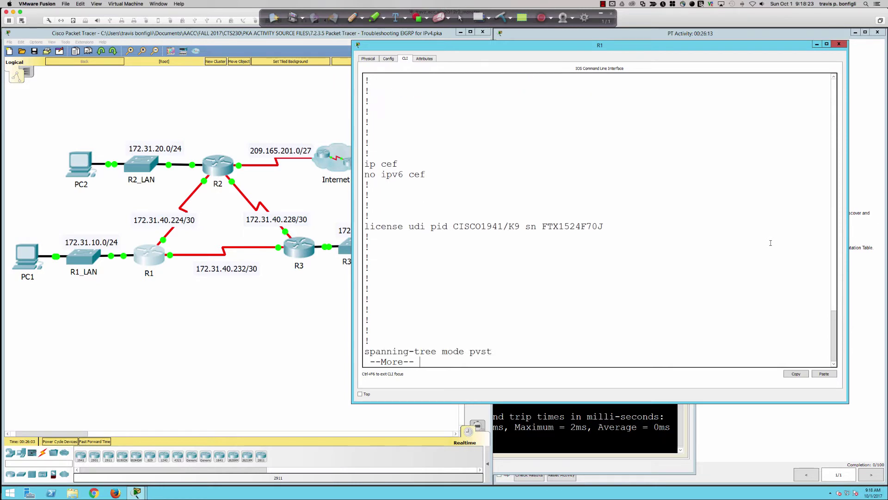
key(Return)
key(Return)
key(Return)
key(Return)
key(Return)
key(Return)
key(Return)
key(Return)
key(Return)
key(Return)
key(Return)
key(Return)
key(Return)
key(Return)
key(Return)
key(Return)
key(Return)
key(Return)
key(Return)
key(Return)
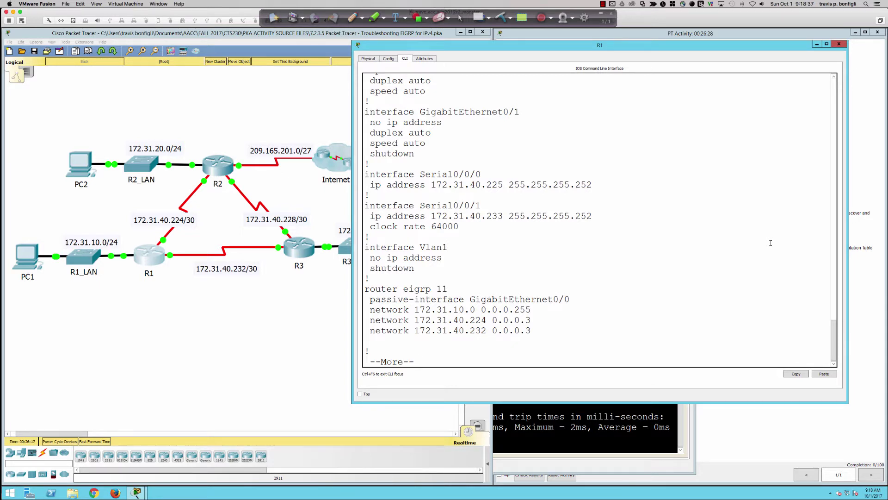
text(q)
List R1's EIGRP interfaces, trying sh run int eigrp and sh int eigrp before running sh ip eigrp inter
text(sh run)
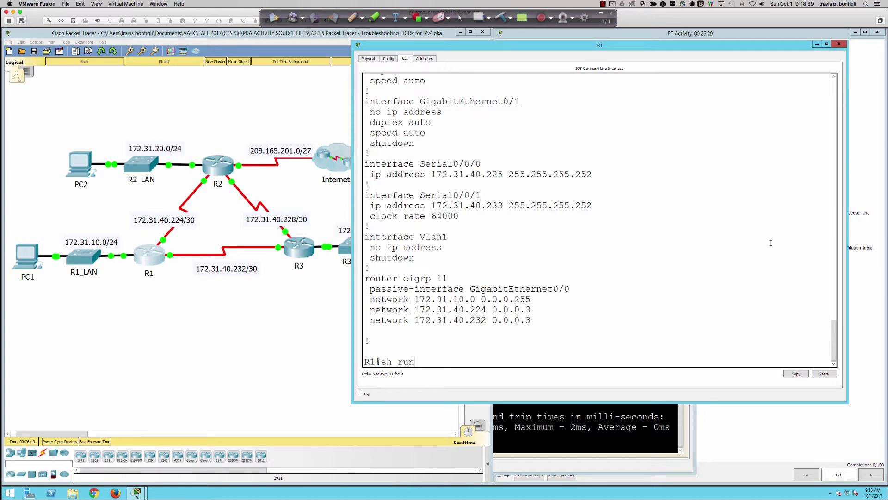
text( int eigrp)
key(Return)
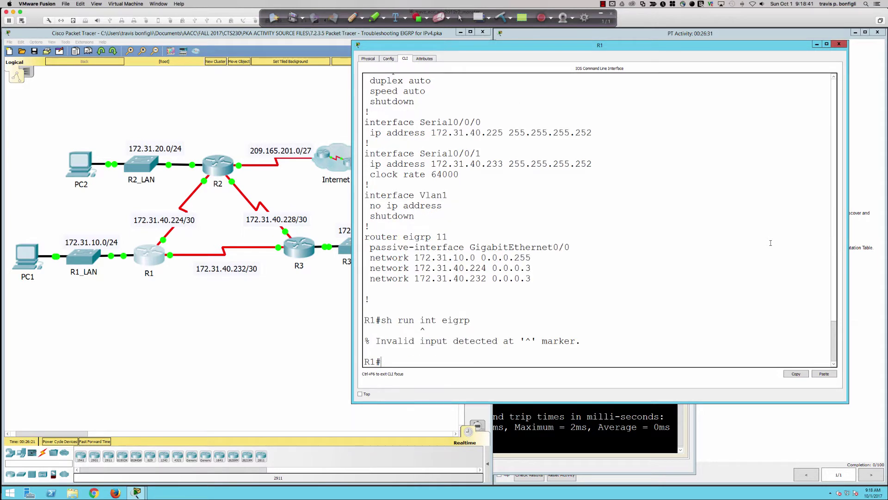
text(sh int eigrp)
key(Return)
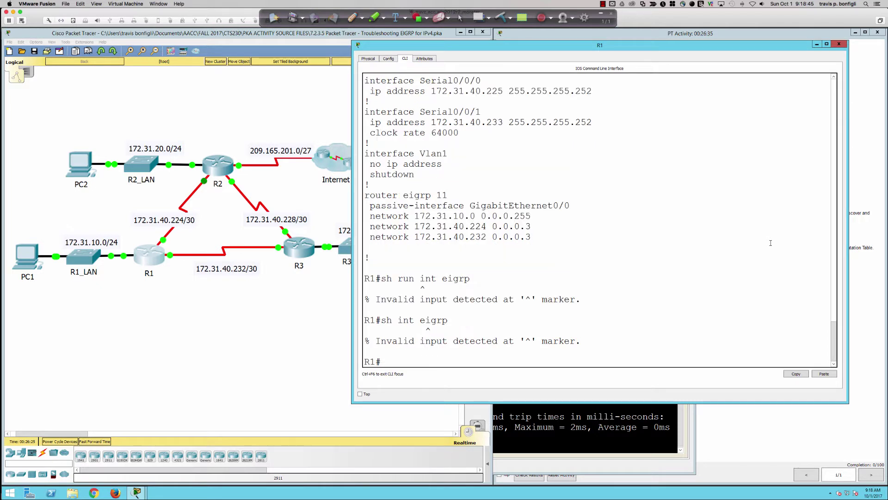
text(sh ip eigrp inter)
key(Return)
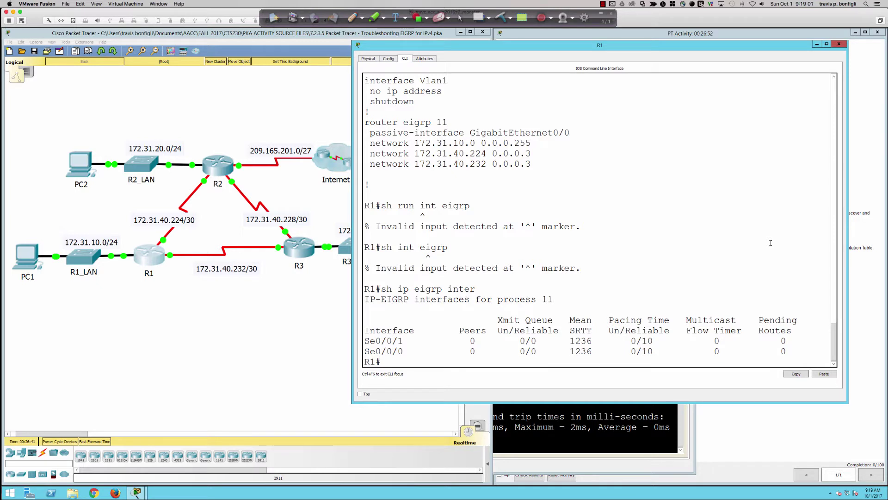
List R1's EIGRP neighbors with sh ip eigrp neigh and examine the process number in the interface and neighbor outputs
text(sh ip eigrpn)
key(BackSpace)
text(neigh)
key(Return)
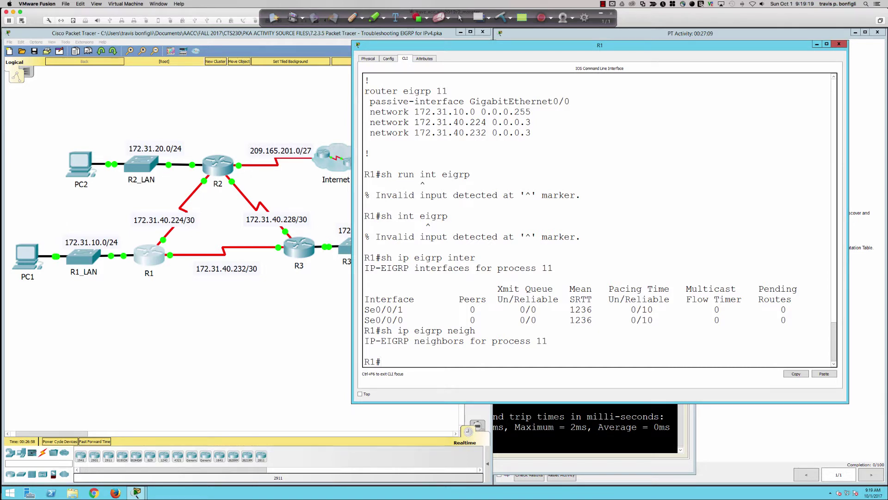
drag(557, 268, 498, 268)
click(523, 355)
drag(551, 341, 415, 341)
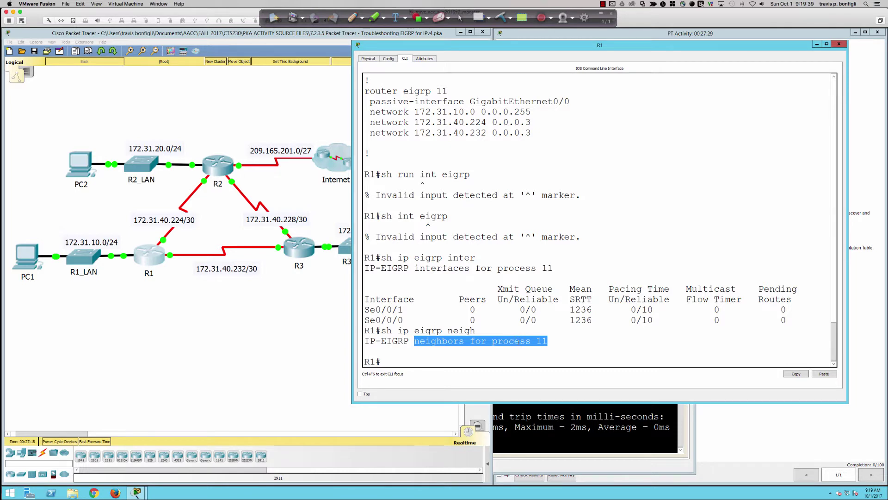
click(537, 341)
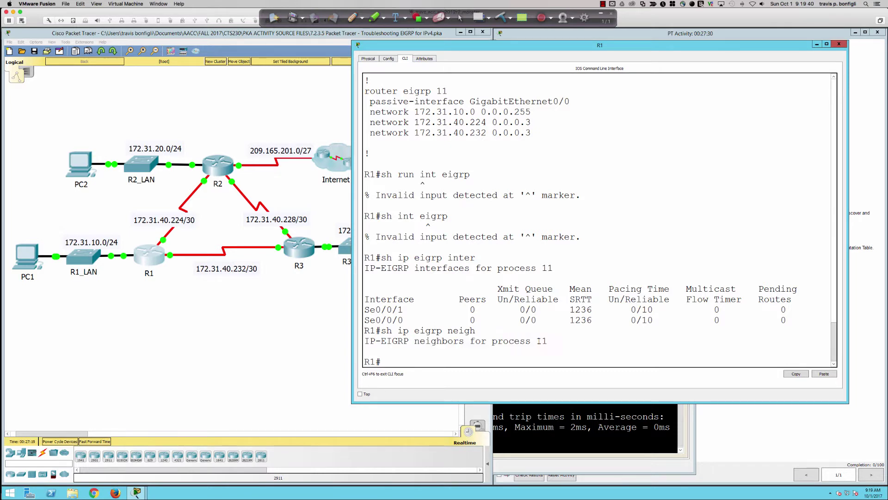
Open router R2's command line in an enlarged window and enter privileged EXEC mode with en
click(219, 169)
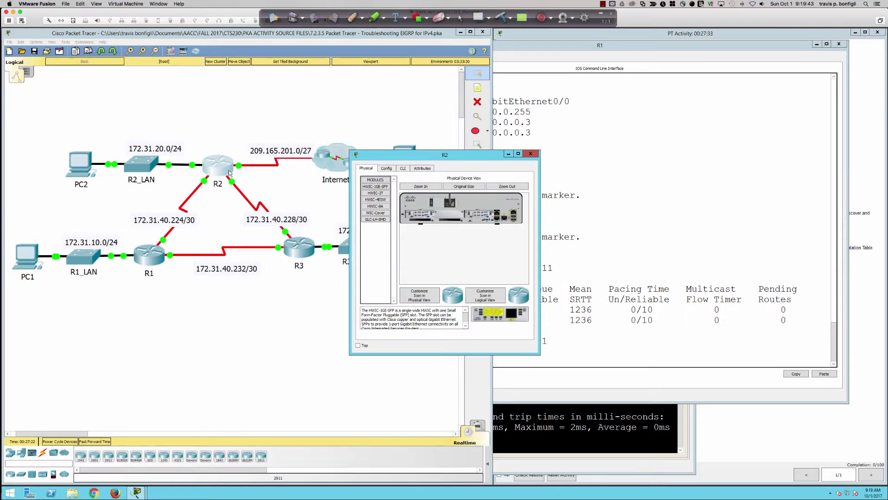
click(402, 169)
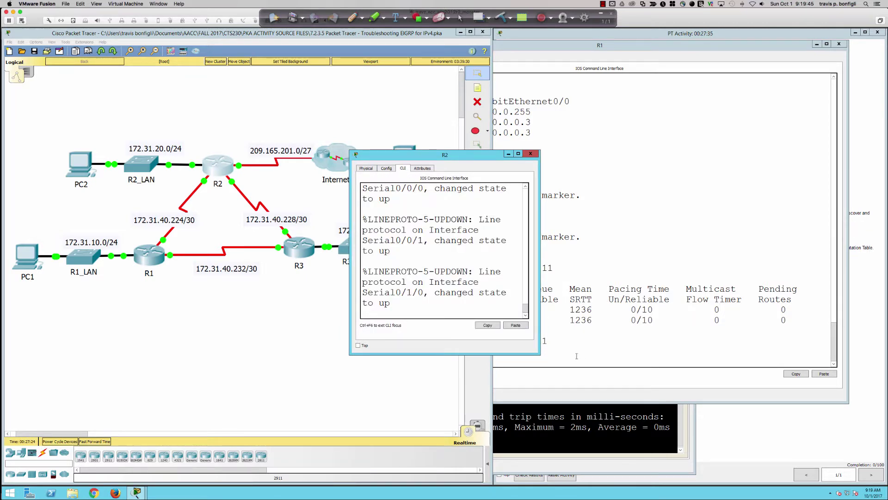
drag(536, 354, 802, 447)
key(Return)
key(Return)
key(Return)
key(Return)
key(Return)
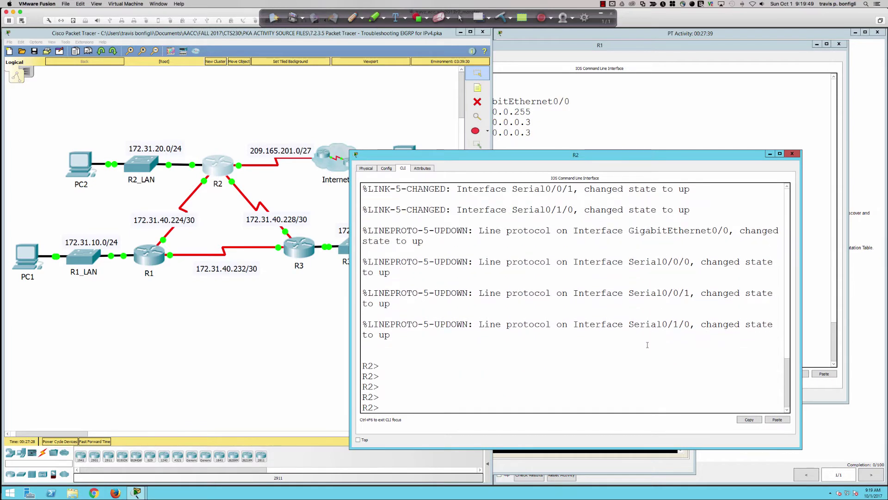
text(en)
key(Return)
key(Return)
Check R2's EIGRP neighbors with sh ip eigrp neigh and its EIGRP interfaces with sh ip eigrp inter
text(sh ip ei)
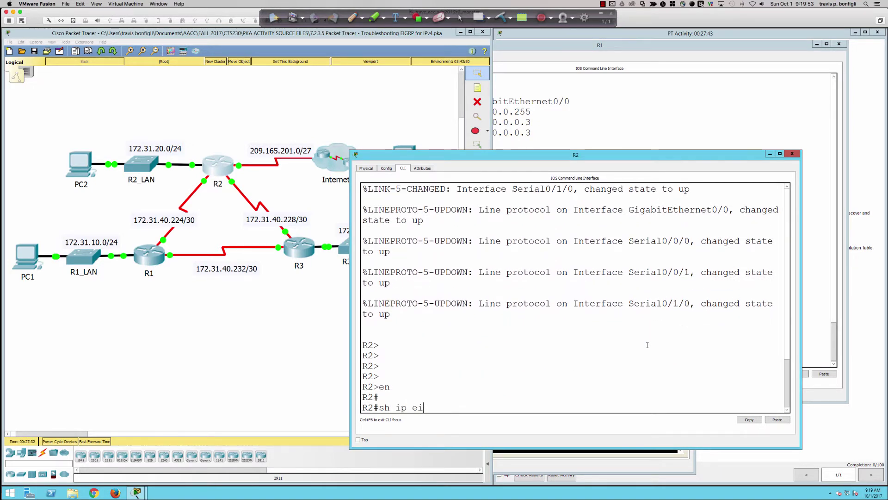
text(grp neigh)
key(Return)
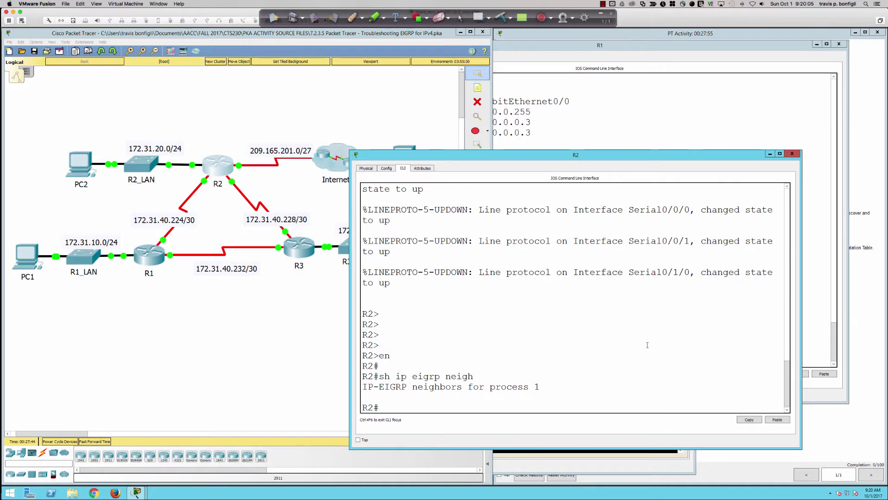
text(sh ip eigrp inter)
key(Return)
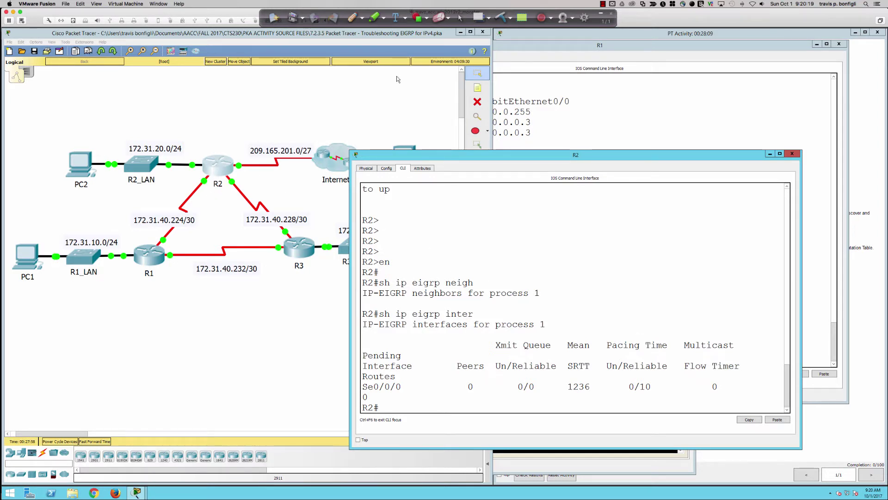
Circle the R1-R2-R3 triangle, R2's two serial ports and the Se0/0/0 entry with the pen, mark a 1 inside, and clear the annotations
click(353, 17)
mouse_move(218, 150)
mouse_down()
mouse_move(159, 188)
mouse_move(129, 234)
mouse_move(123, 262)
mouse_move(162, 283)
mouse_move(315, 274)
mouse_move(314, 231)
mouse_move(287, 189)
mouse_move(221, 150)
mouse_up()
mouse_move(211, 206)
mouse_down()
mouse_move(215, 244)
mouse_move(225, 241)
mouse_up()
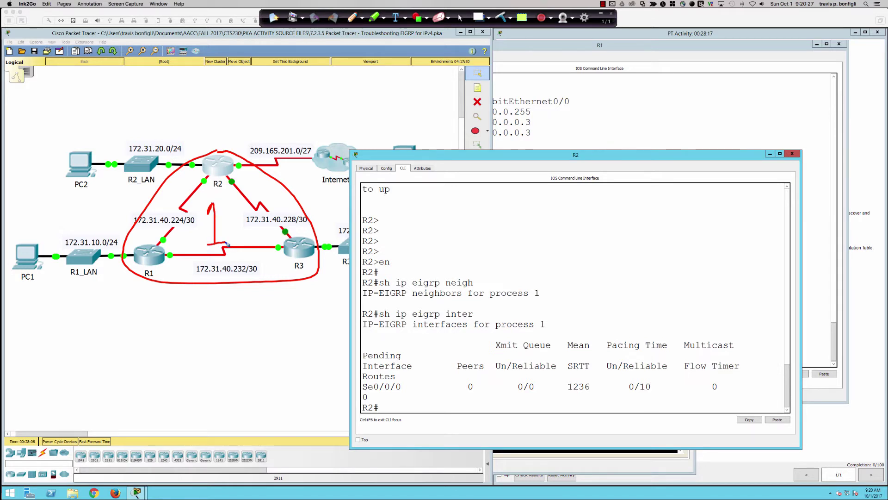
mouse_move(210, 179)
mouse_down()
mouse_move(197, 176)
mouse_move(208, 189)
mouse_move(246, 184)
mouse_move(207, 176)
mouse_up()
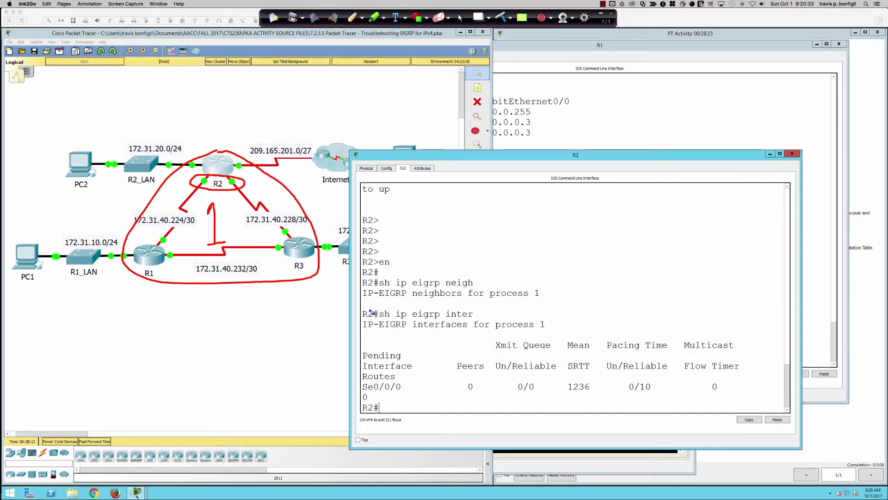
mouse_move(399, 378)
mouse_down()
mouse_move(358, 387)
mouse_move(394, 396)
mouse_move(399, 381)
mouse_up()
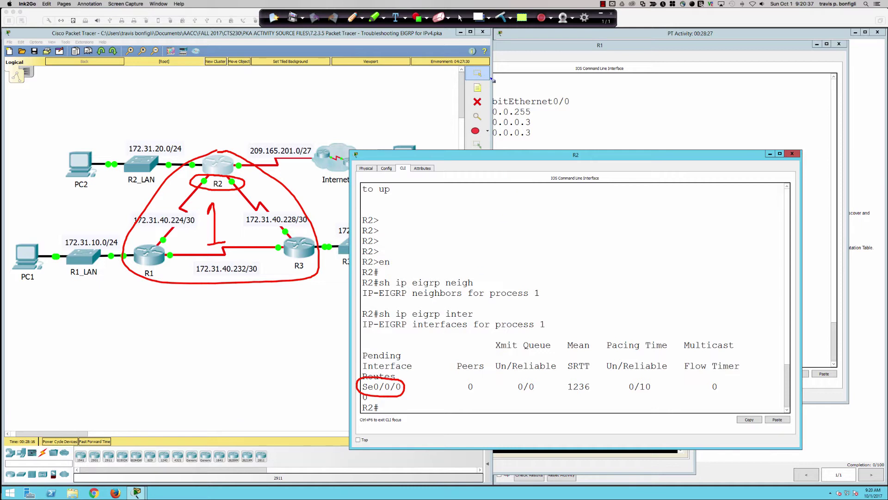
click(438, 17)
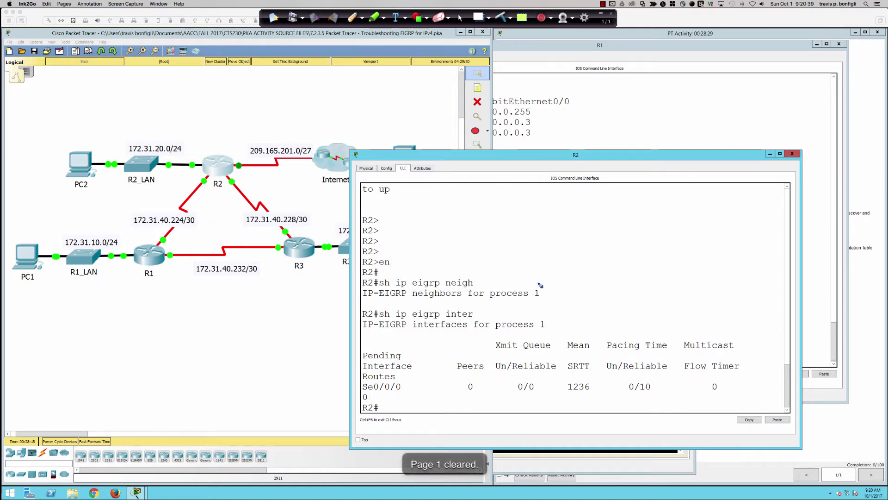
click(460, 17)
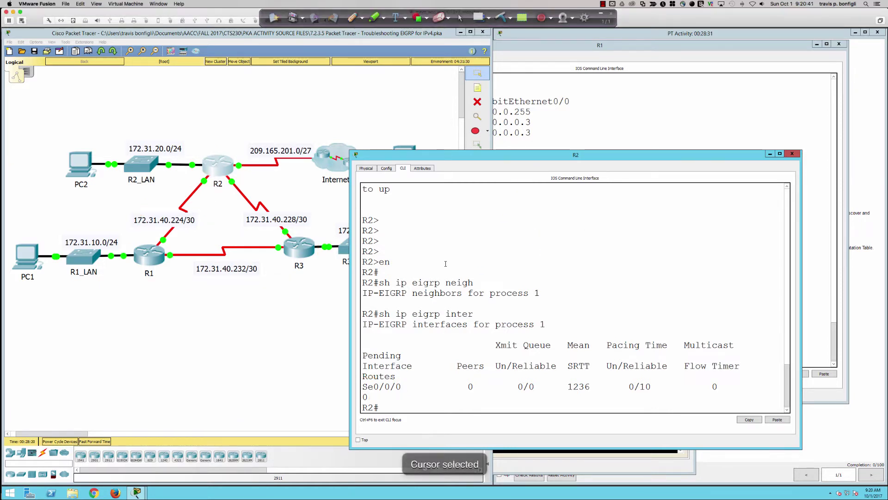
Display R2's running configuration with sh ru, page to the router eigrp section and examine its process number and redistribute static line
key(Return)
key(Return)
text(sh ru)
key(Return)
key(space)
key(space)
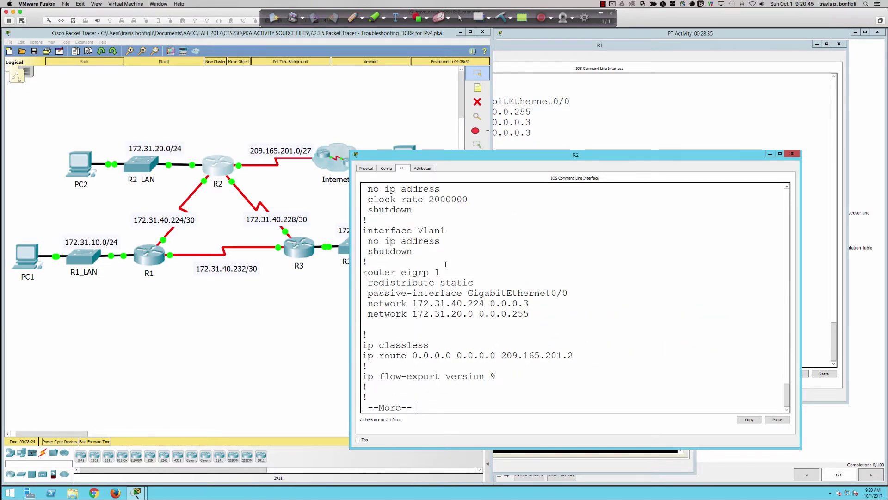
drag(430, 272, 441, 272)
drag(369, 283, 474, 285)
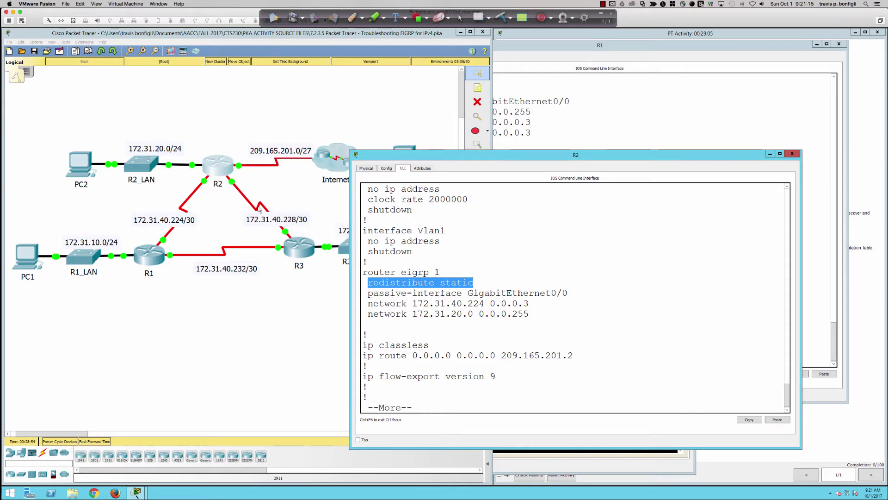
Quit the listing and add network 172.31.40.228 with wildcard mask 0.0.0.3 to R2's router eigrp 1 process in configuration mode
click(599, 321)
text(qconf t)
key(Return)
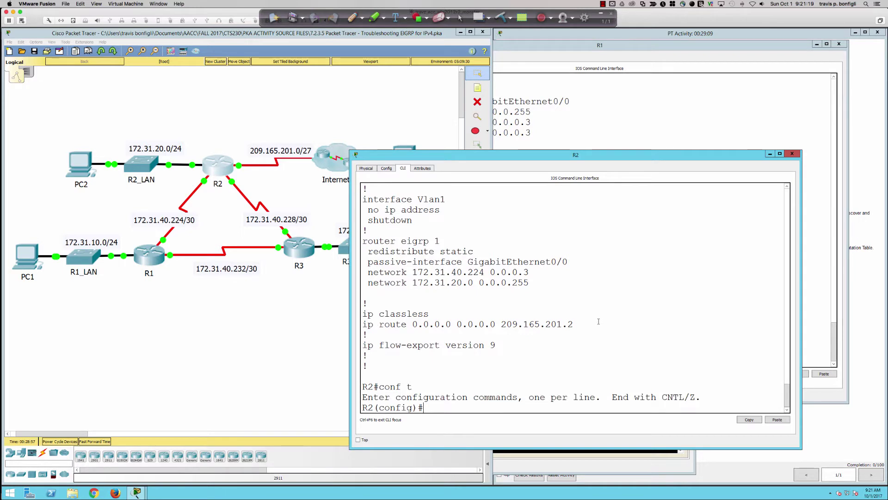
text(router eigrp 1)
key(Return)
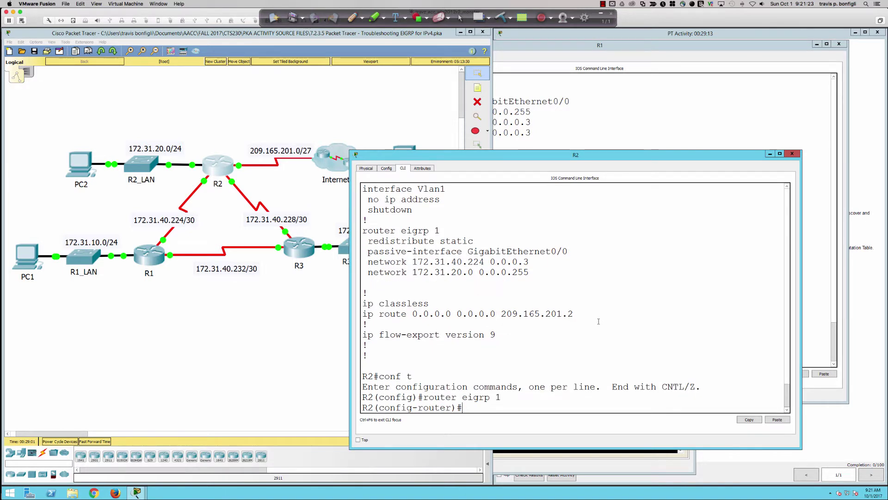
text(net)
key(Tab)
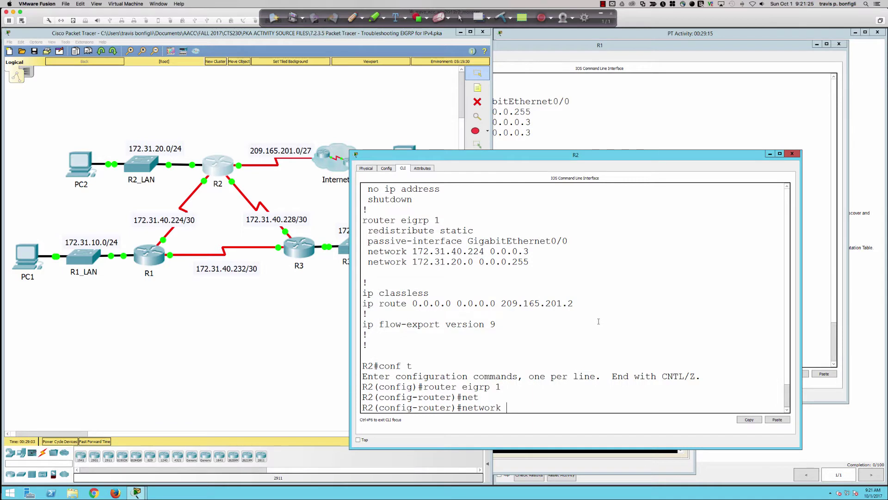
text(172.)
text(31.40.228)
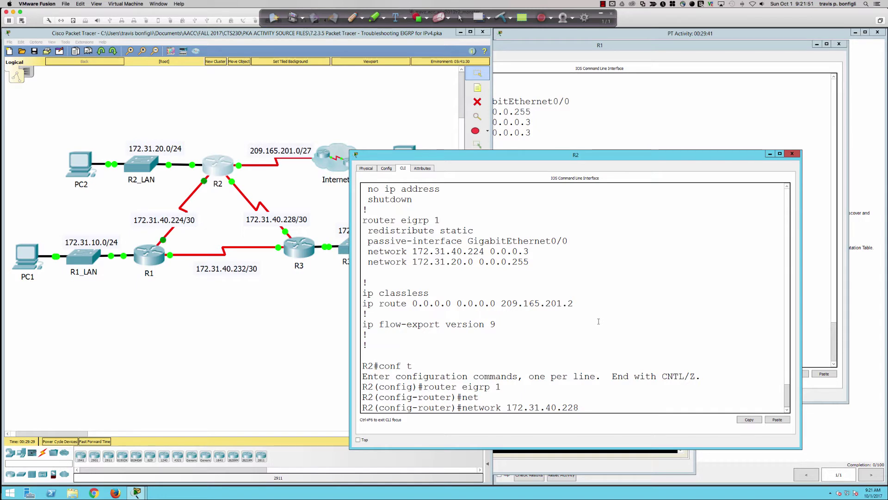
text(0.0.0.3)
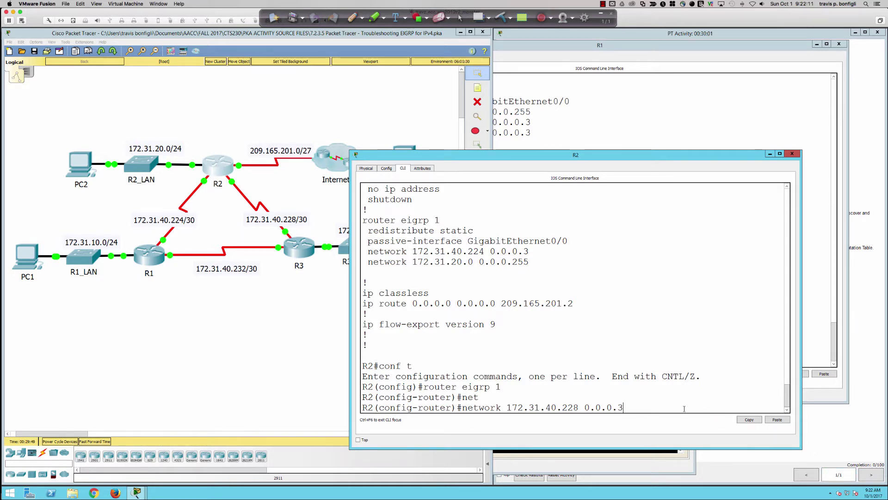
key(Return)
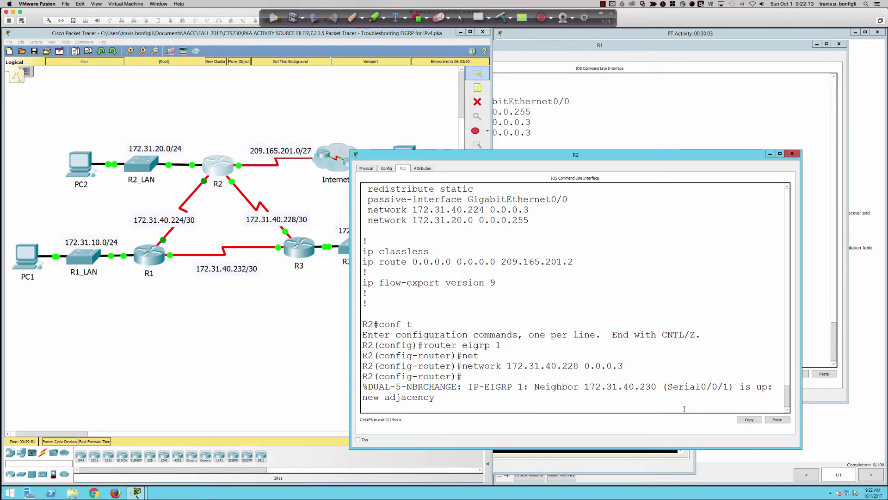
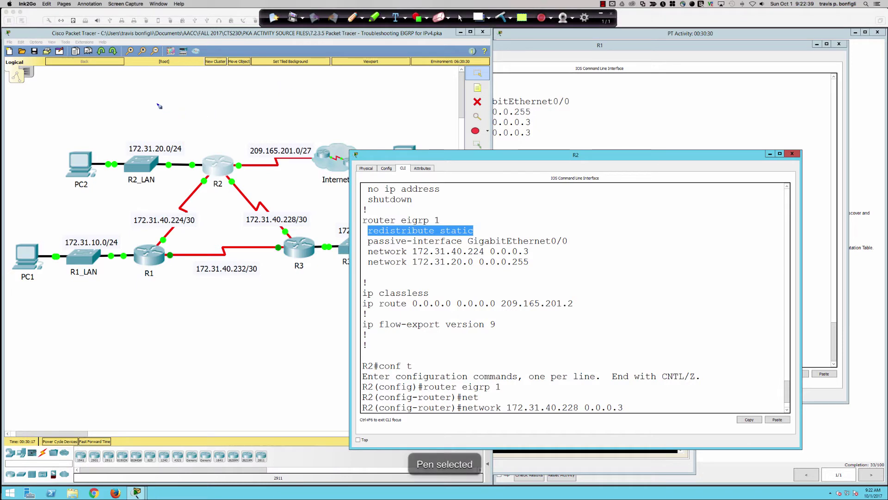
Draw a pen boundary between the internal routers and the Internet, with an arrow inward, labelling the inside I and the outside O
mouse_move(154, 98)
mouse_down()
mouse_move(280, 169)
mouse_move(306, 205)
mouse_move(338, 324)
mouse_up()
mouse_move(281, 186)
mouse_down()
mouse_move(205, 235)
mouse_move(201, 229)
mouse_move(225, 250)
mouse_up()
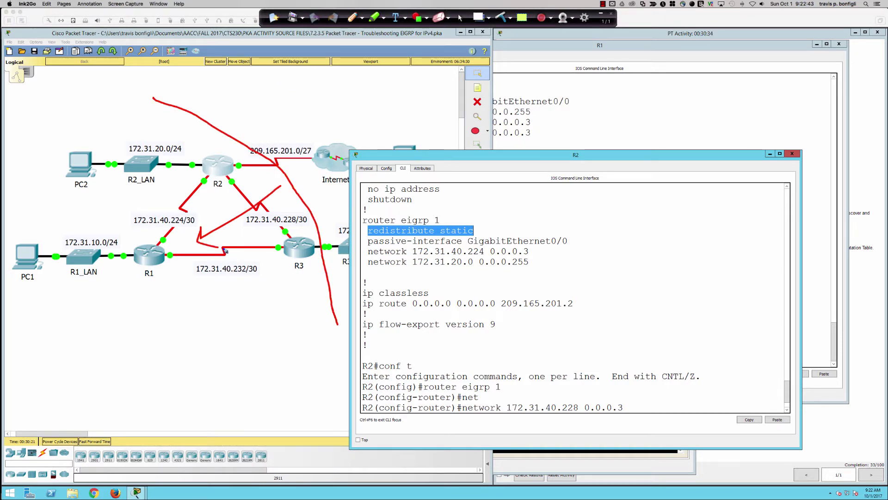
mouse_move(168, 293)
mouse_down()
mouse_move(160, 301)
mouse_move(171, 294)
mouse_move(164, 313)
mouse_move(196, 310)
mouse_up()
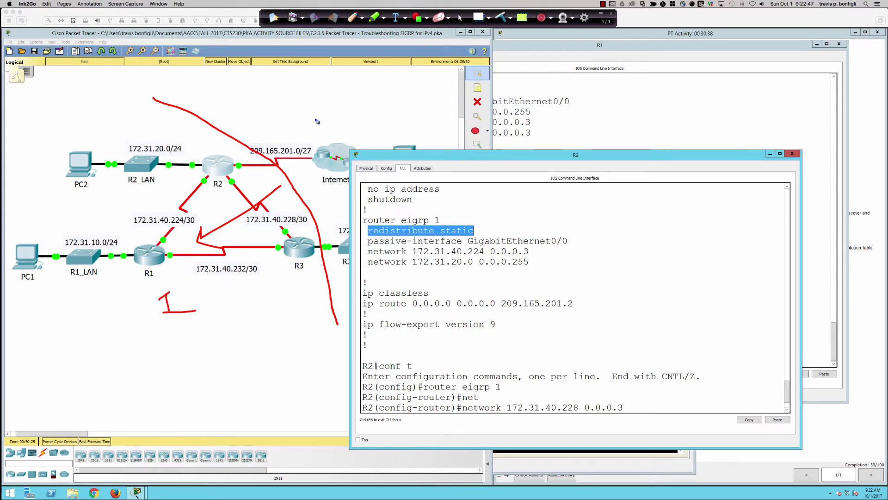
mouse_move(315, 117)
mouse_down()
mouse_move(312, 125)
mouse_move(318, 116)
mouse_up()
mouse_move(319, 228)
mouse_down()
mouse_move(357, 240)
mouse_move(383, 287)
mouse_up()
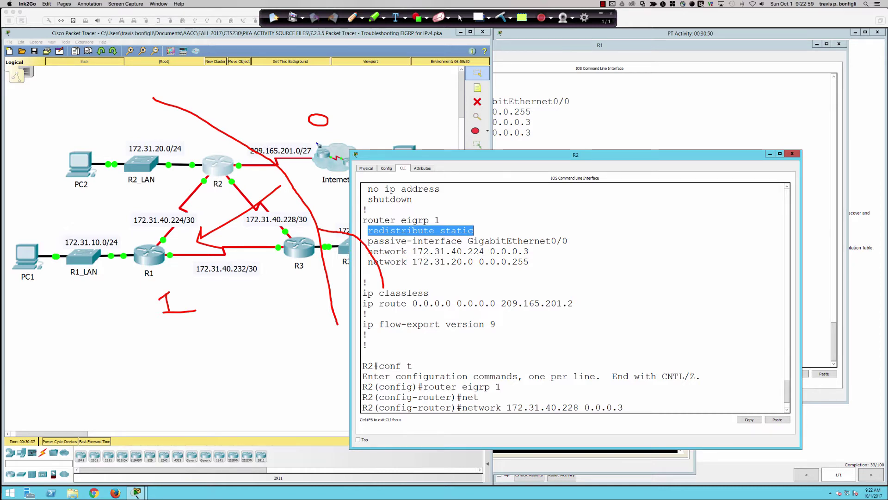
Draw an arrow toward the Internet cloud and circle R2's Internet-facing port and the ip route 0.0.0.0 0.0.0.0 209.165.201.2 line
drag(284, 149, 345, 129)
mouse_move(237, 166)
mouse_down()
mouse_move(235, 158)
mouse_move(231, 169)
mouse_move(245, 172)
mouse_move(249, 163)
mouse_up()
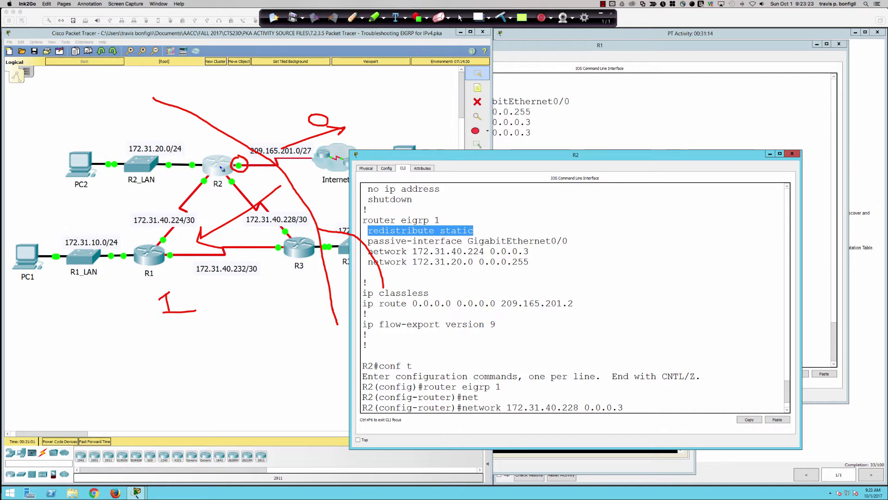
mouse_move(356, 303)
mouse_down()
mouse_move(577, 307)
mouse_move(563, 296)
mouse_move(370, 299)
mouse_up()
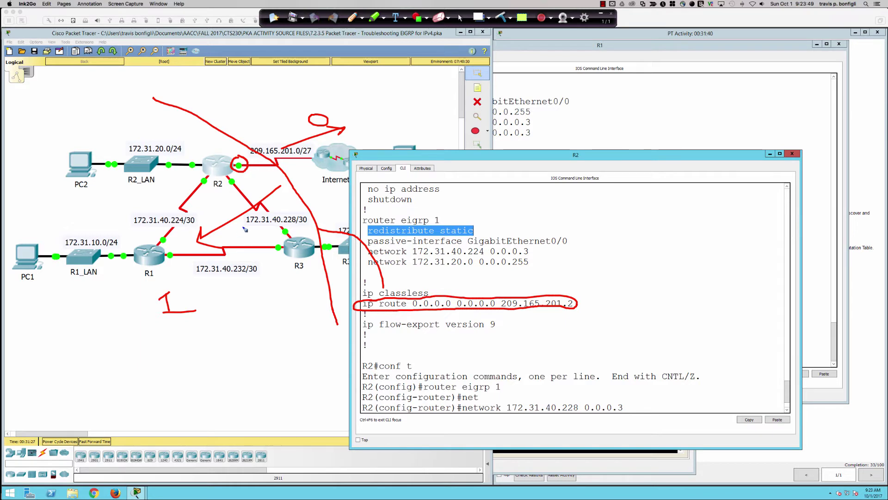
Clear all pen annotations, switch back to the cursor and highlight the router eigrp 1 line in R2's configuration listing
click(474, 19)
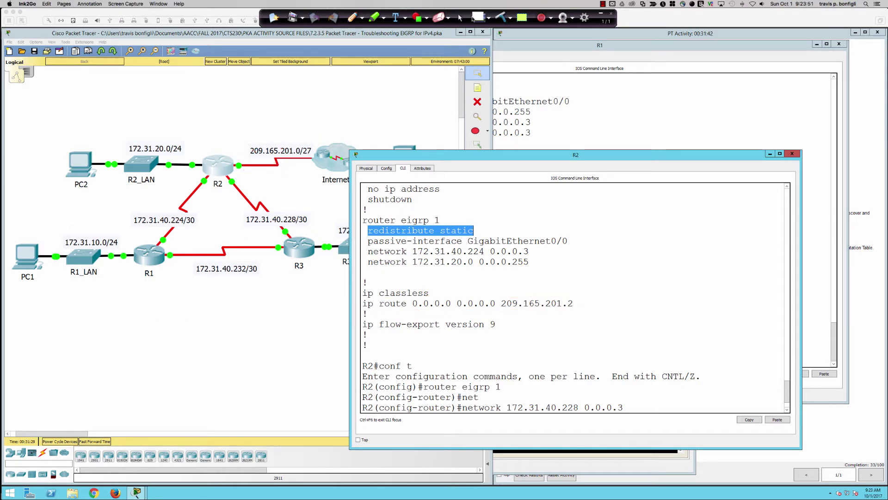
click(460, 18)
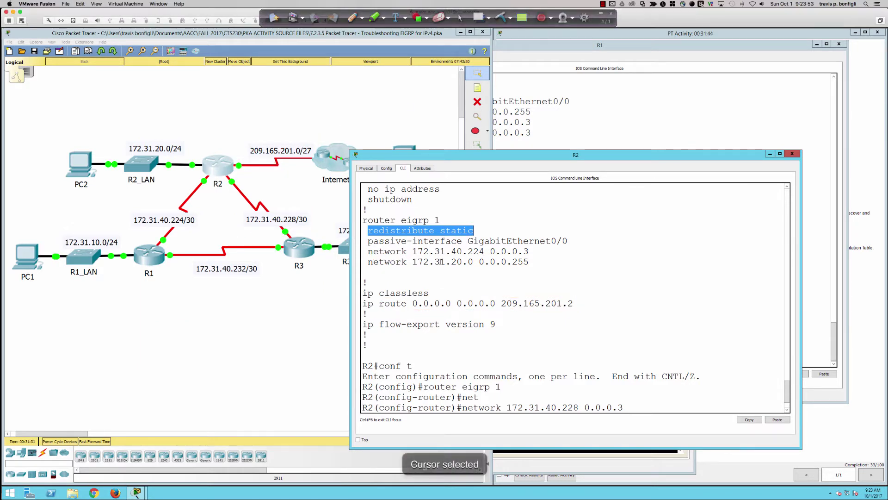
drag(440, 220, 413, 220)
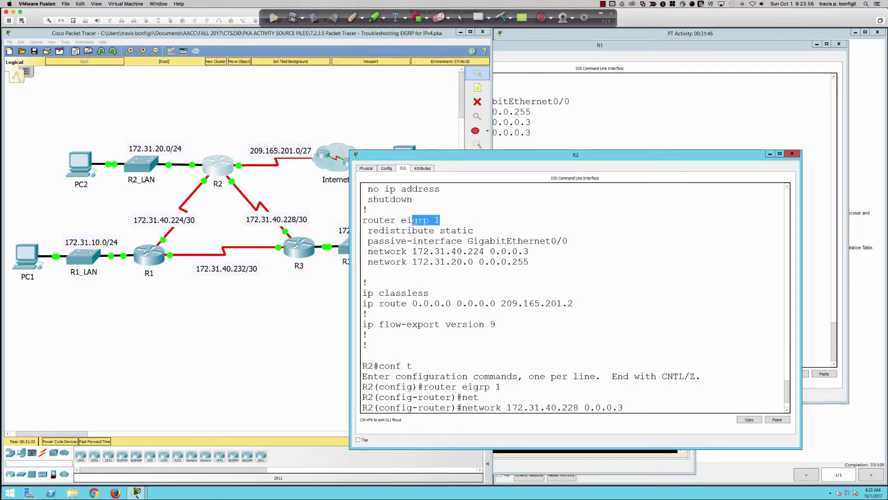
click(384, 272)
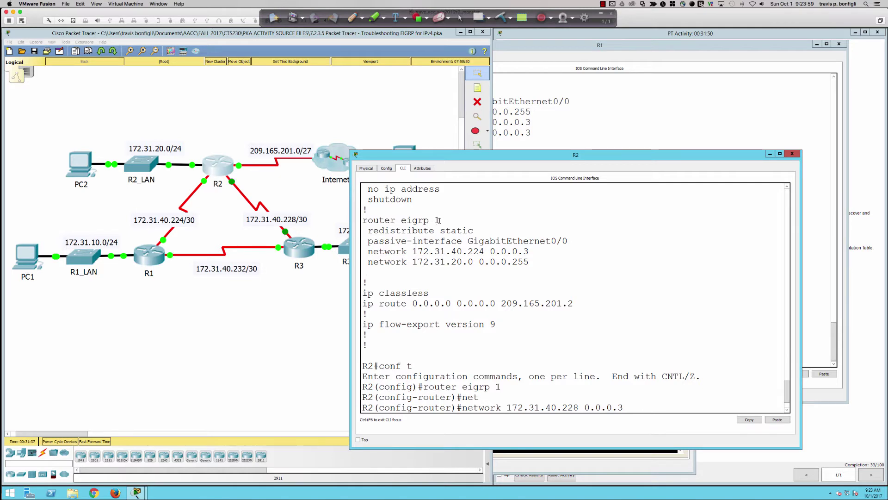
drag(440, 220, 362, 221)
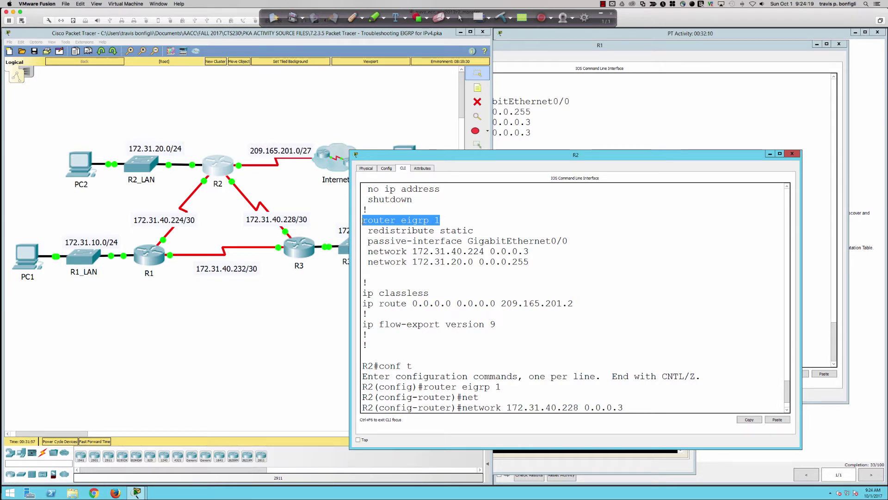
Open R3's command line in a widened window and enter privileged mode with en
click(300, 250)
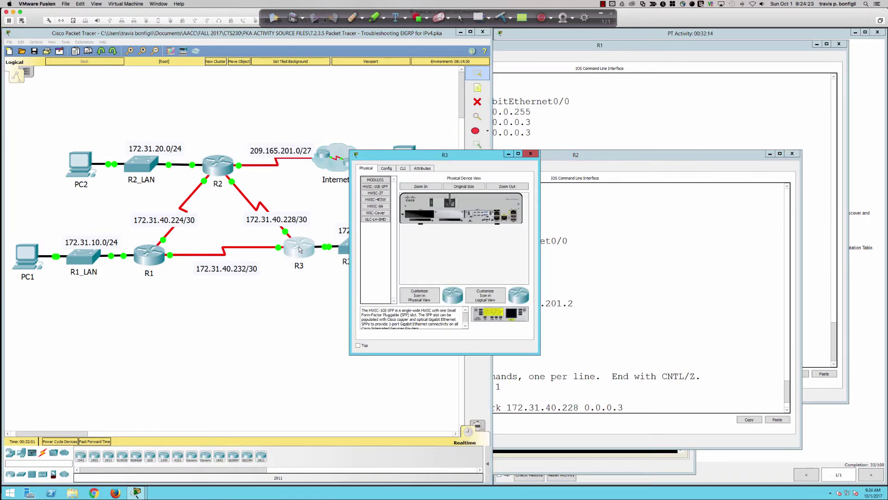
drag(539, 237, 863, 237)
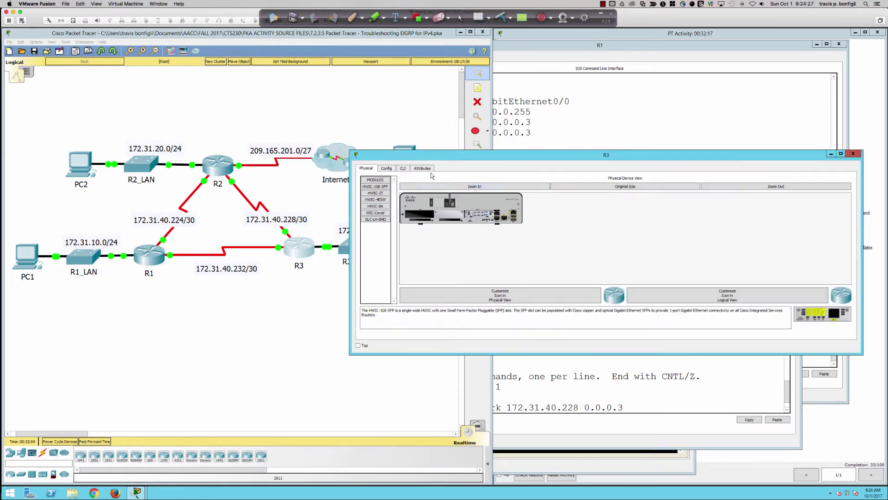
click(403, 168)
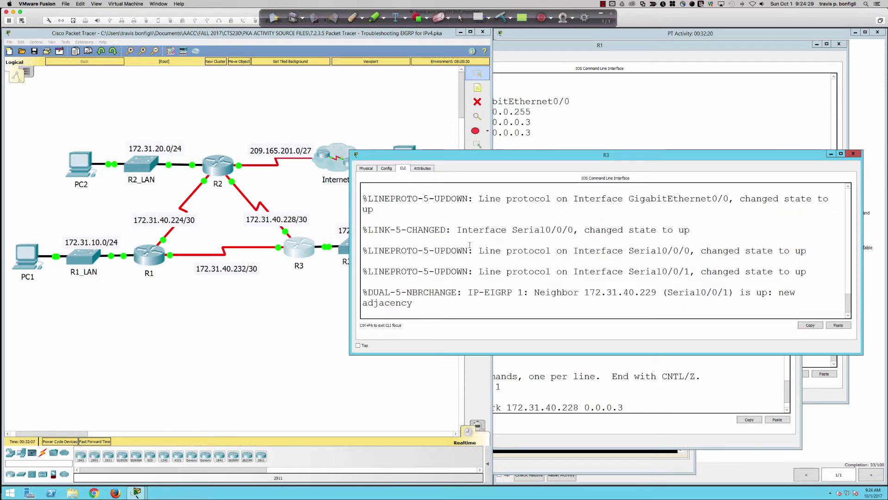
key(Return)
key(Return)
key(Return)
key(Return)
text(en)
key(Return)
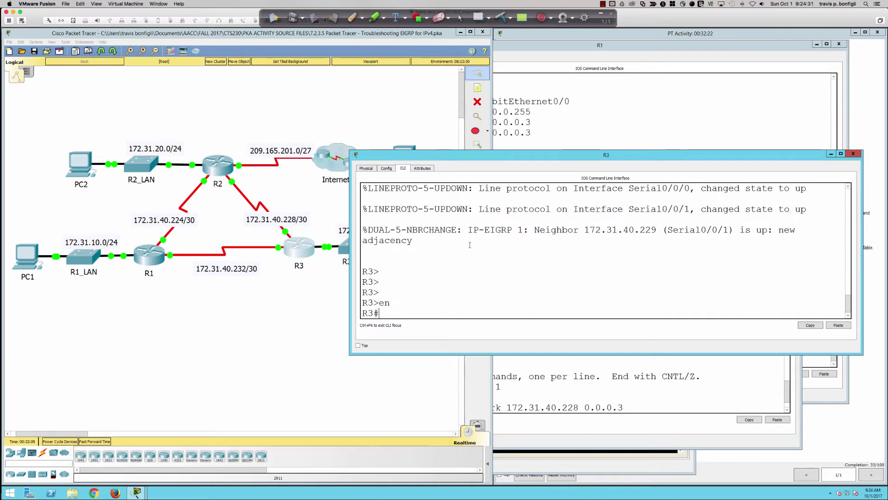
Display R3's running configuration with sh run, page to the router eigrp section and examine its process number
text(sh run)
key(Return)
key(space)
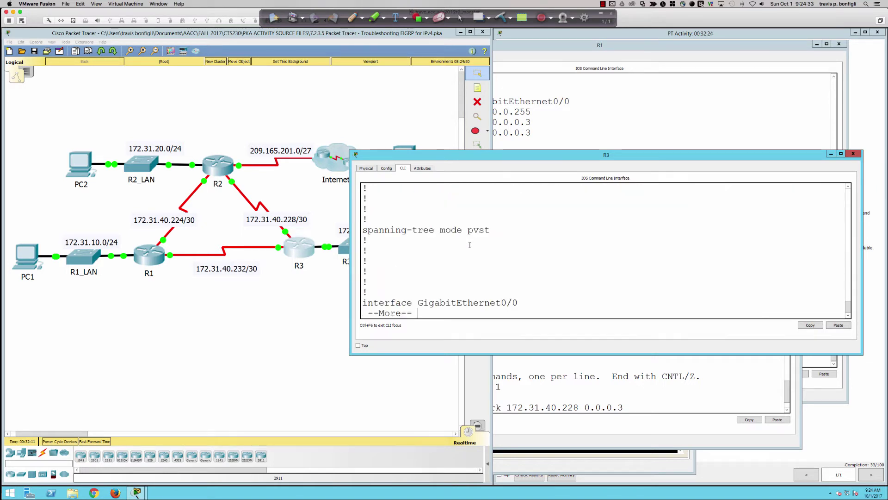
key(space)
key(Return)
key(Return)
key(Return)
key(Return)
key(Return)
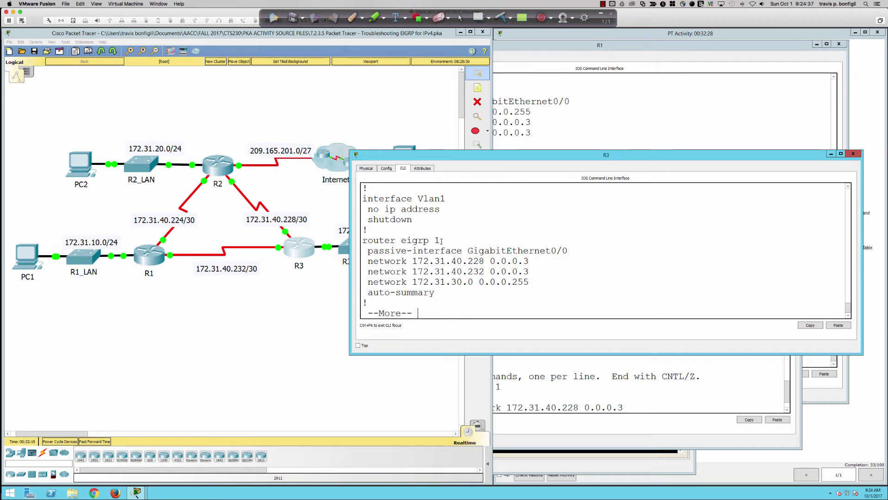
drag(441, 240, 365, 241)
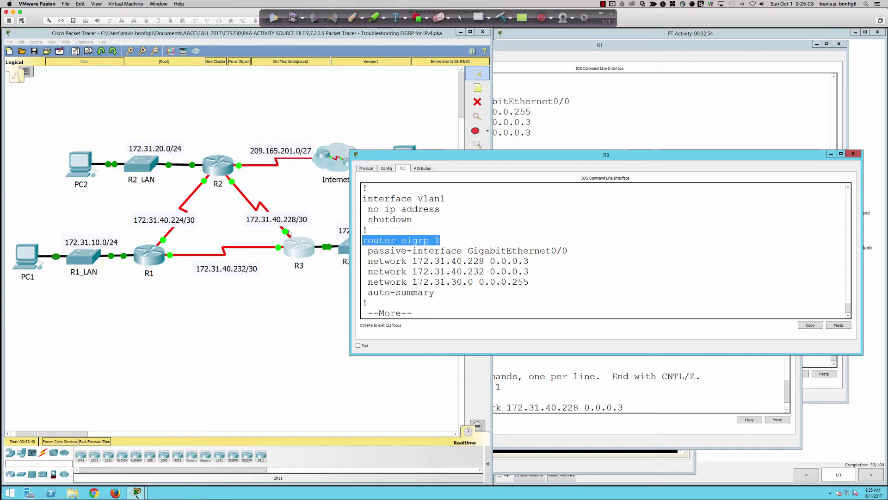
Bring up R1's command line and enter global configuration mode with conf t
click(148, 256)
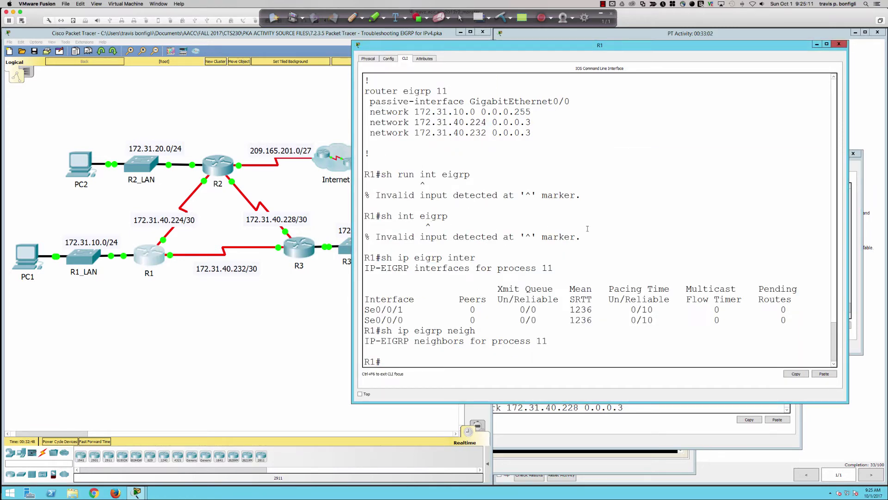
key(Return)
key(Return)
key(Return)
key(Return)
text(sh)
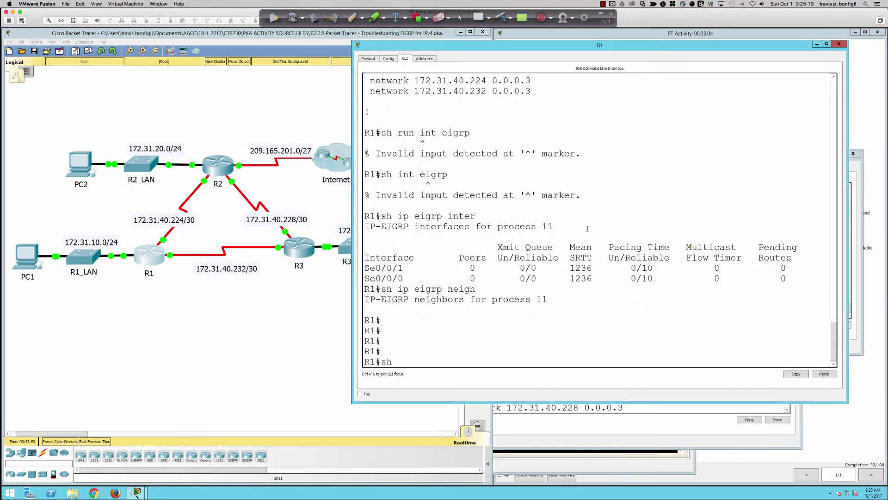
key(BackSpace)
key(BackSpace)
text(conf t)
key(Return)
Issue no router eigrp 1 in R1's global configuration mode
text(no)
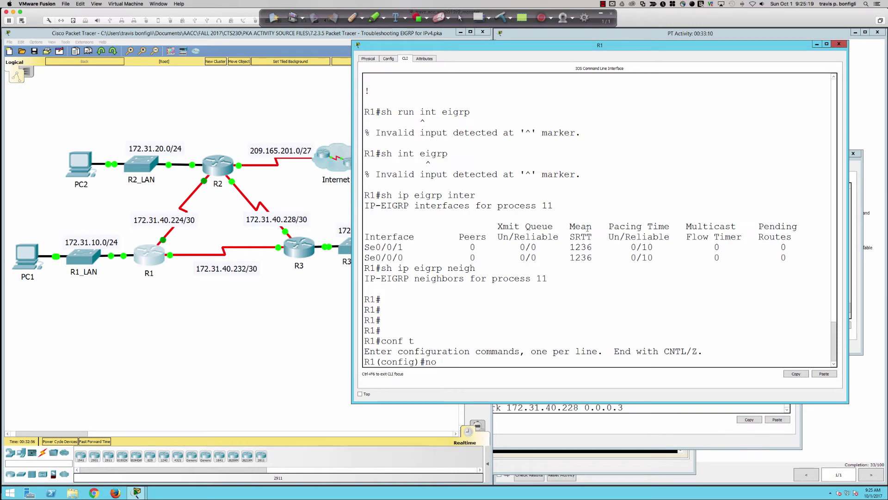
text(outer eigrp )
text(1)
key(Return)
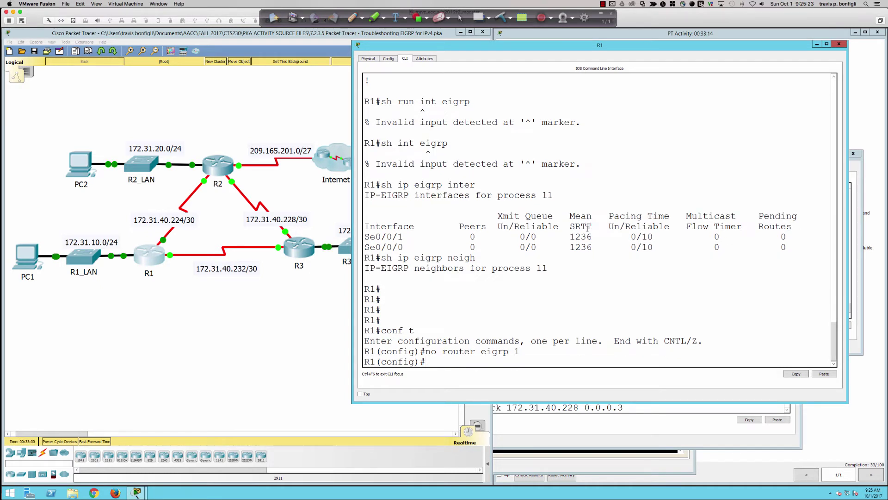
Create router eigrp 1 on R1 and paste in the passive-interface and three network lines copied from its router eigrp 11 listing
scroll(523, 233, up, 4)
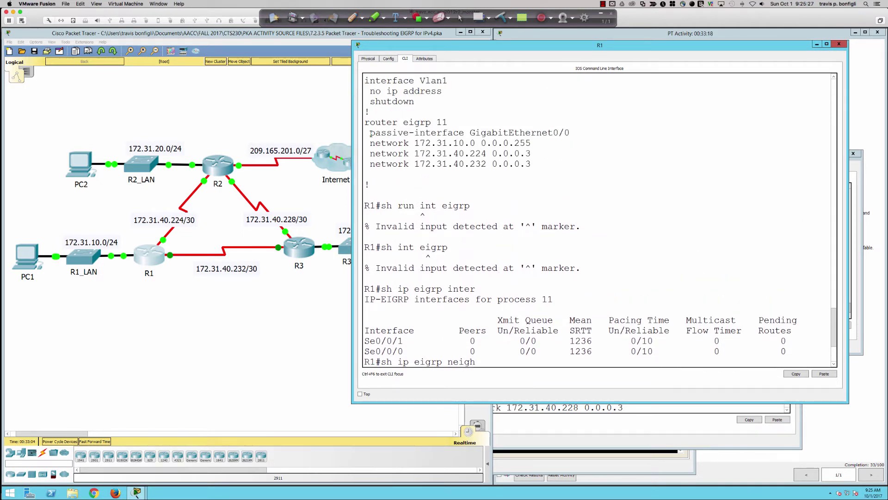
drag(371, 133, 536, 160)
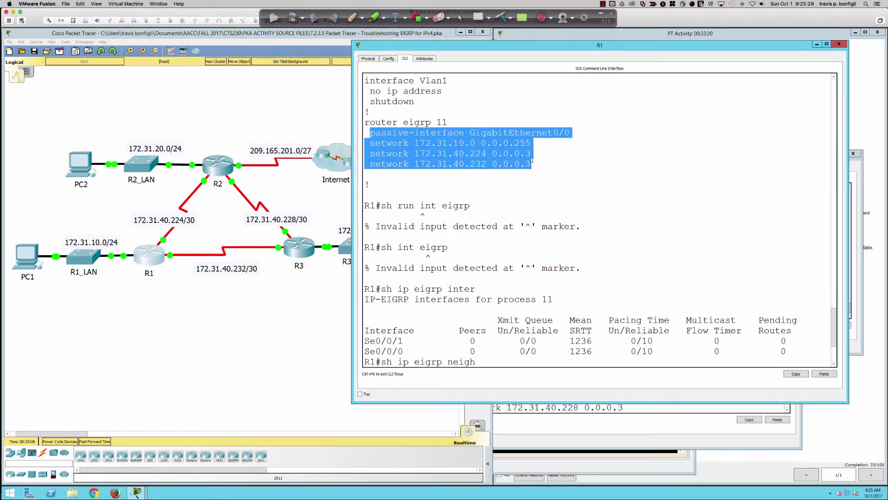
right_click(509, 154)
click(523, 157)
text(rou)
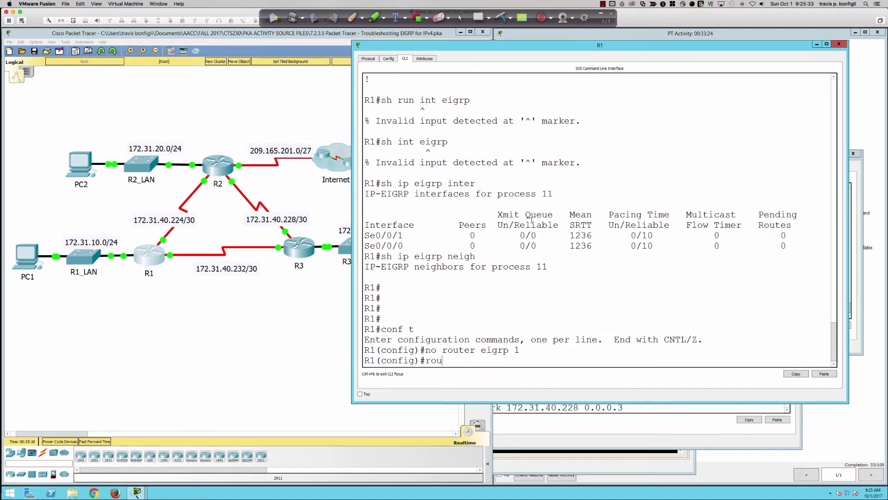
text(ter eigrp 1)
key(Return)
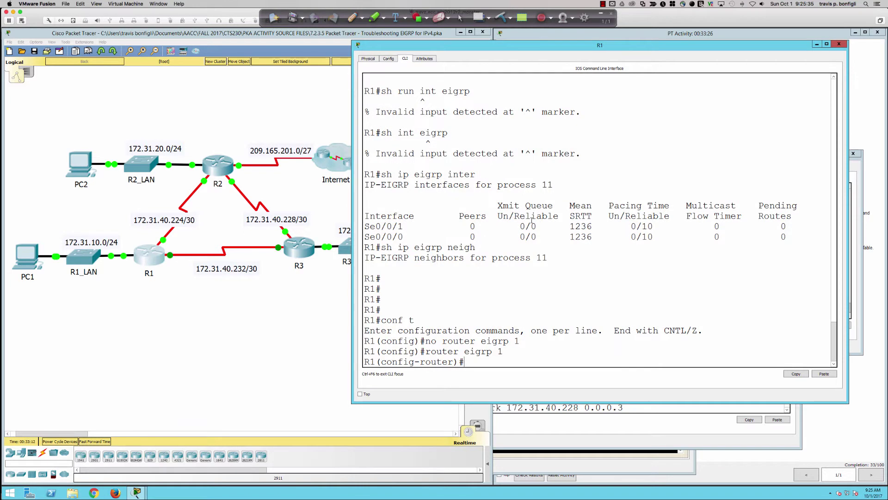
right_click(588, 254)
click(603, 265)
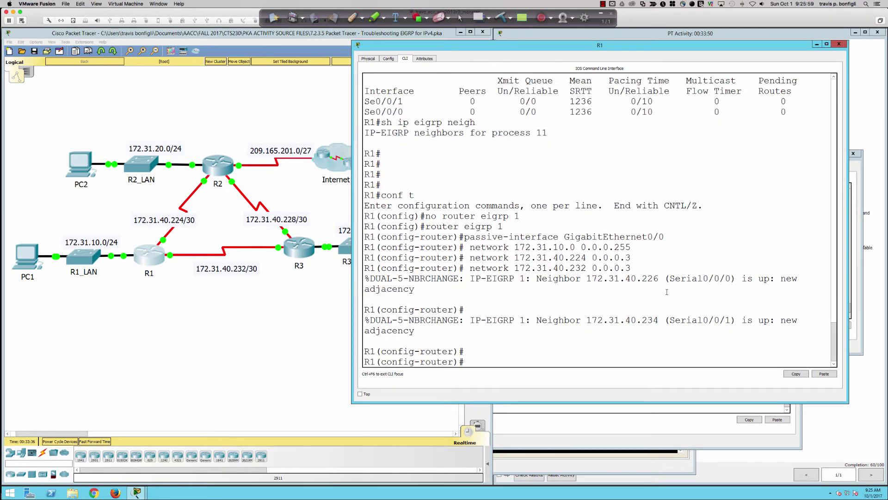
List R1's EIGRP neighbors with do sh ip eigrp neigh, and review the adjacency messages and the earlier router eigrp 11 listing
text(do sh ip eigrp neigh)
key(Return)
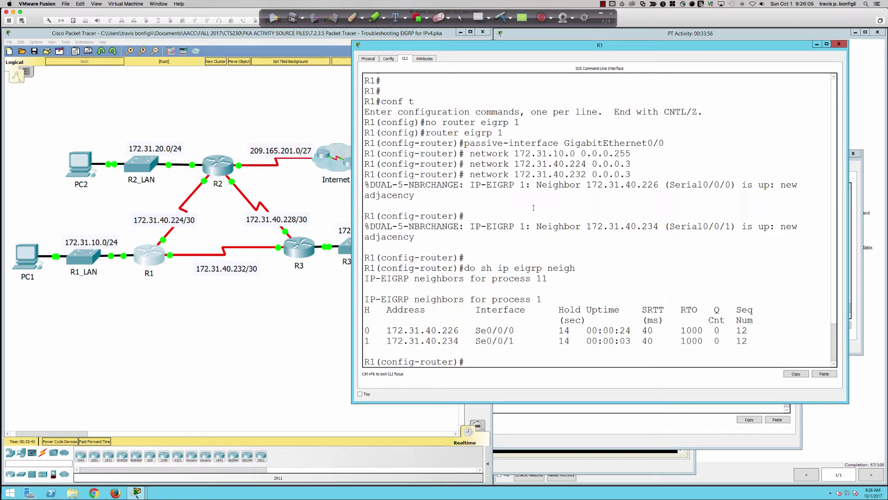
drag(459, 185, 627, 233)
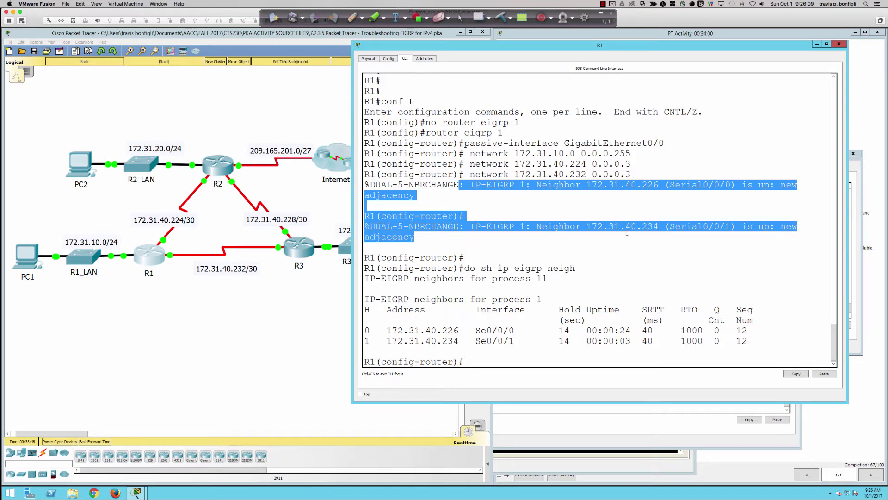
drag(648, 184, 662, 237)
click(659, 251)
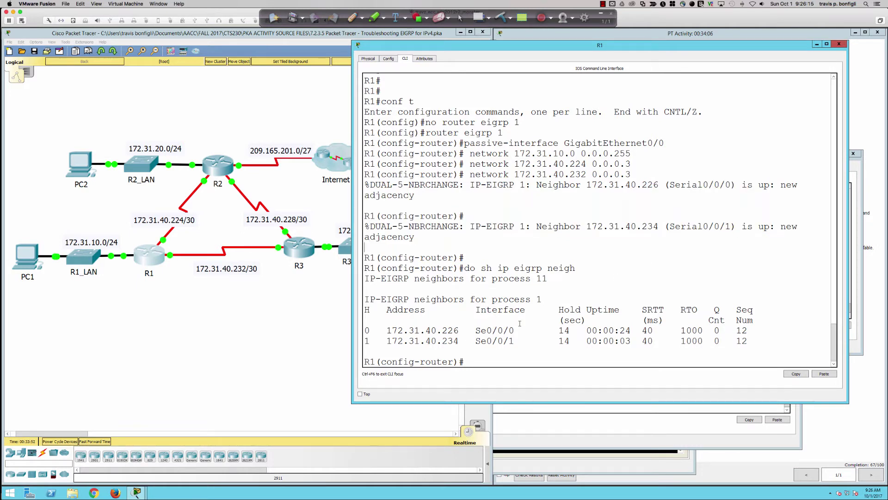
scroll(555, 286, up, 4)
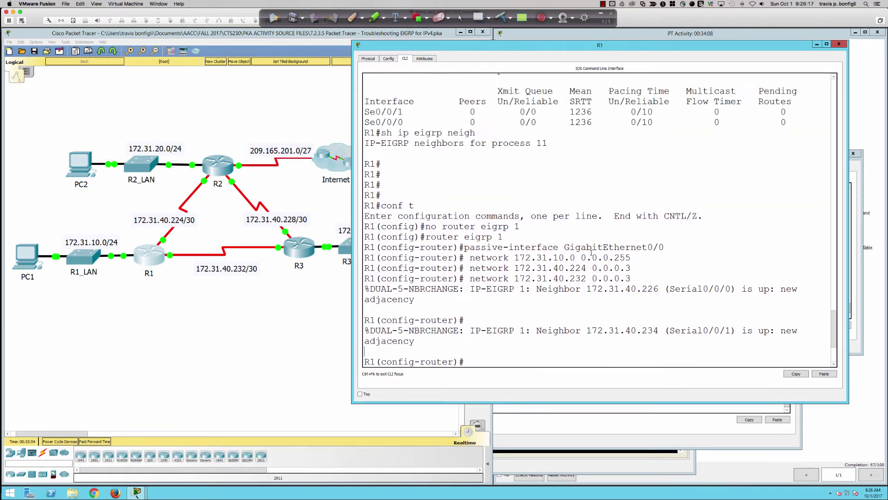
scroll(592, 252, up, 9)
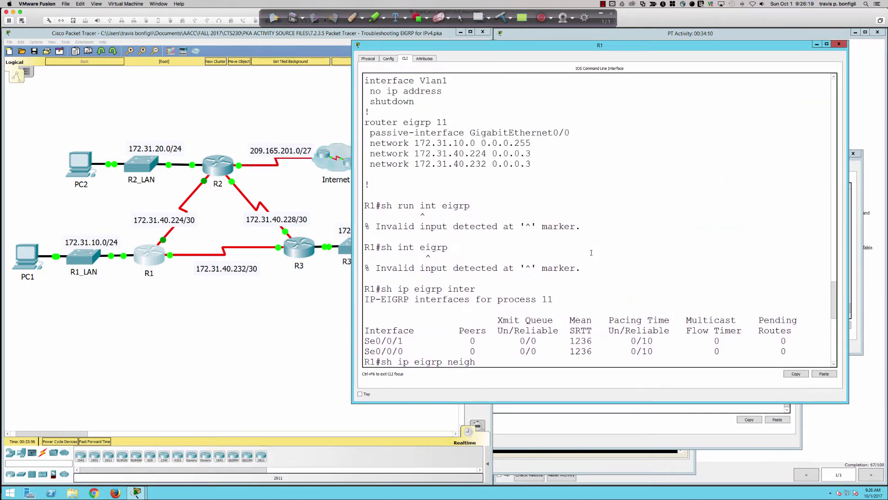
scroll(571, 239, up, 1)
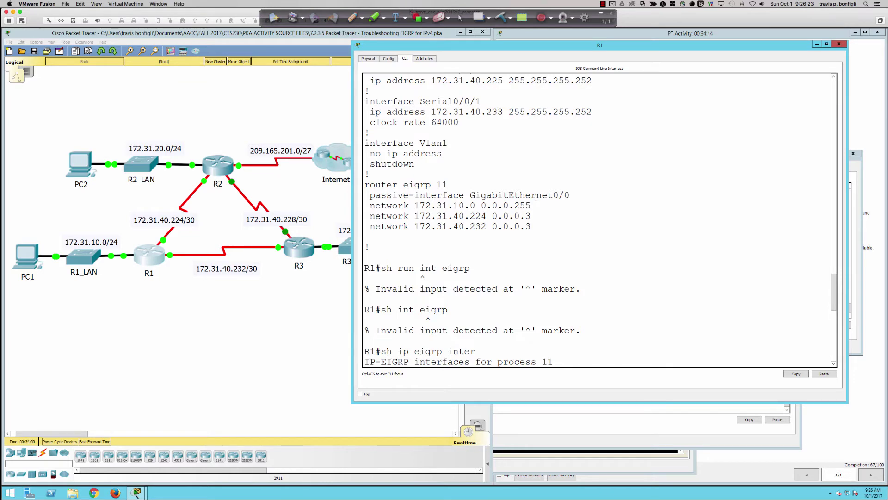
scroll(536, 199, down, 1)
scroll(536, 199, down, 9)
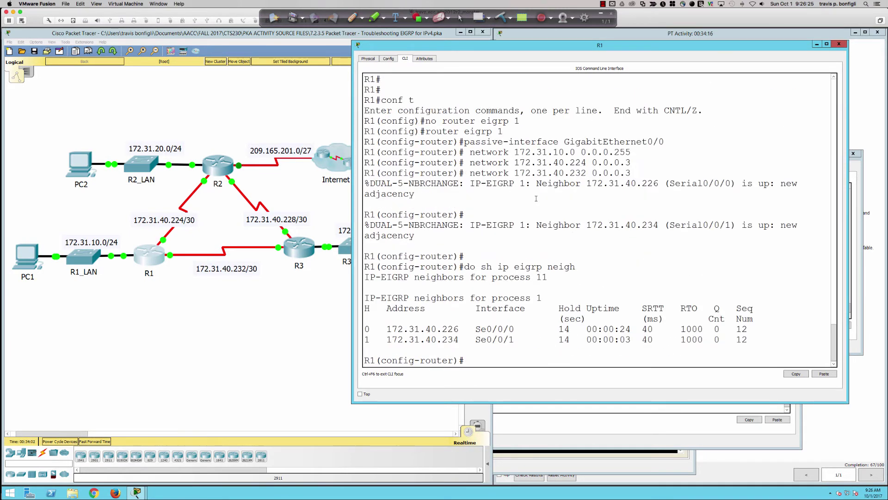
Display R1's full routing table with do sh ip route and examine the D*EX 0.0.0.0/0 default route
text(do sh ip route)
key(Return)
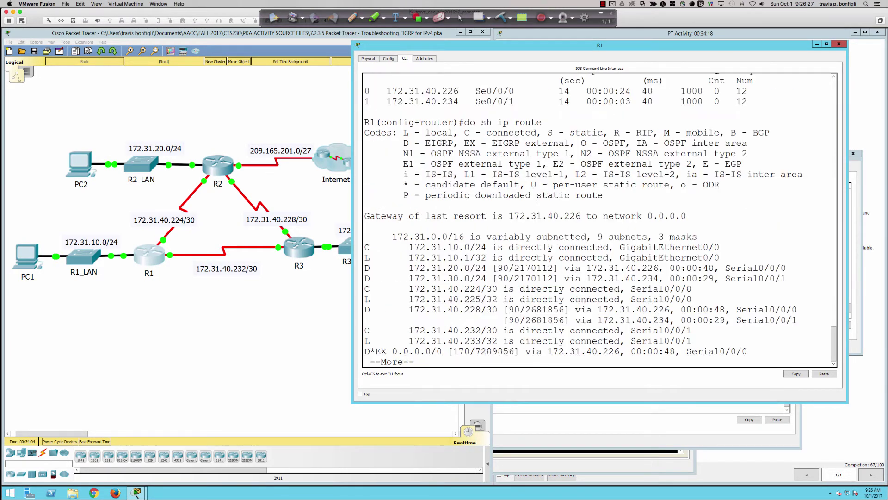
key(space)
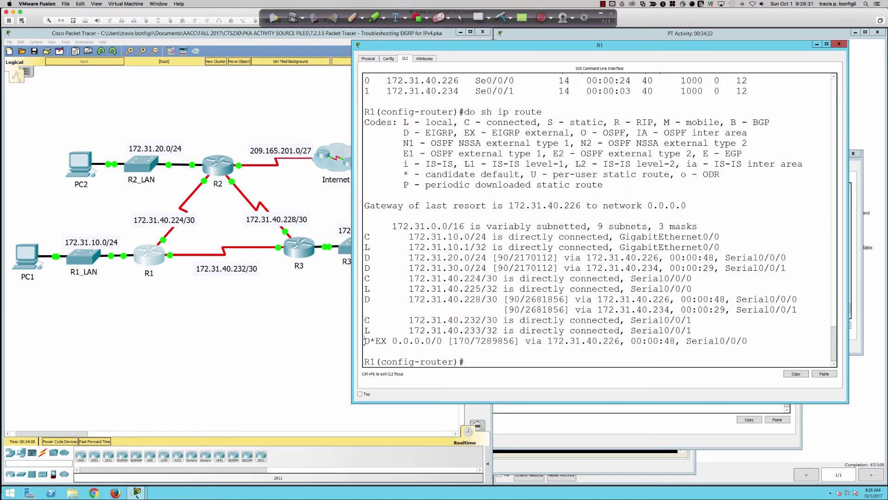
drag(364, 342, 389, 342)
drag(389, 341, 470, 341)
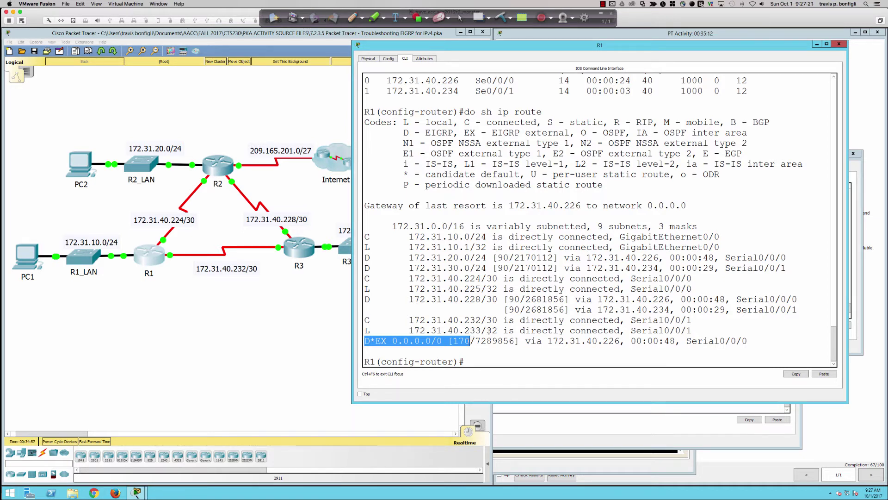
Compare the administrative distance of the external default route with that of the internal EIGRP route to 172.31.30.0/24
click(453, 341)
drag(454, 341, 472, 341)
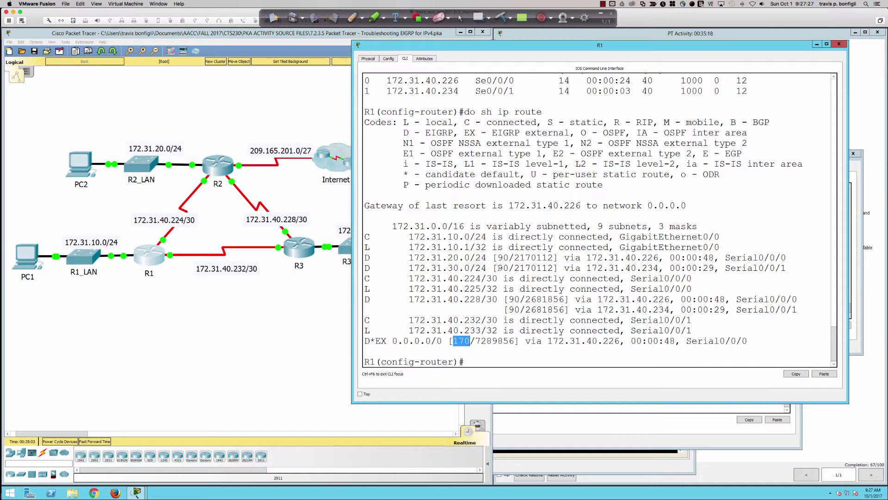
drag(498, 268, 508, 268)
drag(365, 268, 510, 268)
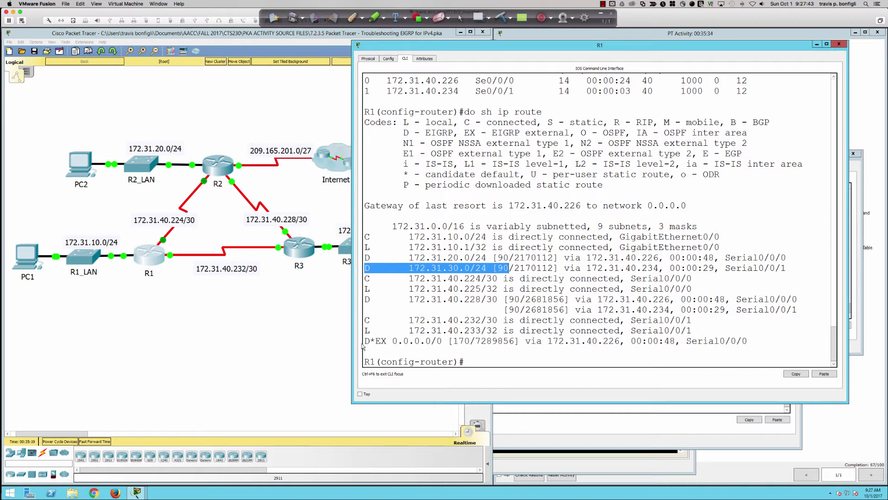
drag(365, 341, 469, 342)
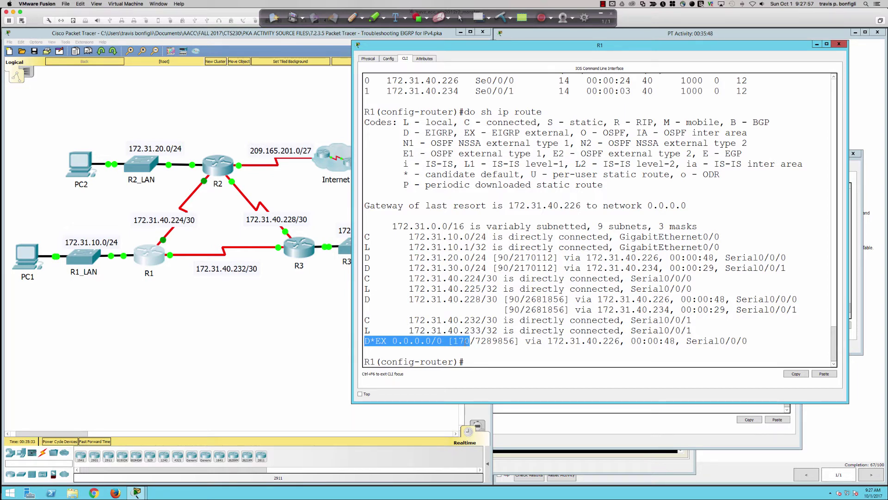
drag(454, 341, 470, 341)
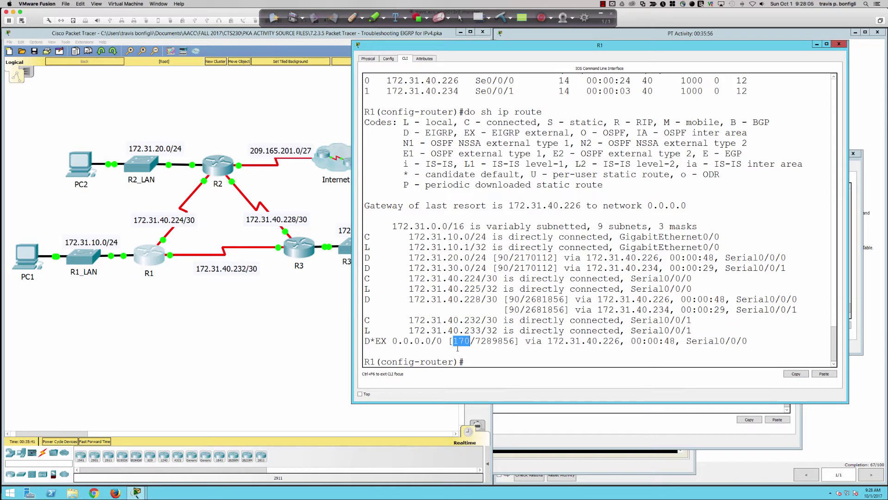
Test R1's connectivity to the outside host by running do ping 64.100.1.10
drag(497, 267, 509, 268)
click(494, 349)
text(do ping 64.100.1.10)
key(Return)
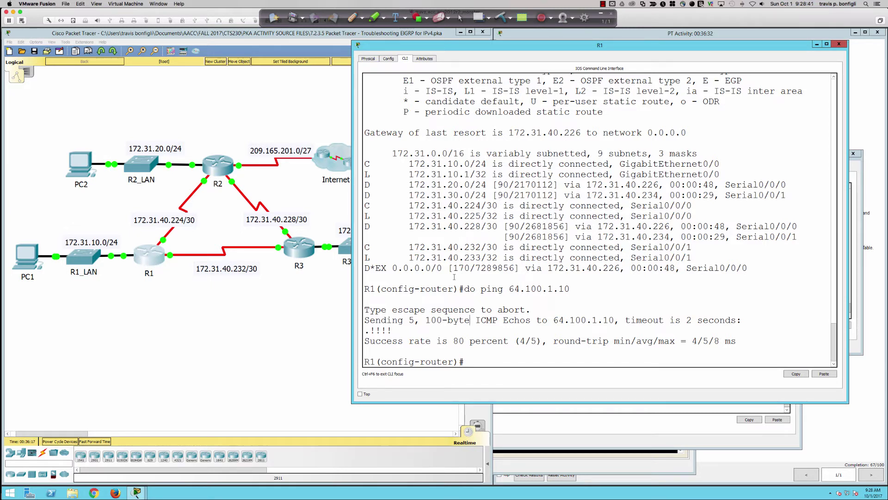
Review R2's router eigrp 1 section, including redistribute static, the network statements and the static default route
click(213, 166)
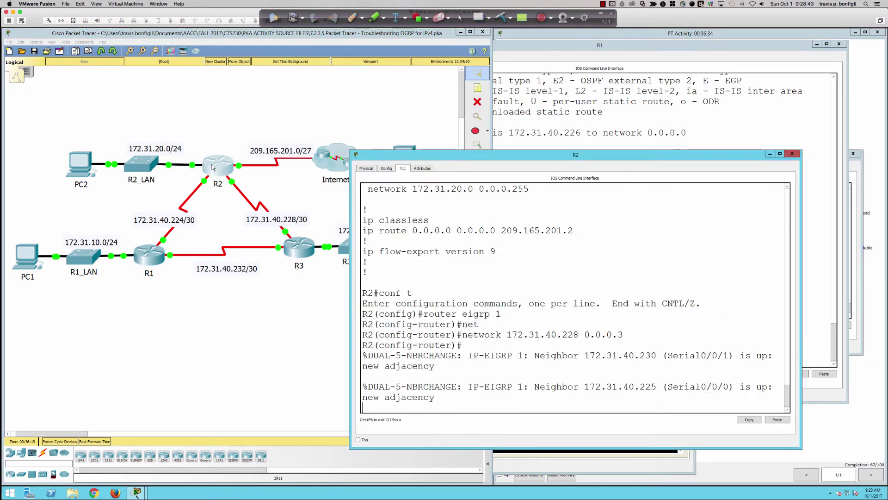
click(523, 321)
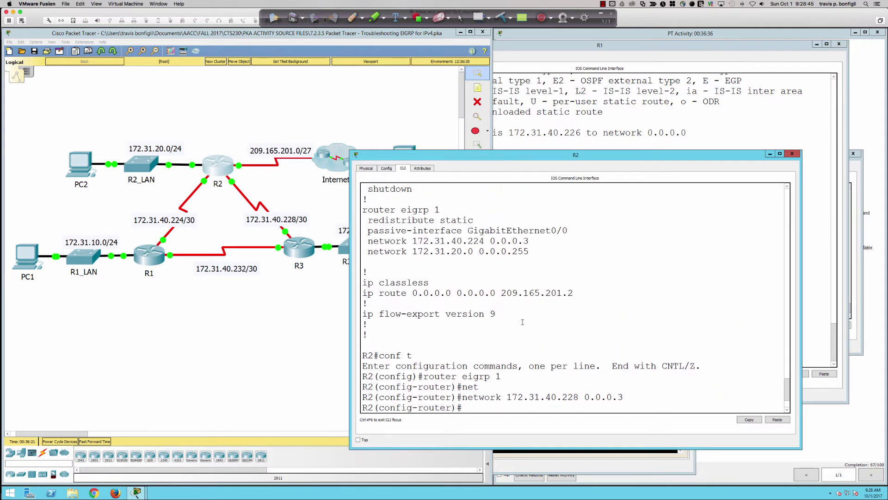
scroll(500, 251, up, 1)
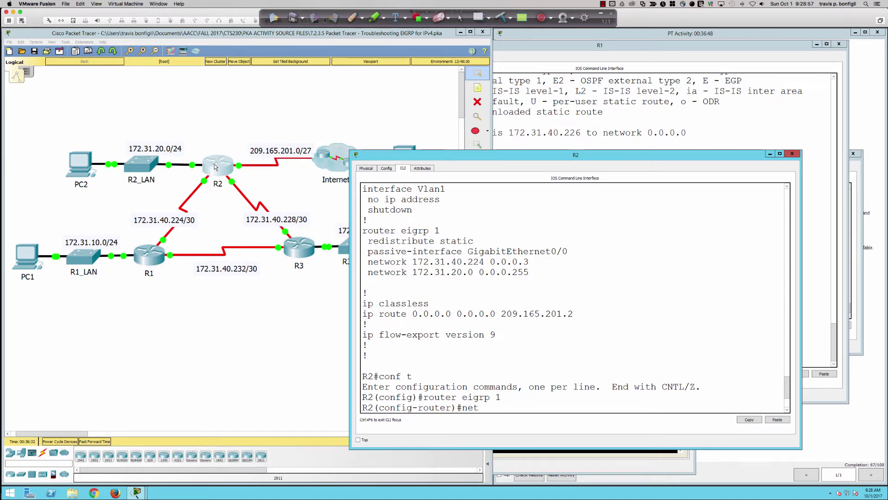
Review the router eigrp 1 section in R3's pending configuration listing and page through to its end
click(307, 251)
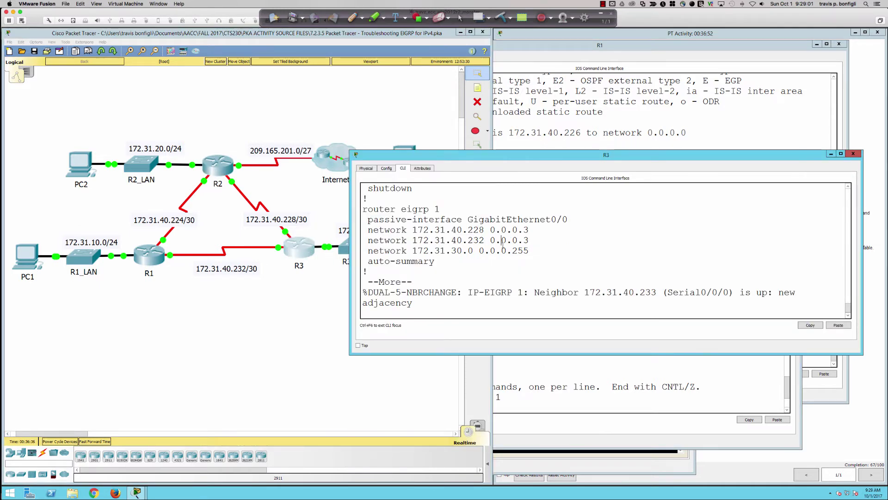
key(Return)
key(Return)
key(Return)
key(Return)
key(Return)
text(q)
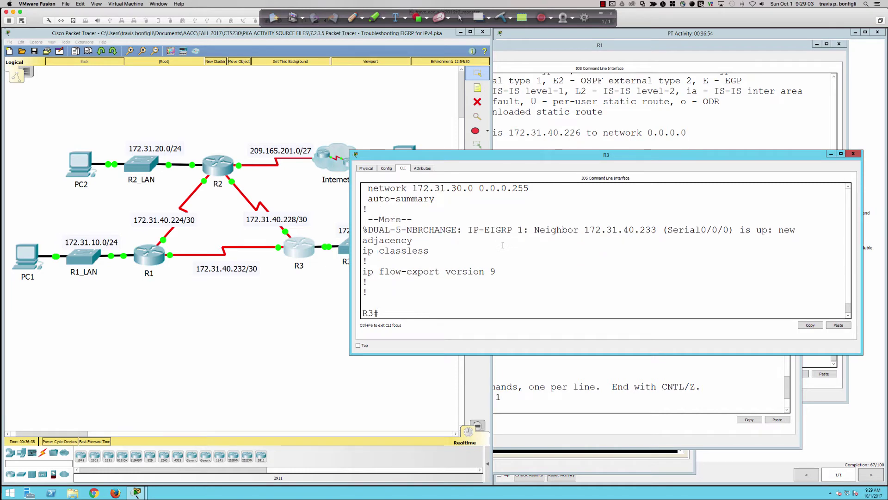
Enlarge R3's command-line view and display the first part of its running configuration with sh ru
text(sh ru)
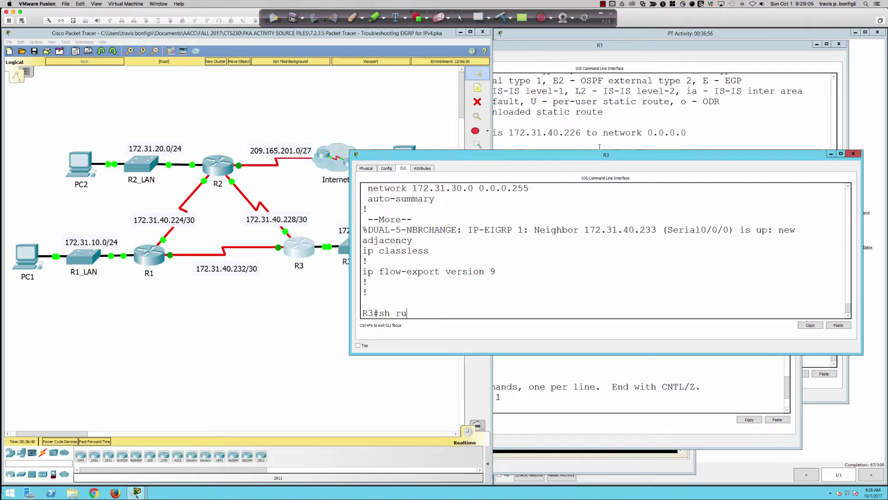
drag(600, 151, 600, 47)
key(Return)
key(Return)
key(Return)
key(Return)
key(Return)
key(Return)
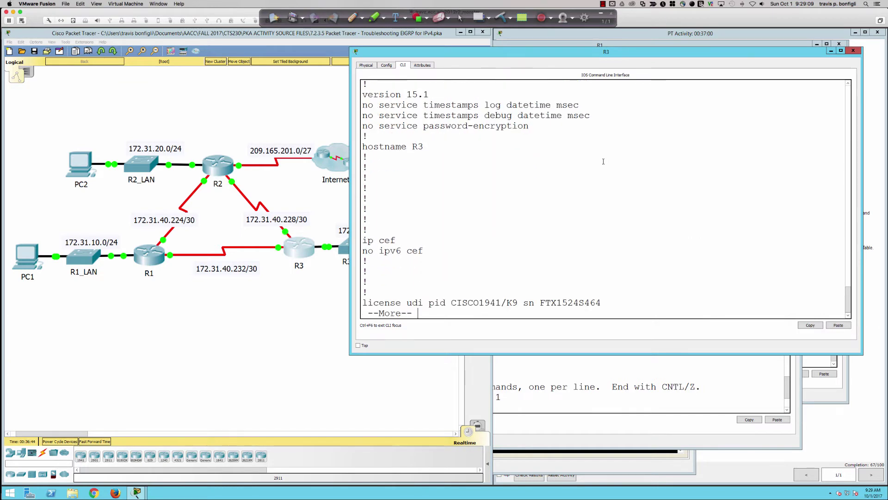
key(q)
List R3's EIGRP neighbors with sh ip eigrp neigh
key(Return)
key(Return)
key(Return)
key(Return)
text(sh ip e)
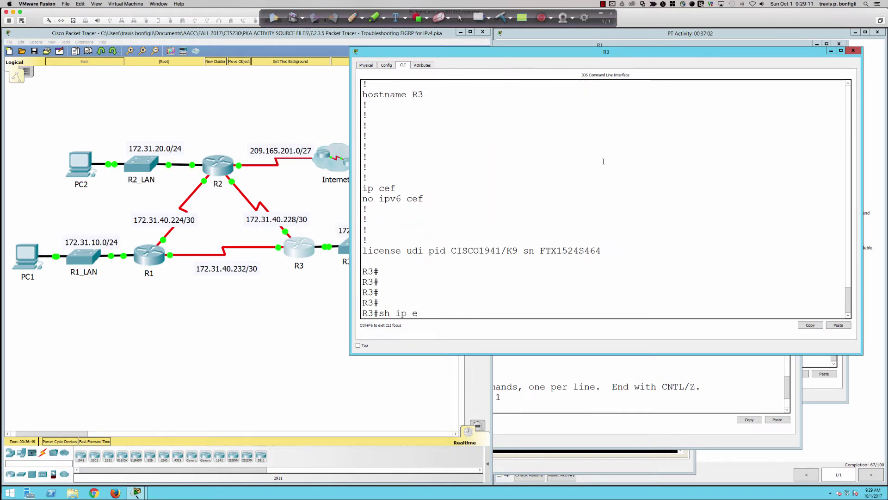
text(igrp neigh)
key(Return)
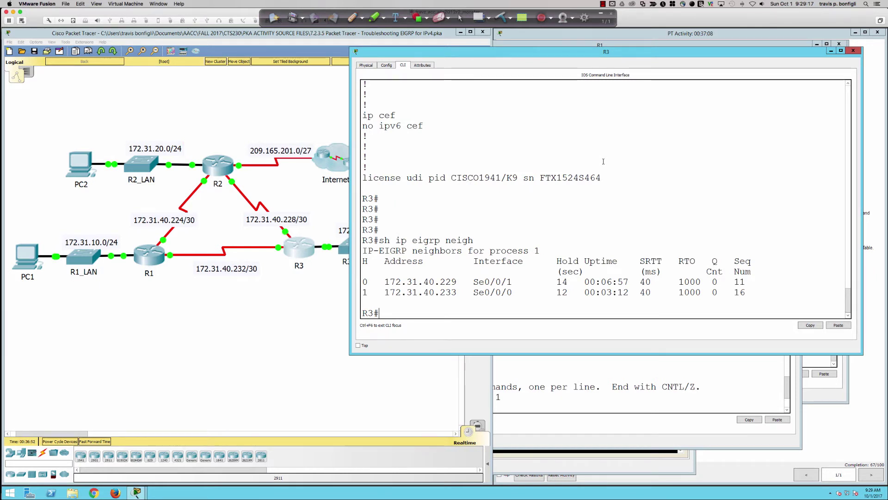
Display R3's routing table with sh ip route and examine its EIGRP and default routes
key(Return)
key(Return)
key(Return)
text(sh ip)
text(te)
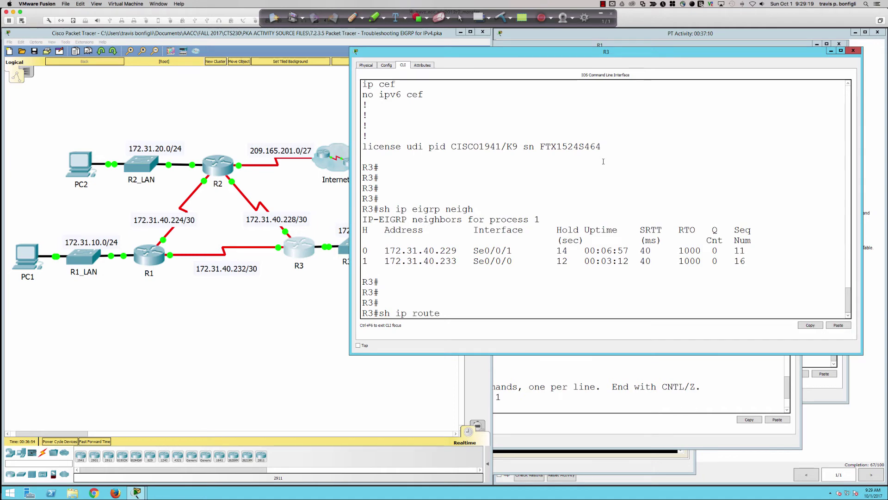
key(Return)
key(Return)
key(Return)
key(Return)
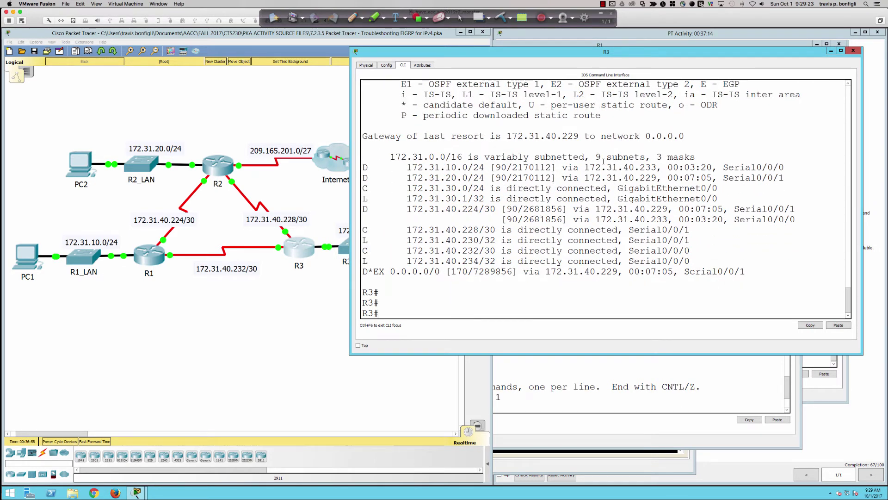
Check R3's interfaces with sh ip int bri, and inspect the router eigrp 1 section with sh run
text(sh ip int bri)
key(Return)
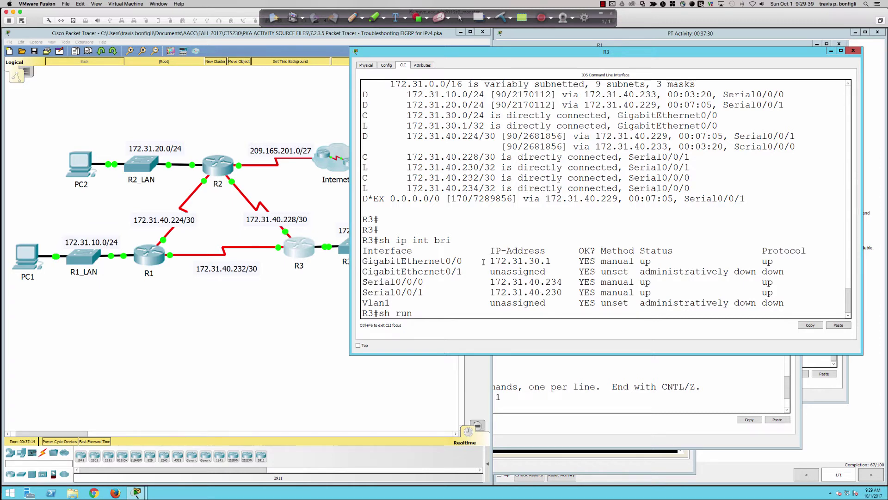
key(Return)
key(space)
key(space)
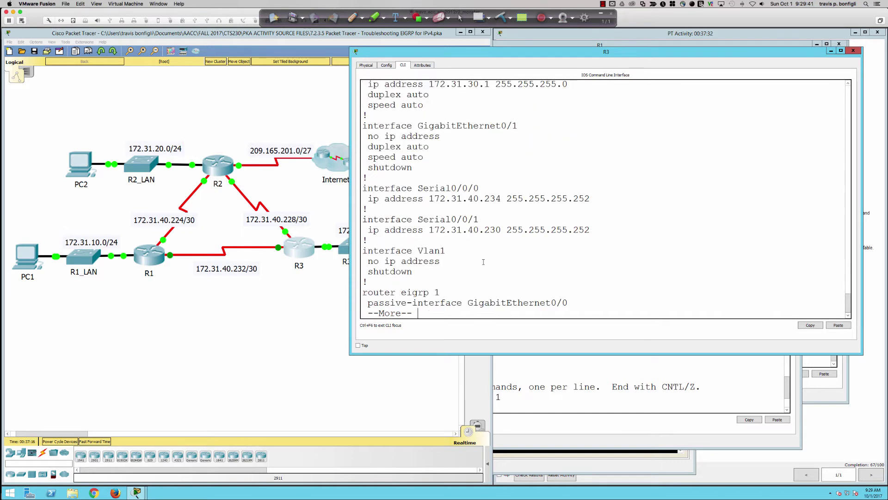
key(space)
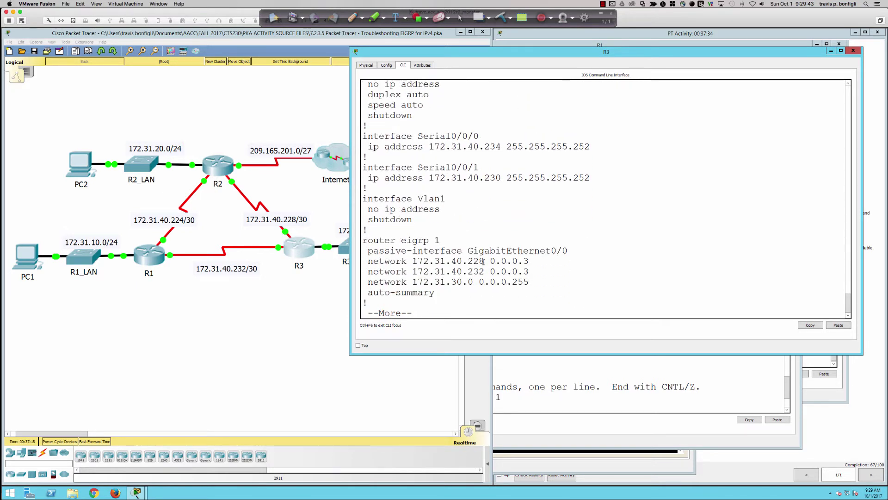
key(space)
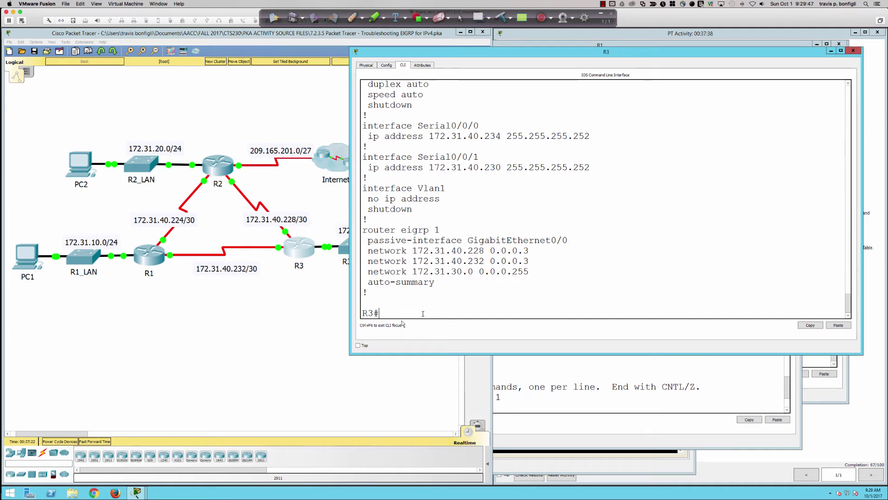
Test connectivity from PC3 to the outside host by pinging 64.100.1.10 from its command prompt
click(285, 317)
double_click(410, 219)
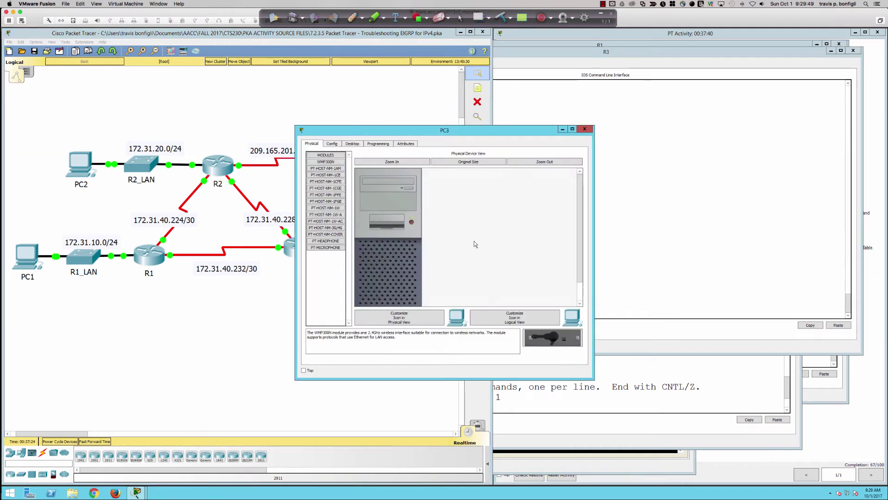
drag(434, 131, 709, 209)
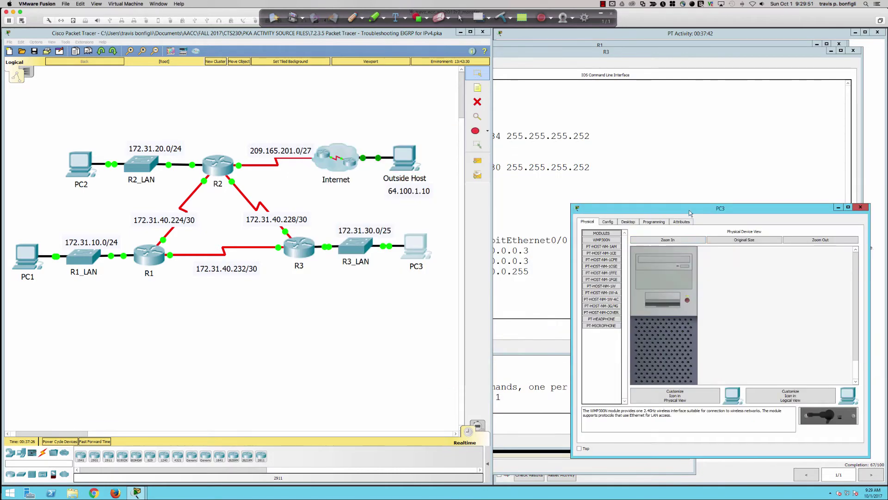
click(628, 221)
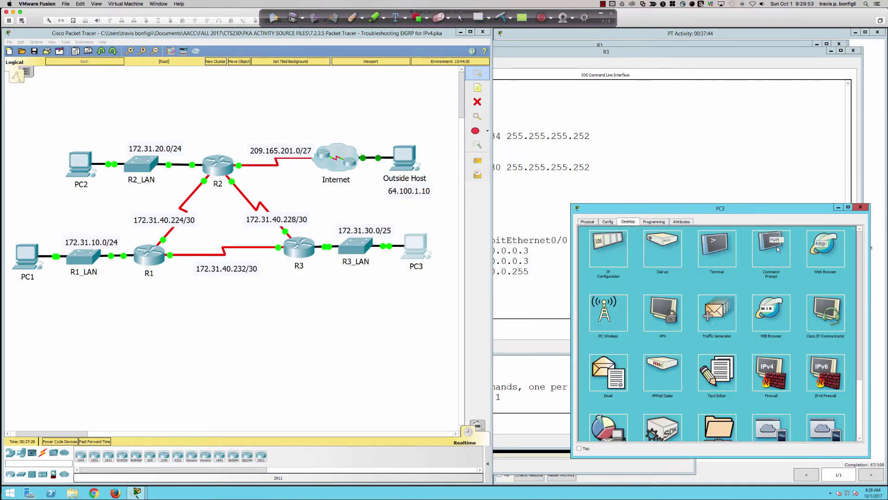
click(769, 264)
text(ping )
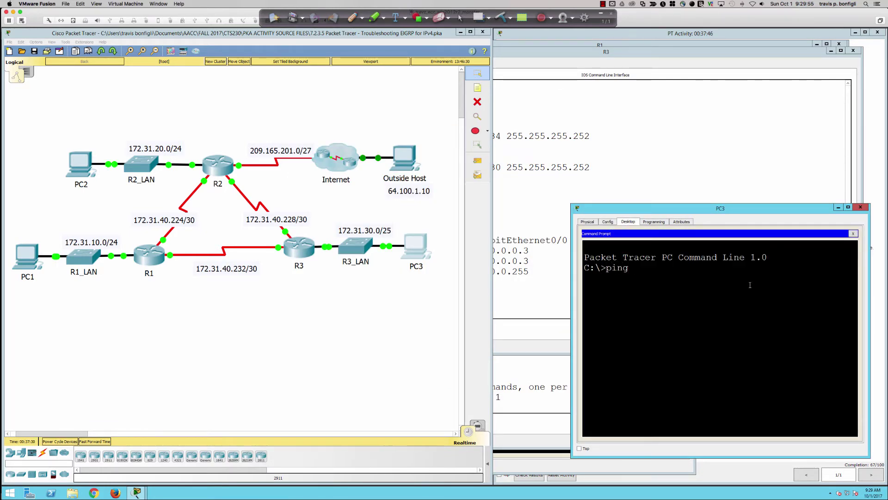
text(64.100.1.10)
key(Return)
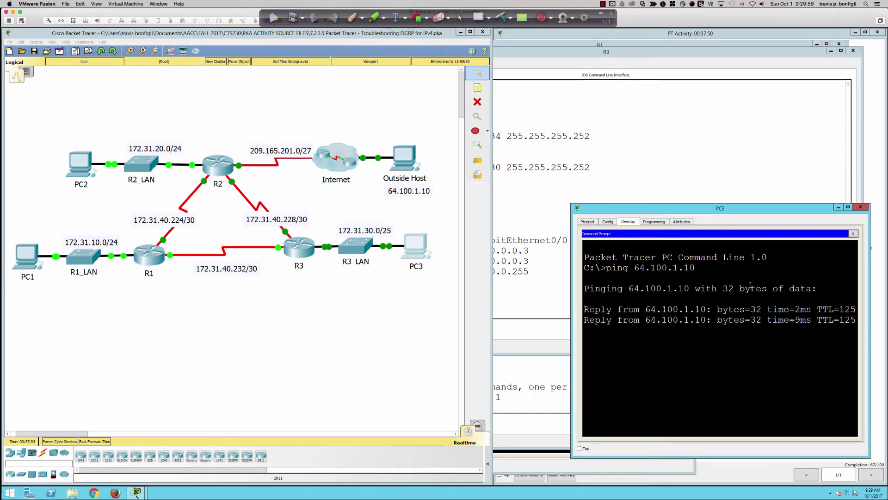
Test connectivity from PC2 to the outside host by pinging 64.100.1.10 from its command prompt
click(86, 167)
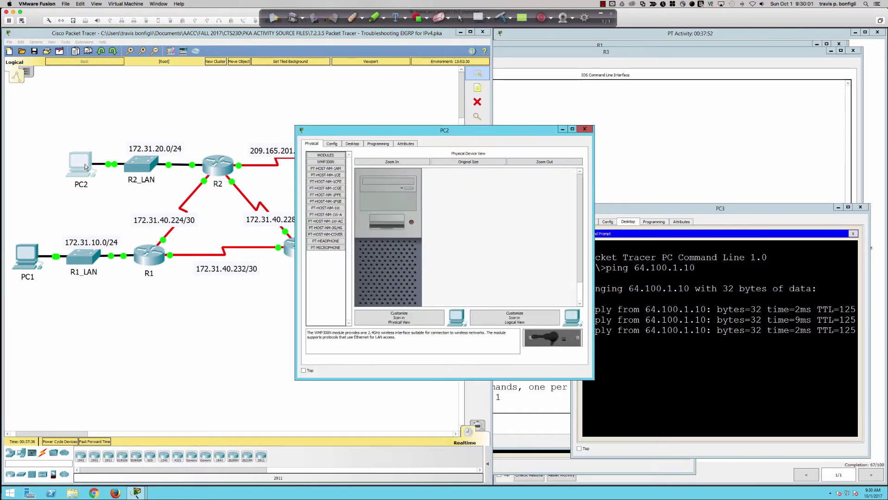
drag(495, 134, 706, 39)
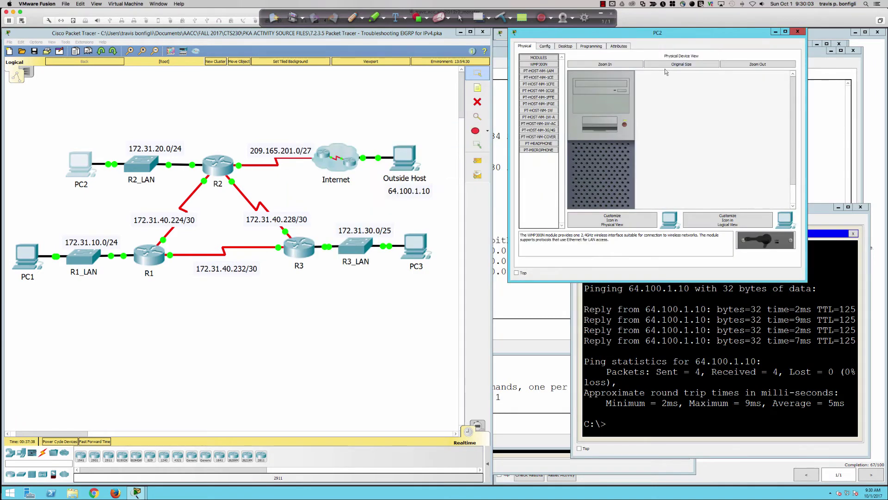
click(565, 46)
click(712, 78)
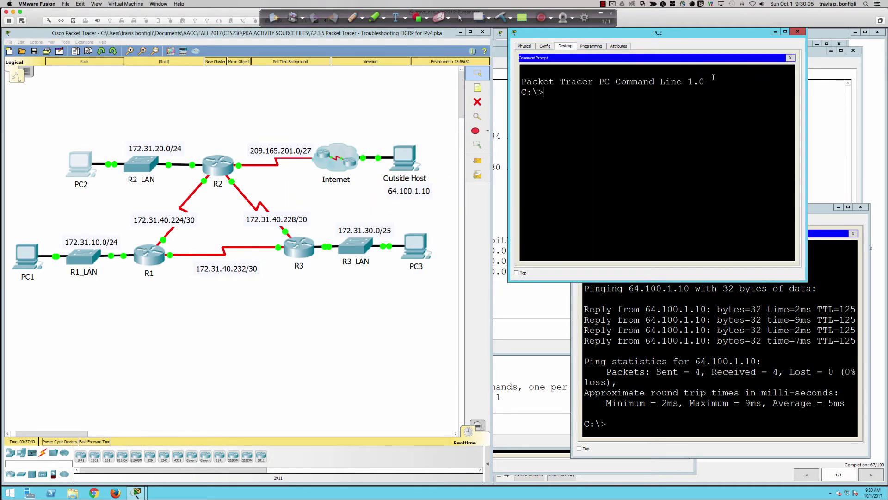
key(Return)
key(Return)
text(ping 64.100.1.10)
key(Return)
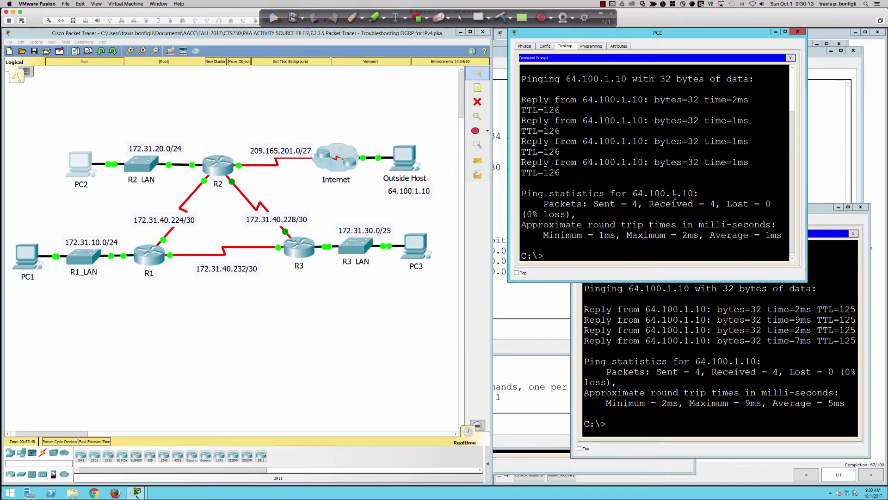
Test connectivity from PC1 to the outside host by pinging 64.100.1.10 from its command prompt
click(26, 255)
text(ping 64.100.1.10)
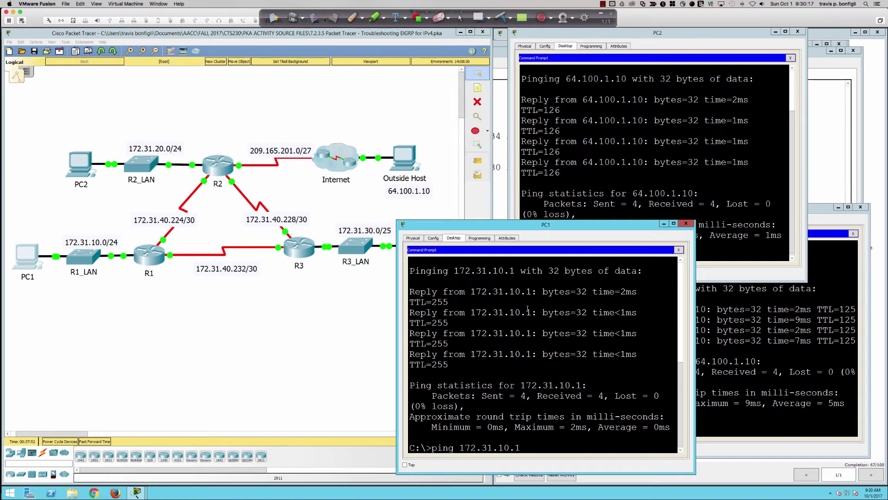
key(Return)
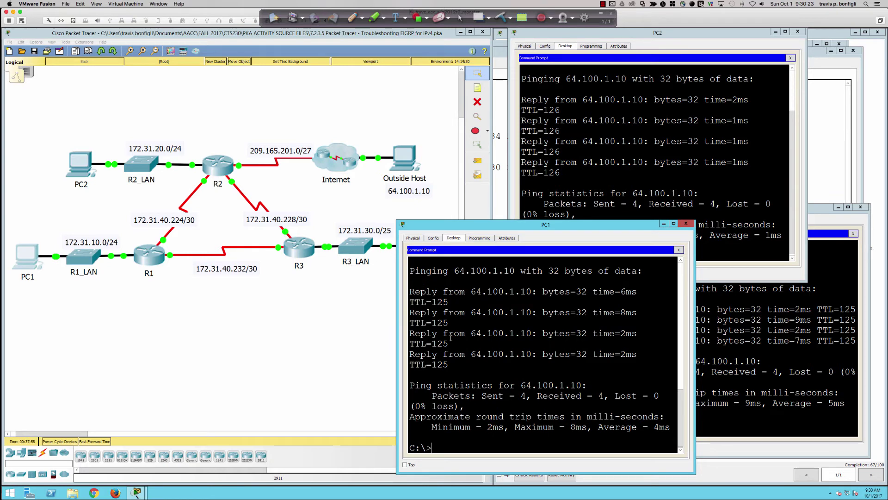
Recheck the passive-interface and network statements under router eigrp 1 on R3
click(299, 248)
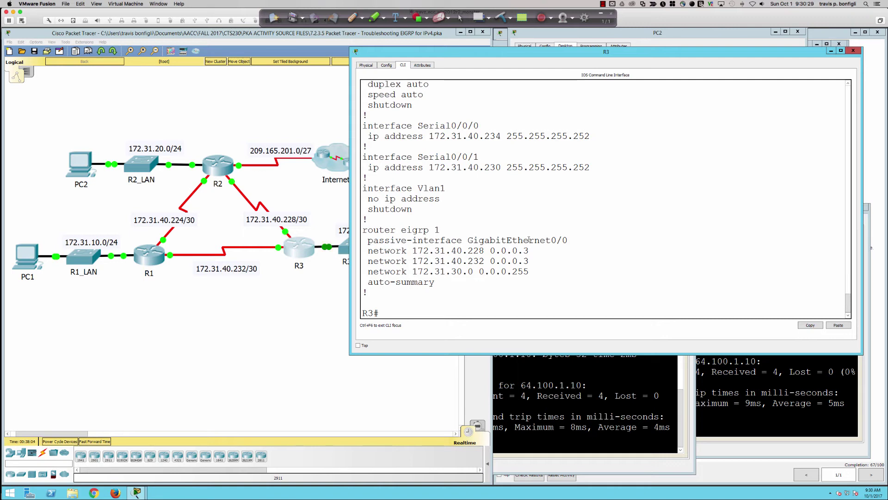
drag(447, 239, 571, 240)
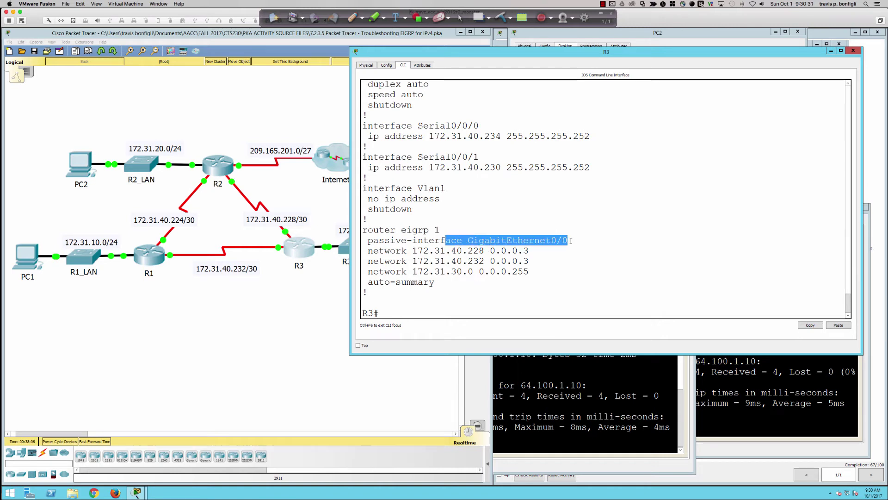
drag(368, 251, 545, 268)
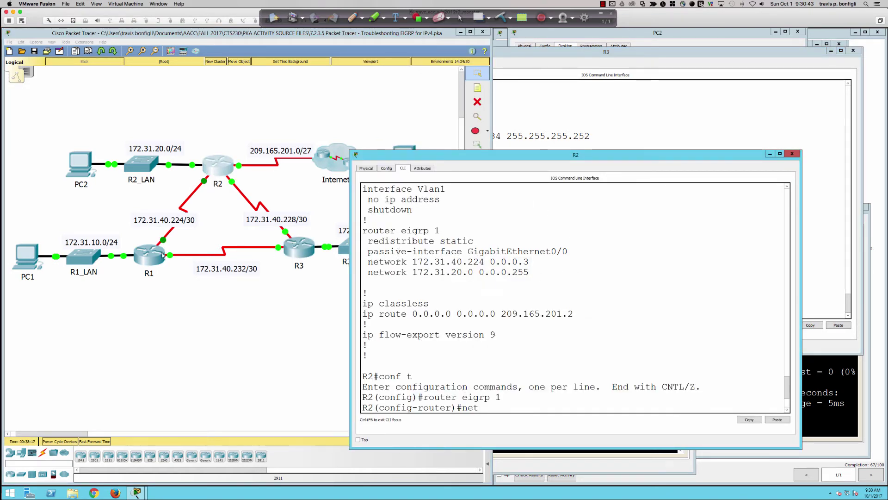
Review R1's earlier command output back to its router eigrp 11 listing
click(149, 256)
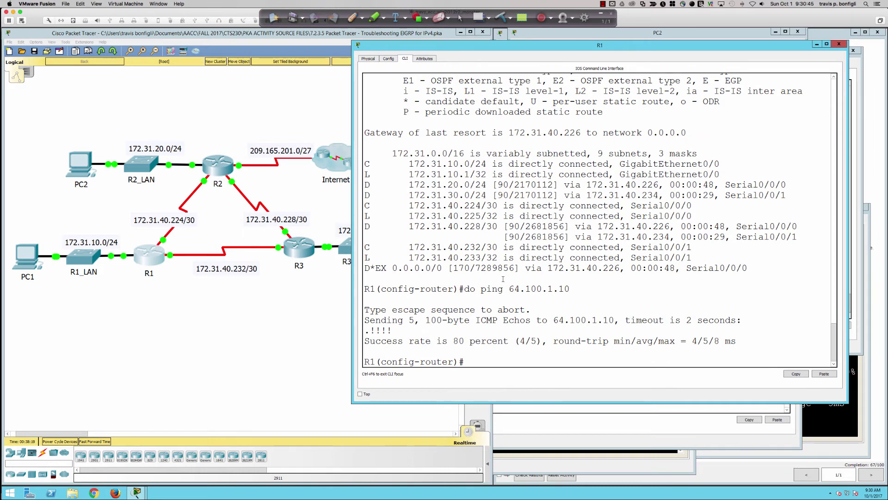
scroll(503, 279, up, 15)
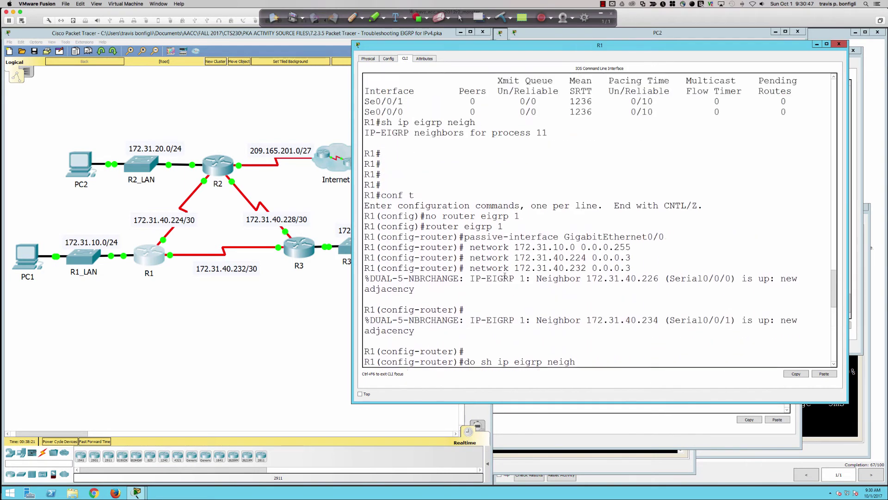
scroll(505, 276, up, 15)
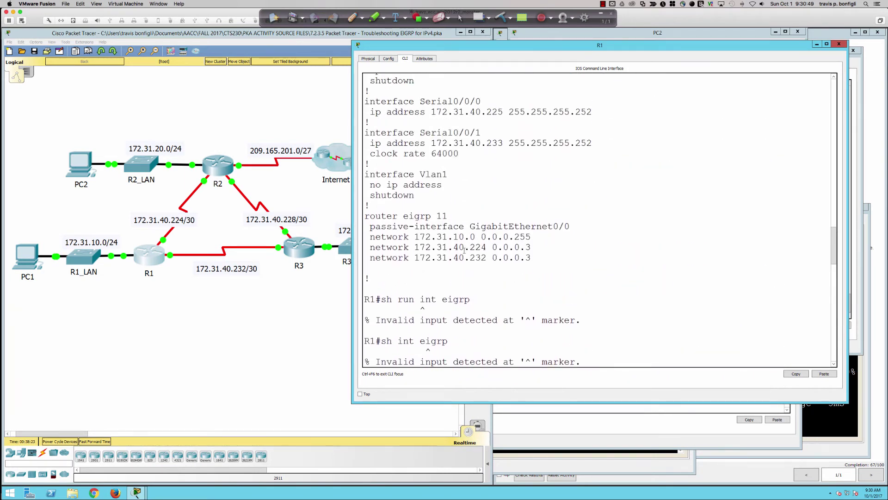
Display R1's routing protocol details with do sh ip proto and examine the EIGRP autonomous system number
key(Return)
key(Return)
key(Return)
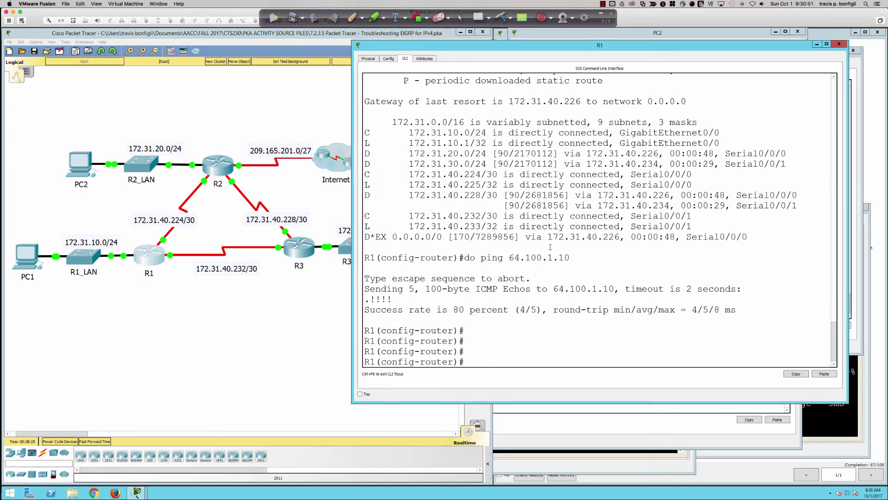
text(do sh ip proto)
key(Return)
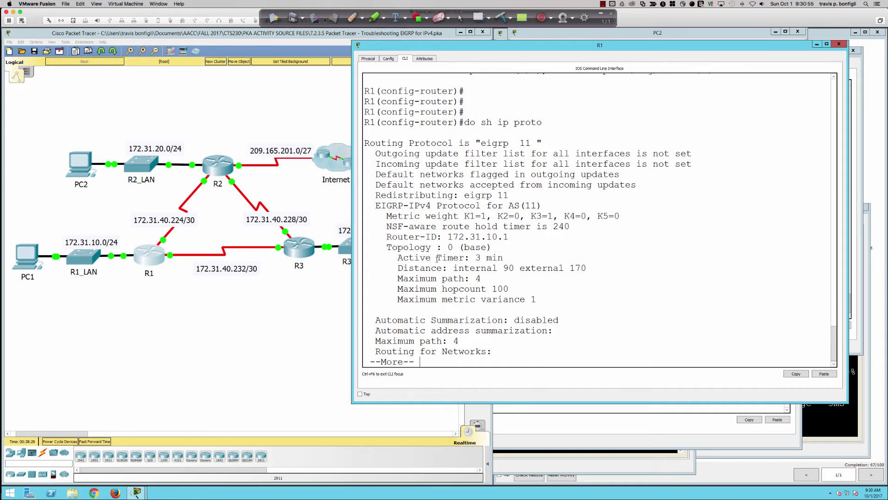
Compare the automatic summarization setting in R1's protocol output with the auto-summary statement under router eigrp 1 on R3
drag(387, 320, 563, 322)
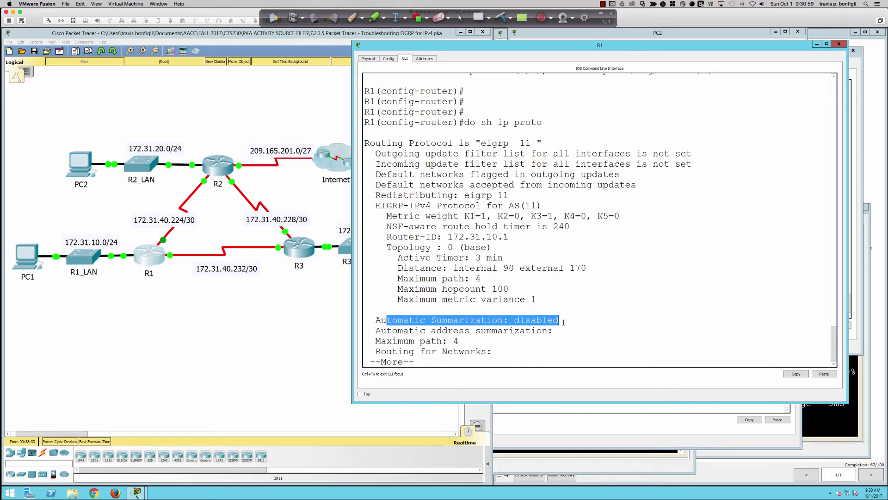
click(332, 286)
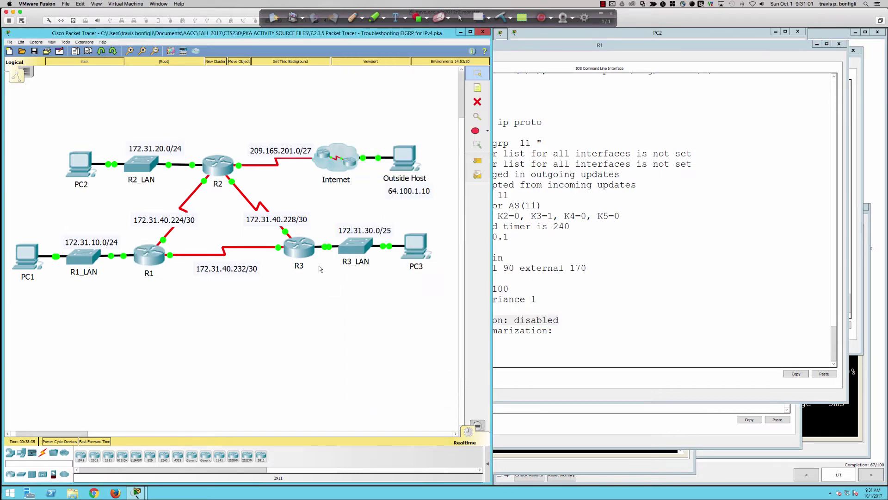
click(300, 248)
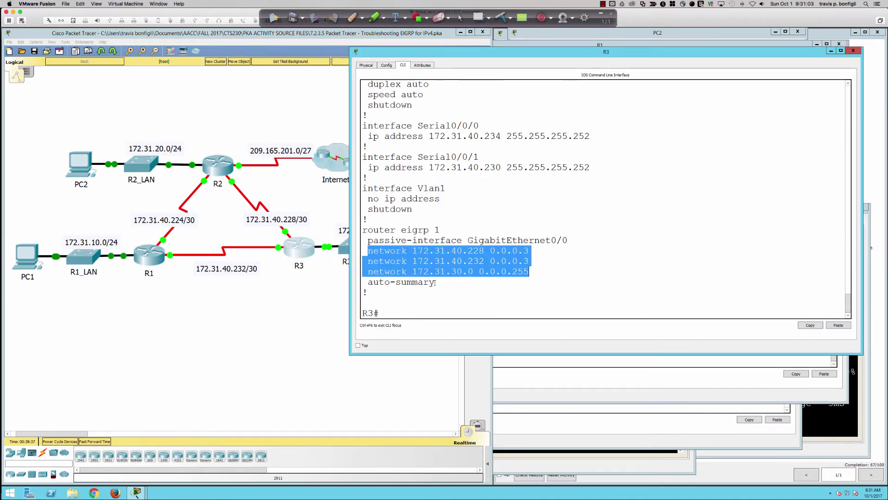
drag(436, 283, 368, 282)
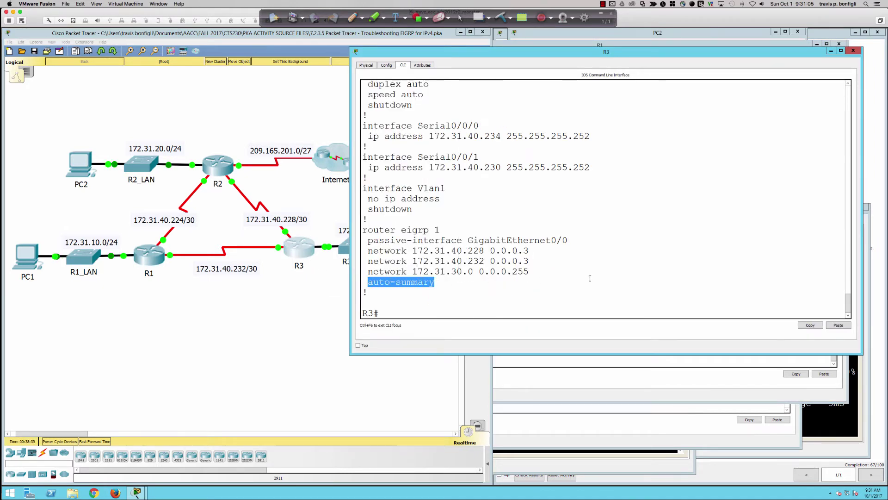
click(369, 282)
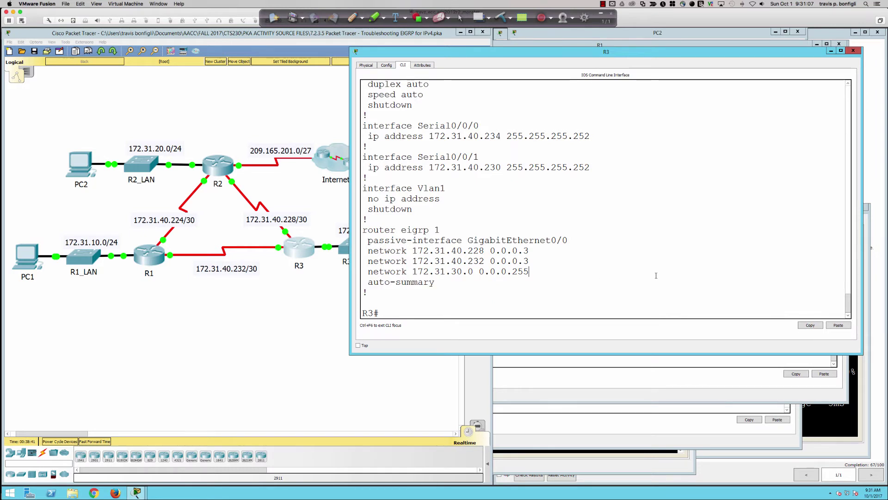
Display R3's routing protocol details with sh ip protoc, examine the Automatic Summarization line and quit the paged output
key(Return)
key(Return)
key(Return)
text(sh i)
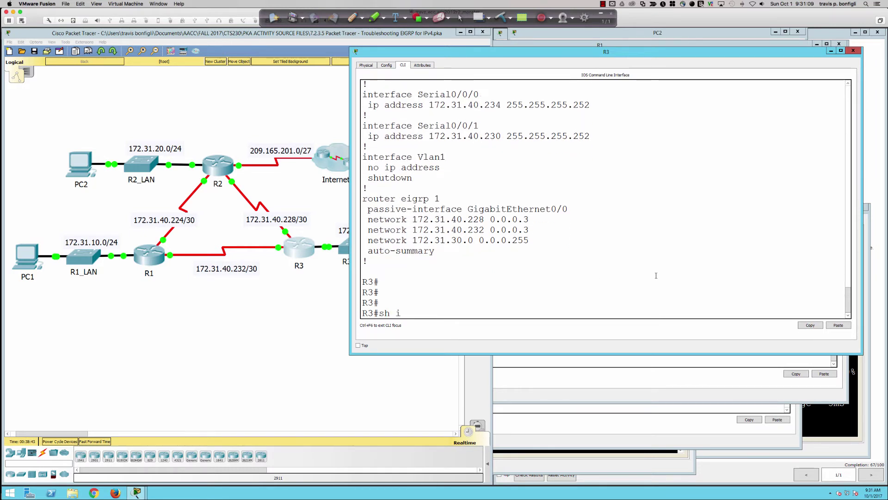
text(p protoc)
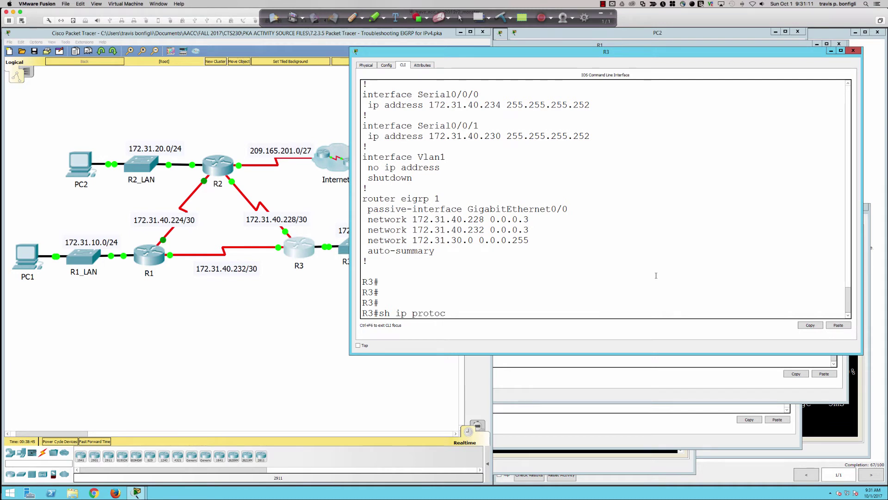
key(Return)
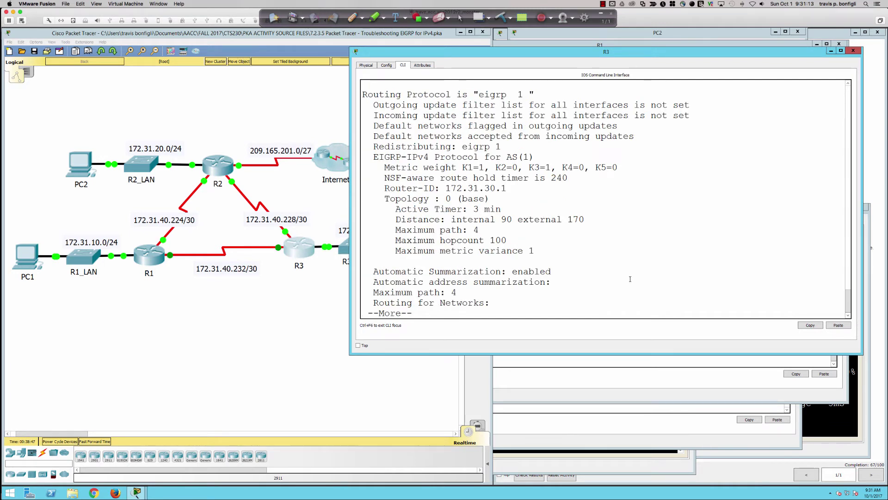
drag(550, 271, 379, 271)
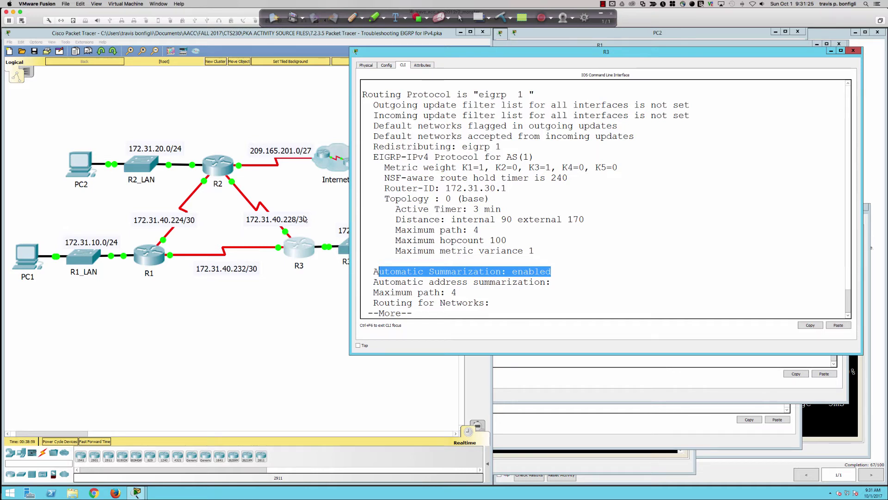
click(651, 289)
key(q)
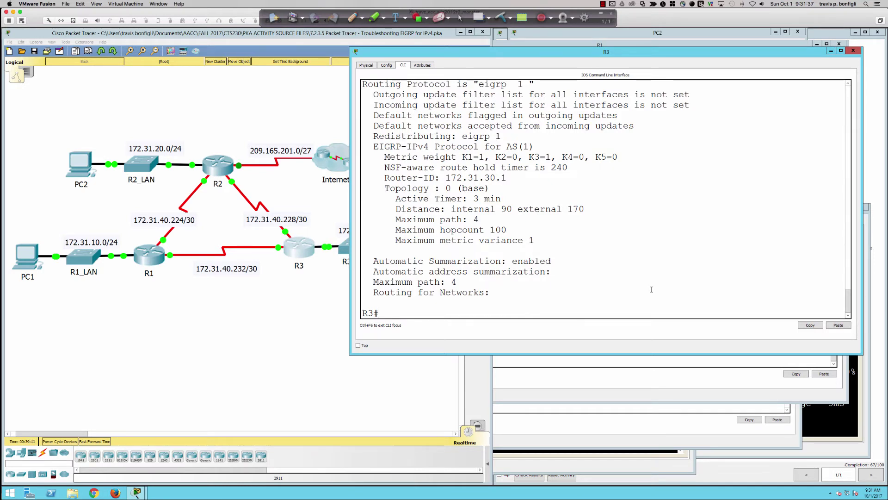
Disable automatic summarization on R3 by entering no auto-summary under router eigrp 1 in configuration mode
text(conf t)
key(Return)
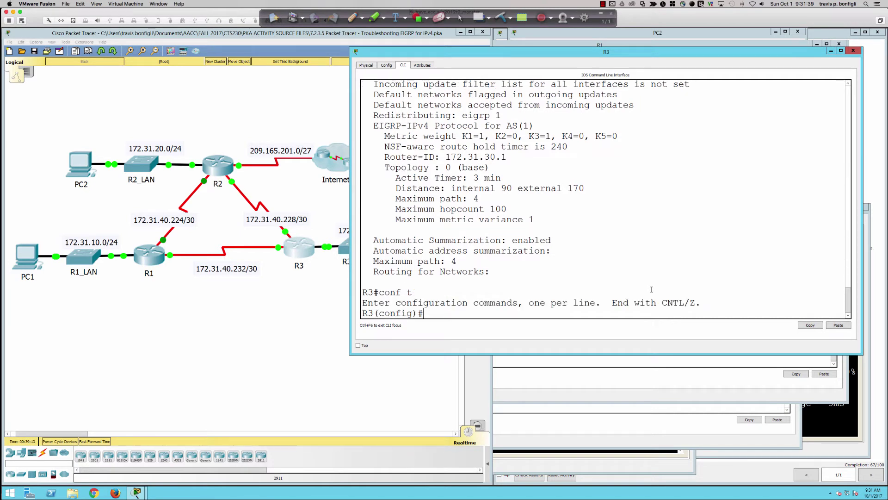
text(router eigrp 1)
key(Return)
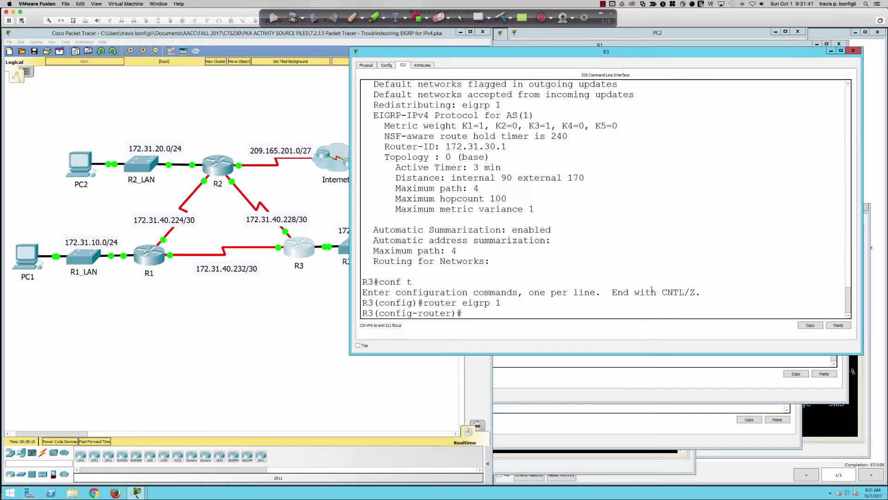
text(no auto)
key(Tab)
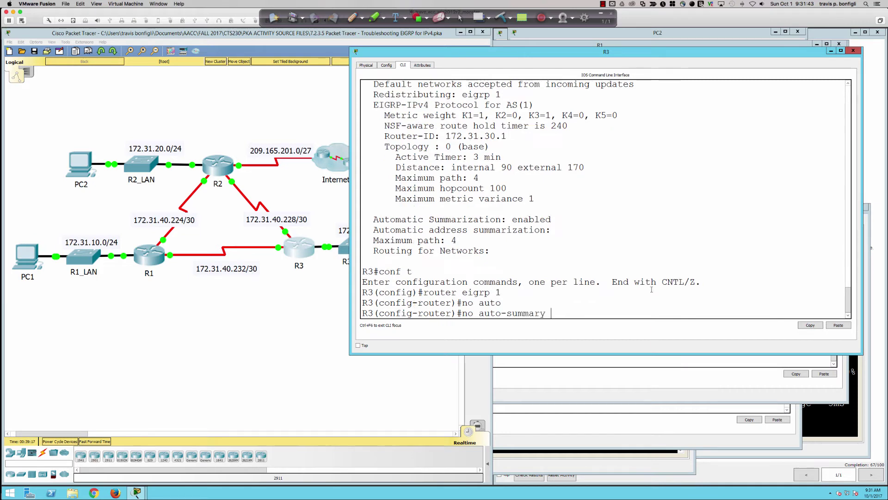
key(Return)
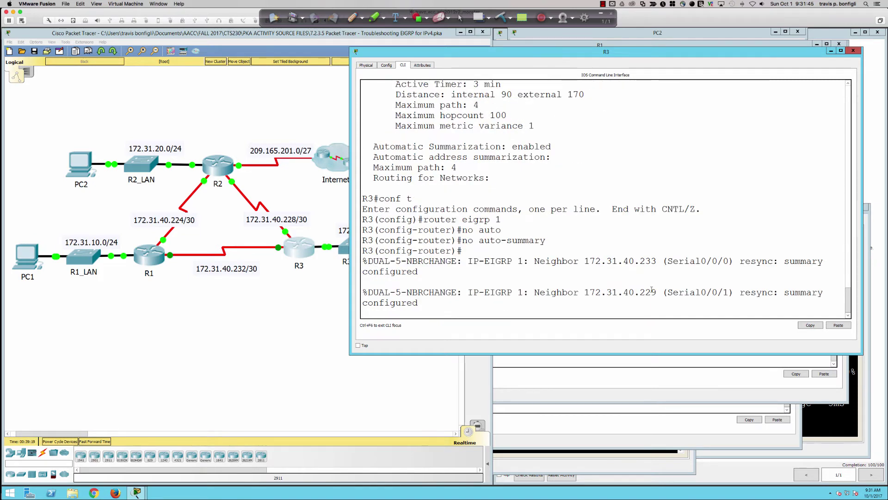
key(Return)
key(Return)
key(Return)
key(Return)
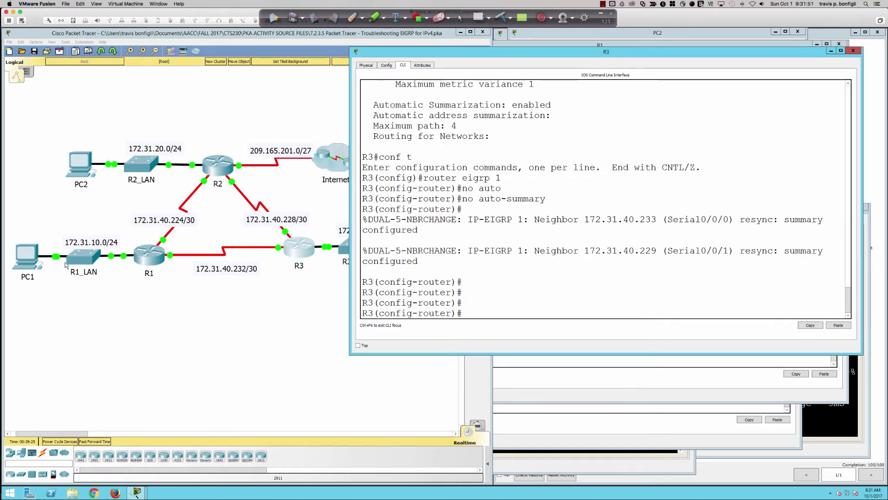
Trace the route from PC1 to 64.100.1.10 with tracert and examine the hops in a widened command prompt window
click(296, 292)
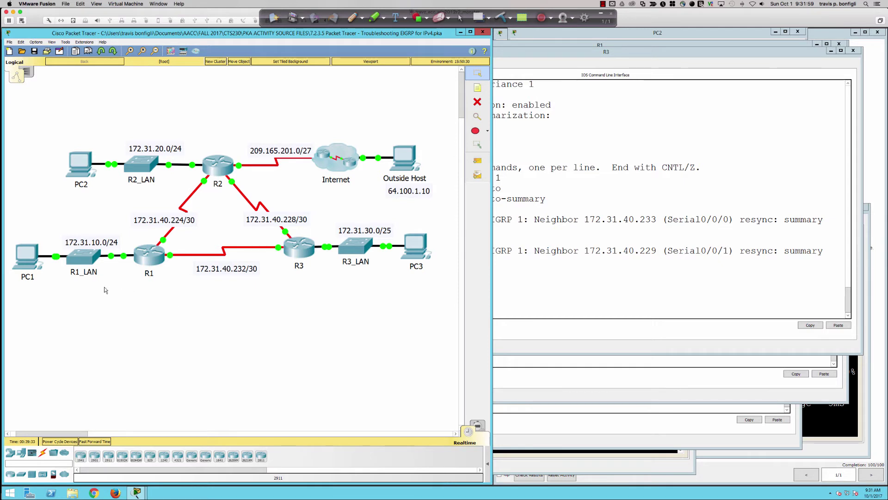
click(26, 269)
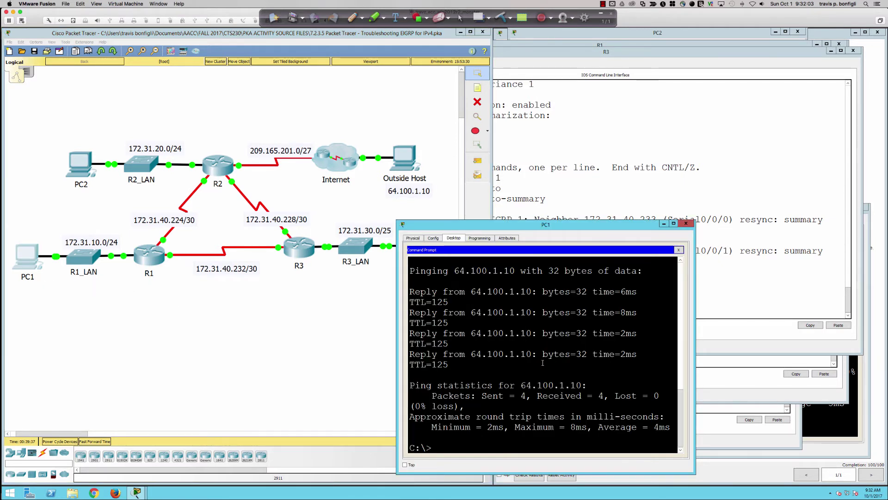
text(tracert 64.100.1.10)
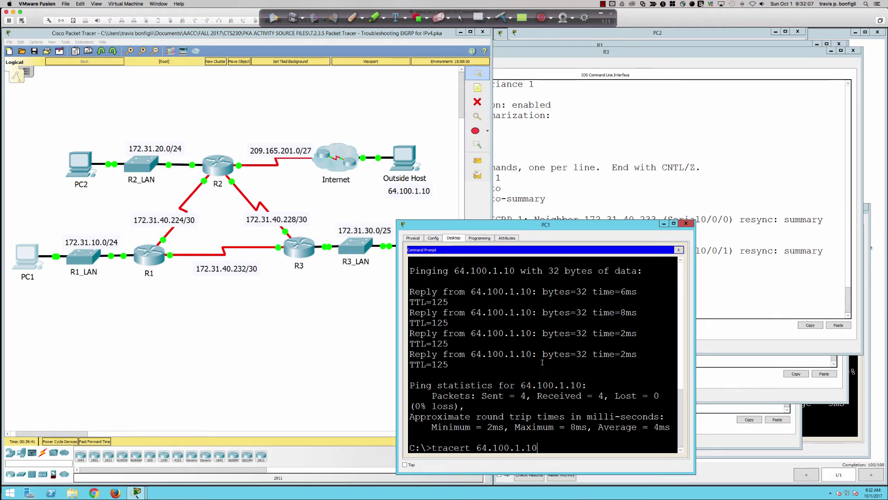
key(Return)
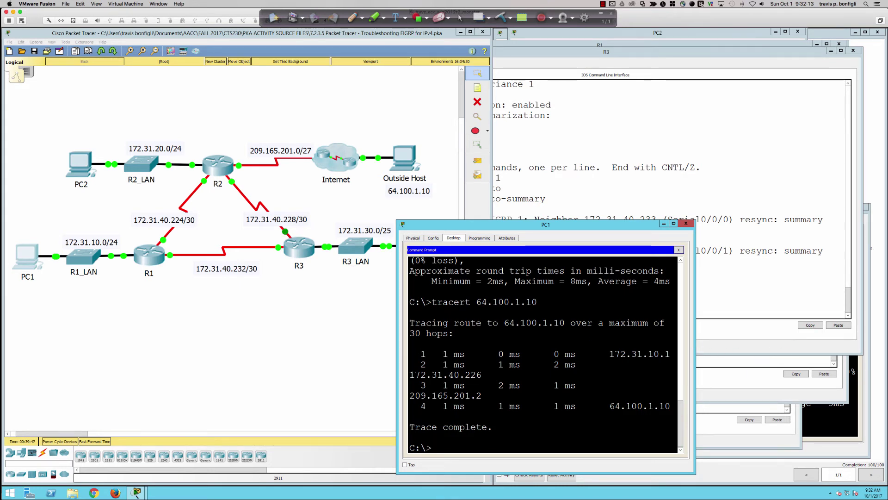
drag(695, 369, 851, 368)
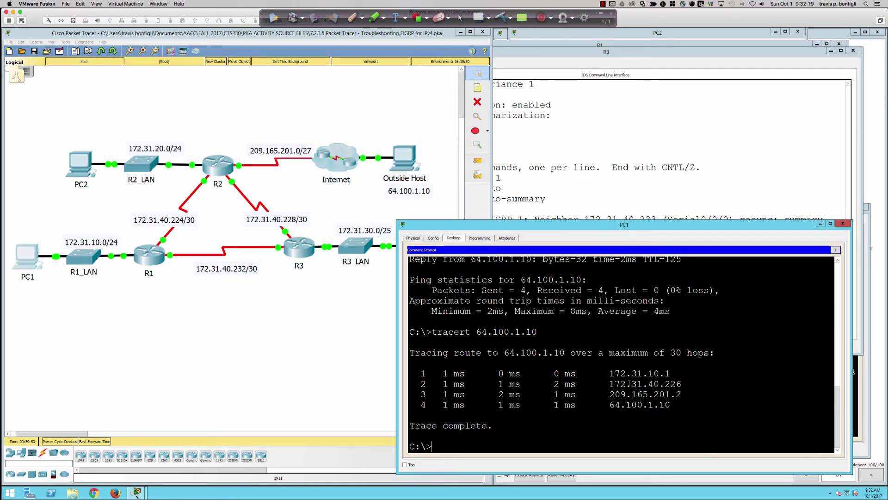
drag(609, 373, 671, 373)
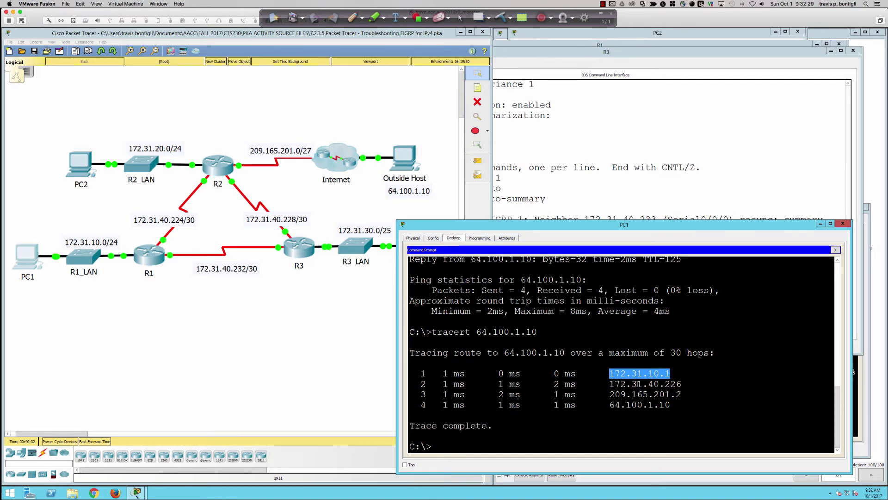
Return R1's console from router configuration to privileged EXEC mode with the end command
click(149, 263)
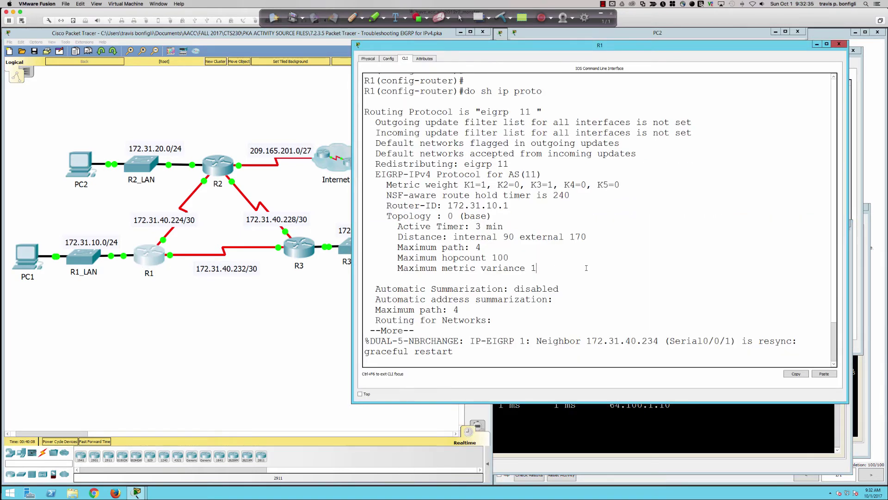
key(Return)
key(Return)
key(Return)
text(end)
key(Return)
key(Return)
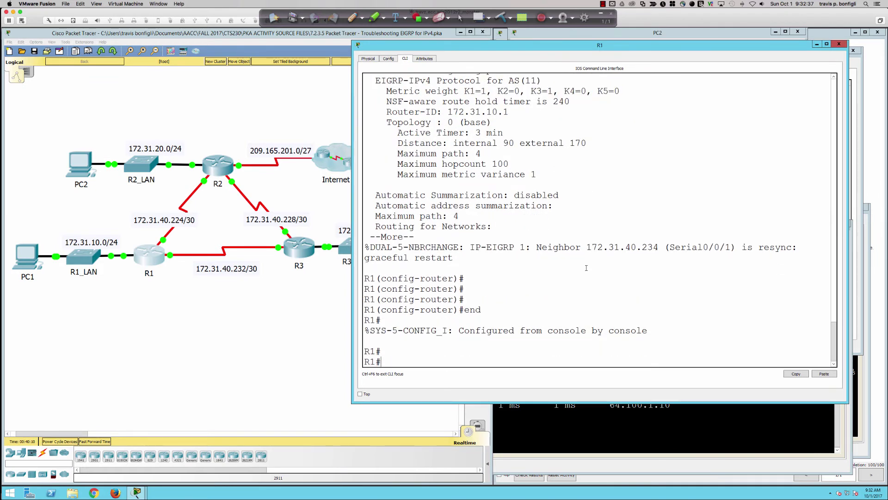
Display R1's EIGRP-learned routes with sh ip route eigrp and examine the 0.0.0.0/0 default route
key(Return)
key(Return)
text(sh ip r)
text(grp)
key(Return)
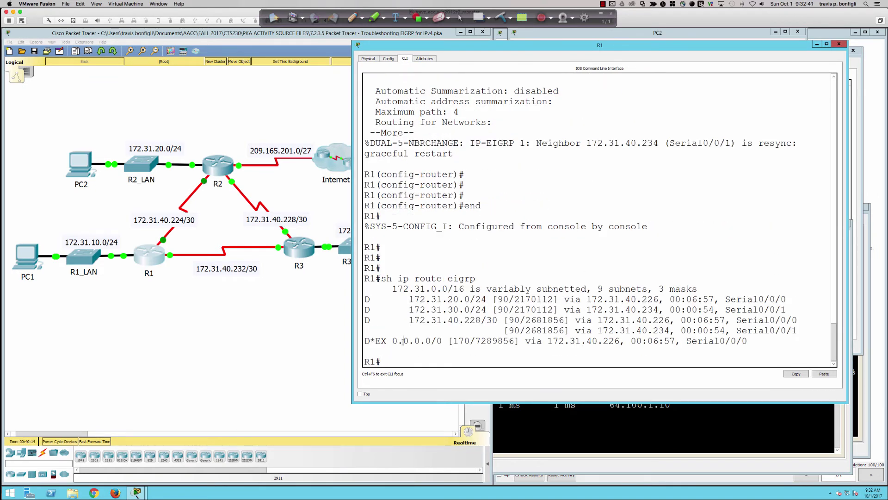
drag(403, 341, 681, 343)
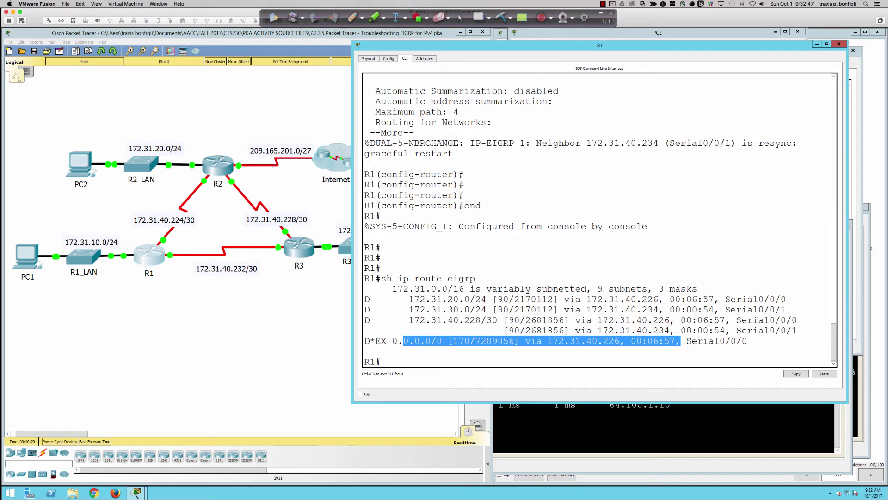
Display R1's full EIGRP topology table with sh ip eigrp topo and review the entries for both autonomous systems
click(568, 248)
text(sh ip)
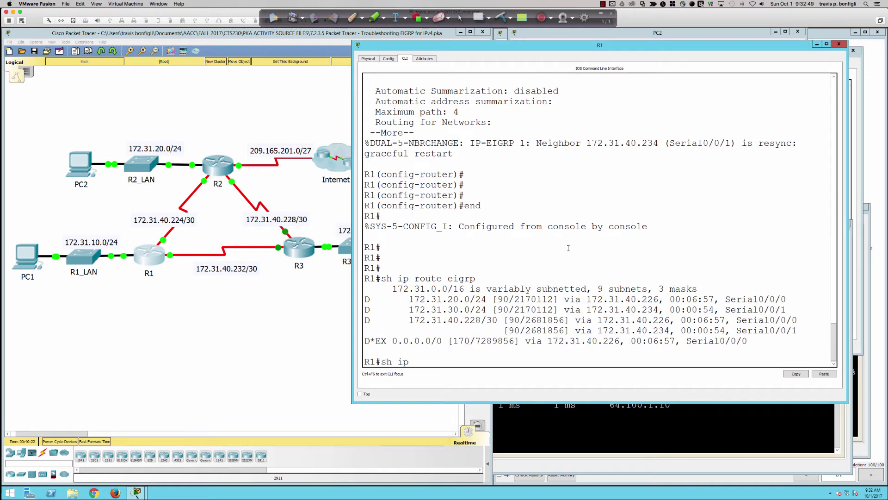
text( eigrp topo)
key(Return)
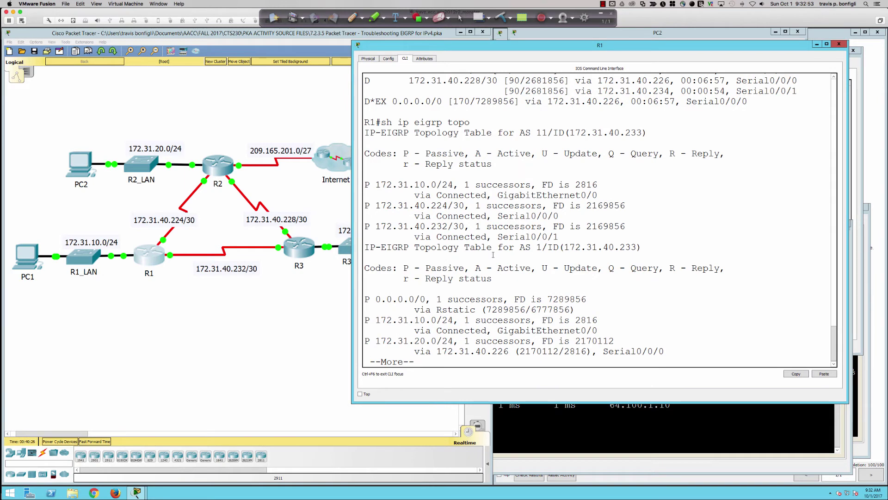
key(space)
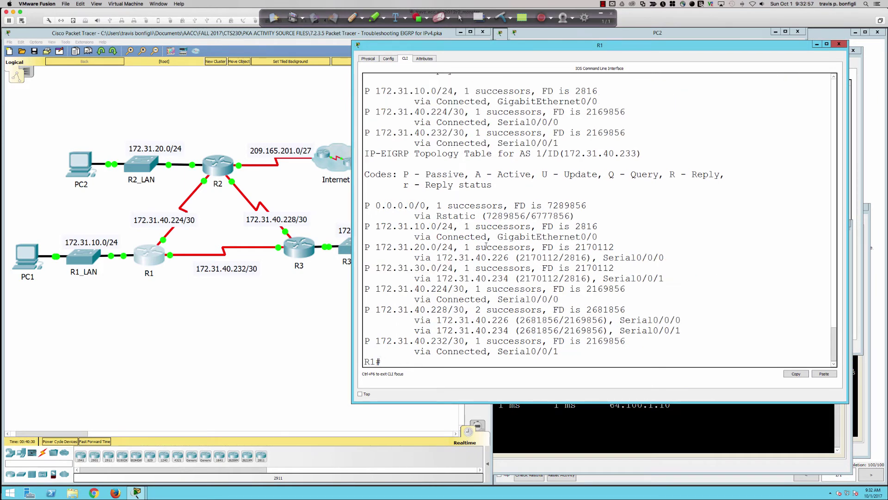
scroll(486, 245, up, 4)
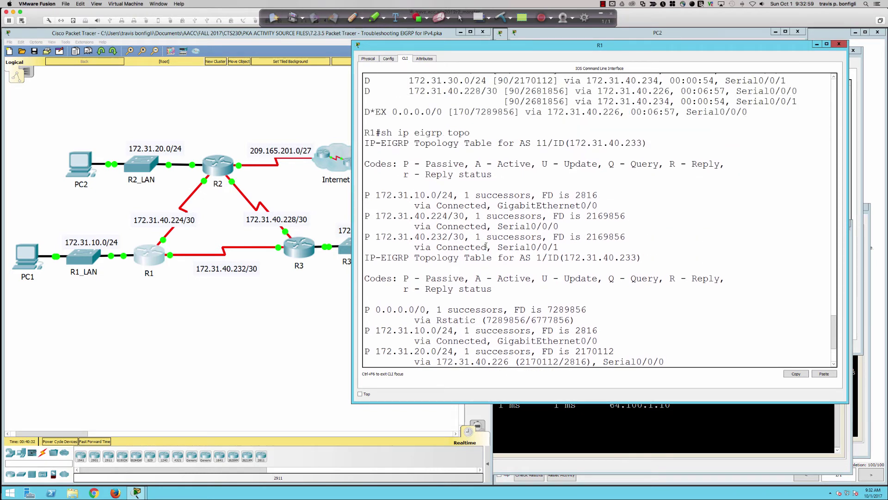
scroll(485, 245, down, 4)
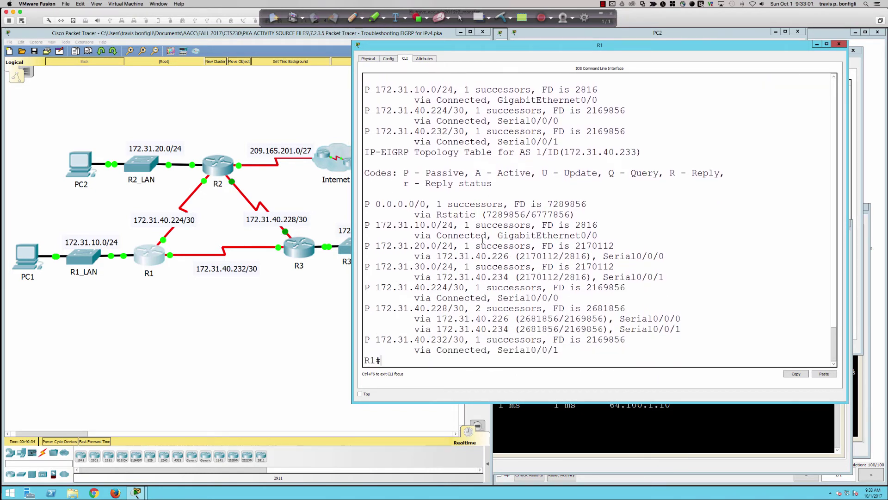
Examine the feasible and reported distances of the 0.0.0.0/0 entry in R1's AS 1 topology table
drag(425, 204, 579, 217)
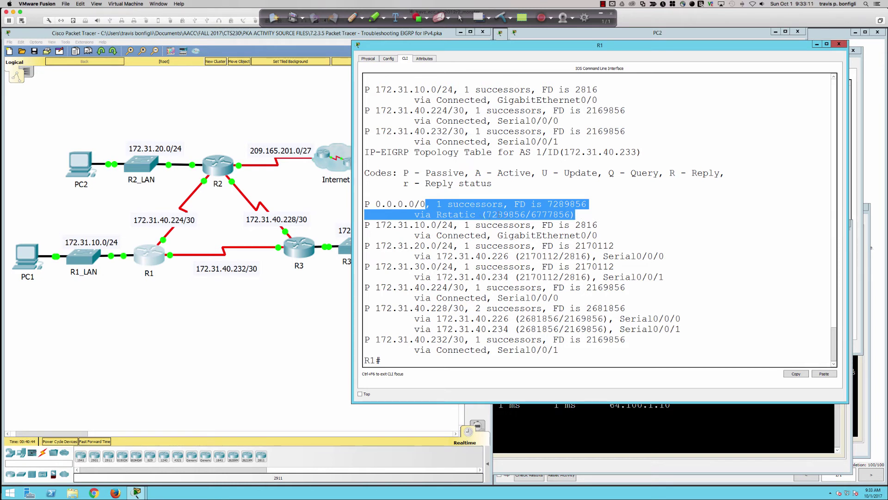
click(501, 214)
drag(487, 214, 527, 216)
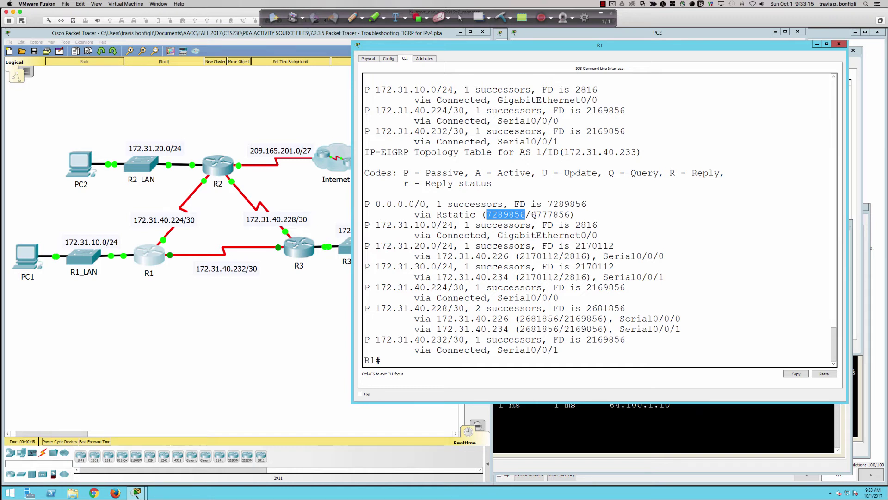
drag(531, 214, 548, 214)
click(723, 228)
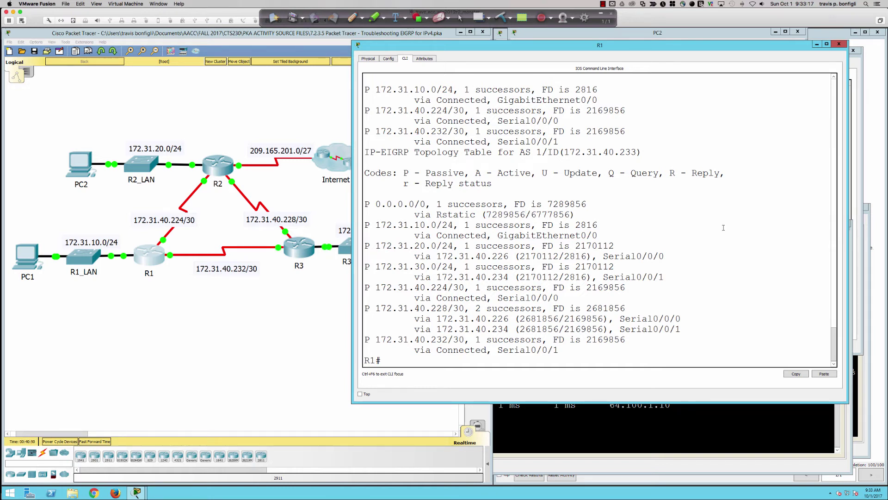
Display all EIGRP topology links on R1 with sh ip eigrp topo all-links and examine the next hop for 0.0.0.0/0
text(sh ip eigrp topo all)
key(Tab)
key(Return)
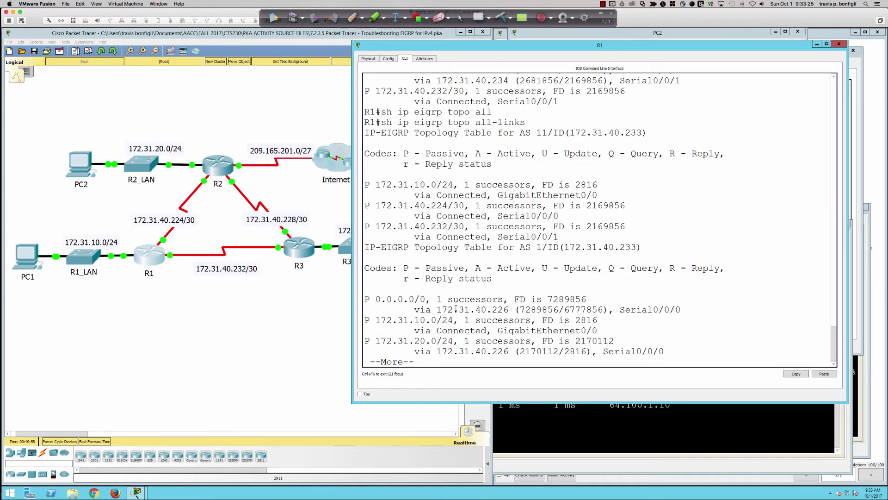
drag(431, 309, 658, 310)
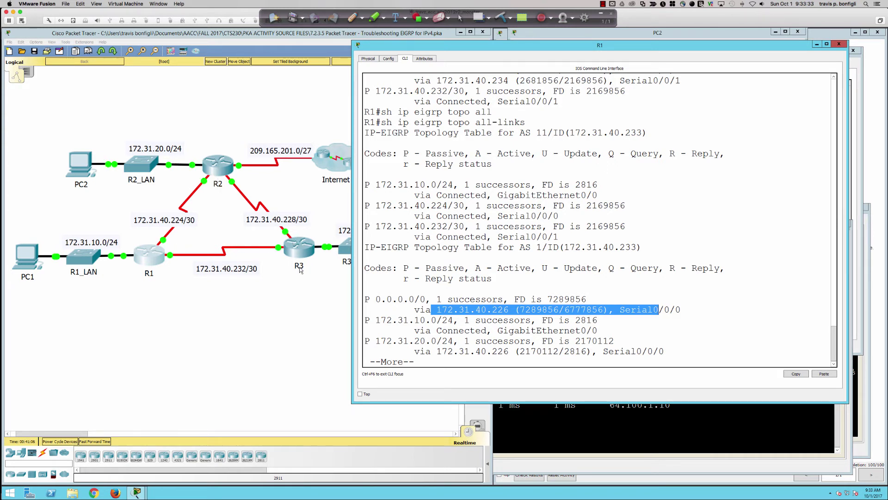
Compare the 0.0.0.0/0 entry in R1's plain EIGRP topology output with the one in the all-links output
click(494, 313)
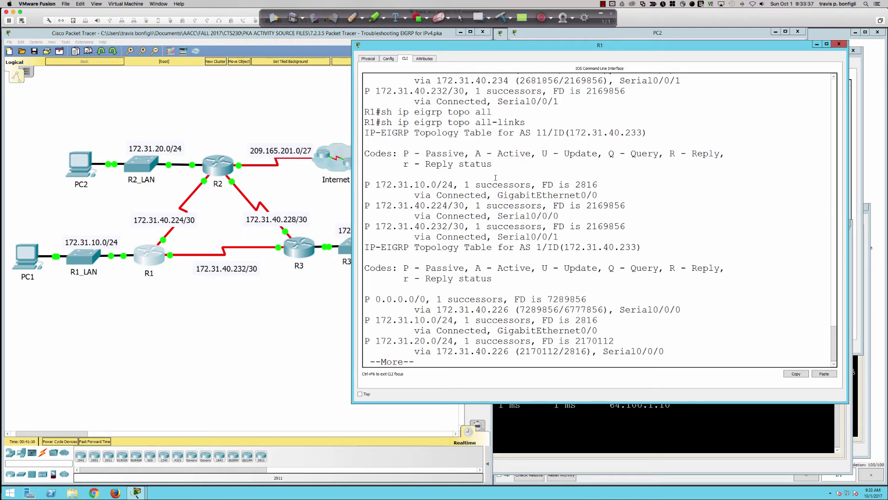
scroll(504, 227, up, 5)
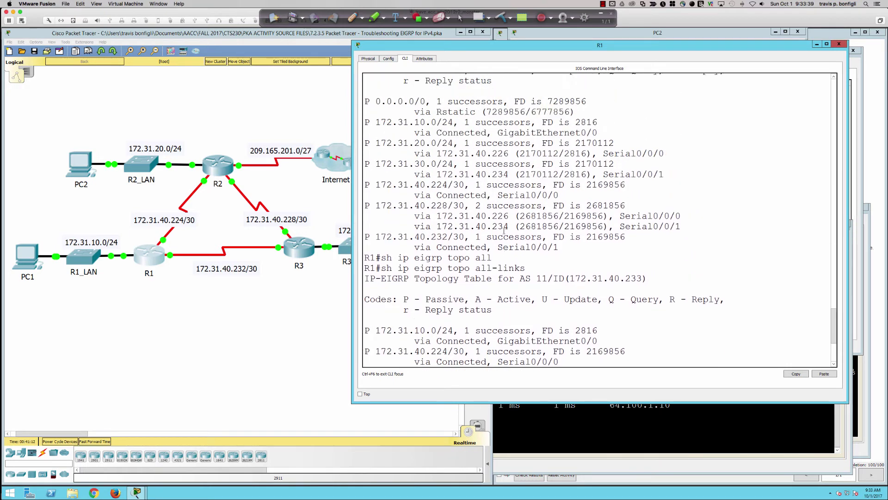
drag(437, 133, 575, 134)
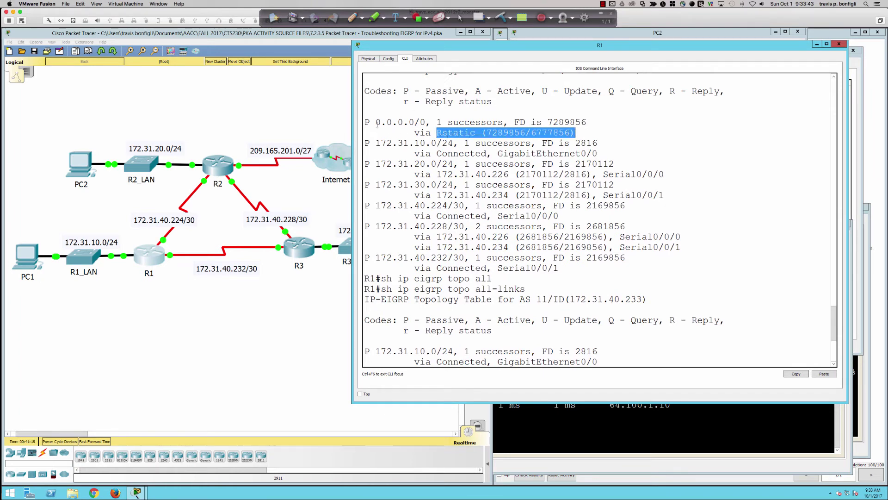
scroll(548, 247, down, 4)
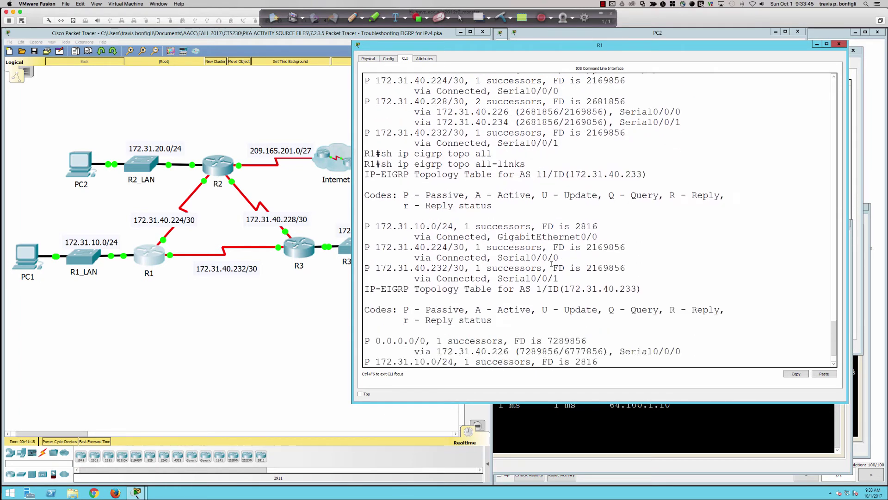
key(space)
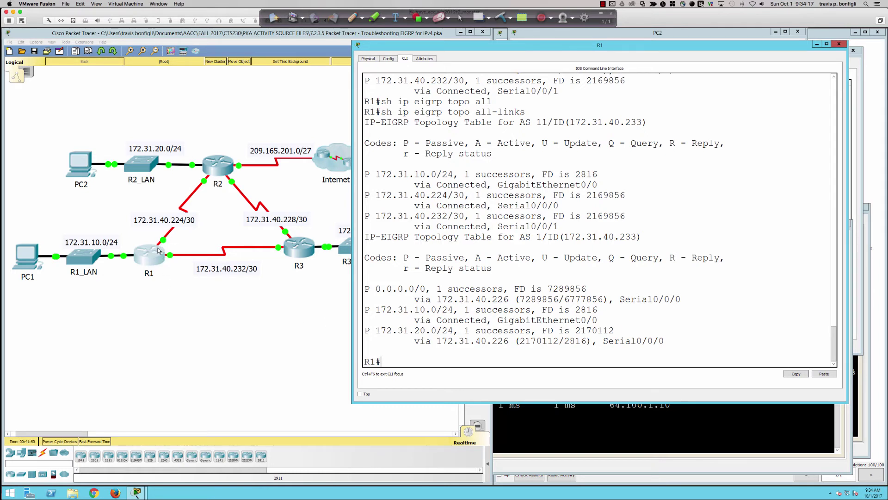
Annotate the topology with pen arrows from R1 toward R3 and R2, plus the notes "K1 = BW" and "K3 = DLY"
click(354, 16)
mouse_move(143, 287)
mouse_down()
mouse_move(287, 287)
mouse_move(273, 284)
mouse_up()
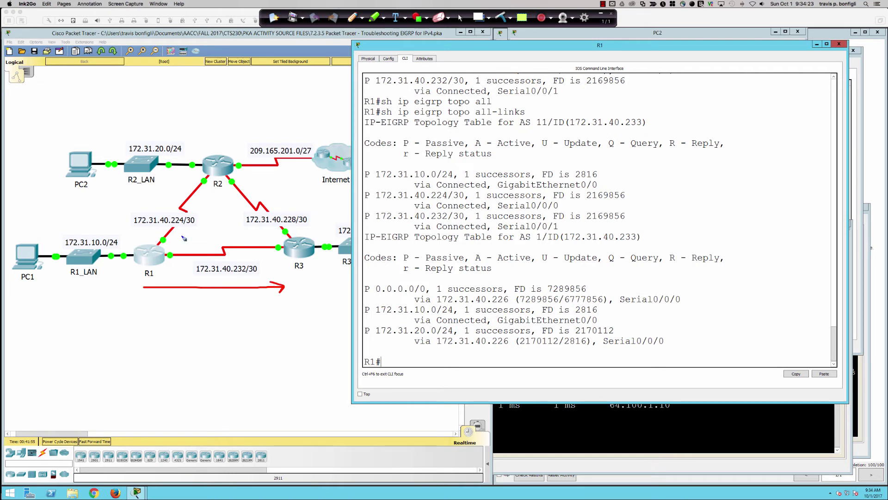
mouse_move(133, 241)
mouse_down()
mouse_move(184, 189)
mouse_move(170, 191)
mouse_up()
mouse_move(54, 314)
mouse_down()
mouse_move(97, 332)
mouse_move(104, 323)
mouse_move(108, 330)
mouse_move(110, 318)
mouse_move(111, 331)
mouse_move(118, 321)
mouse_move(123, 333)
mouse_move(139, 317)
mouse_up()
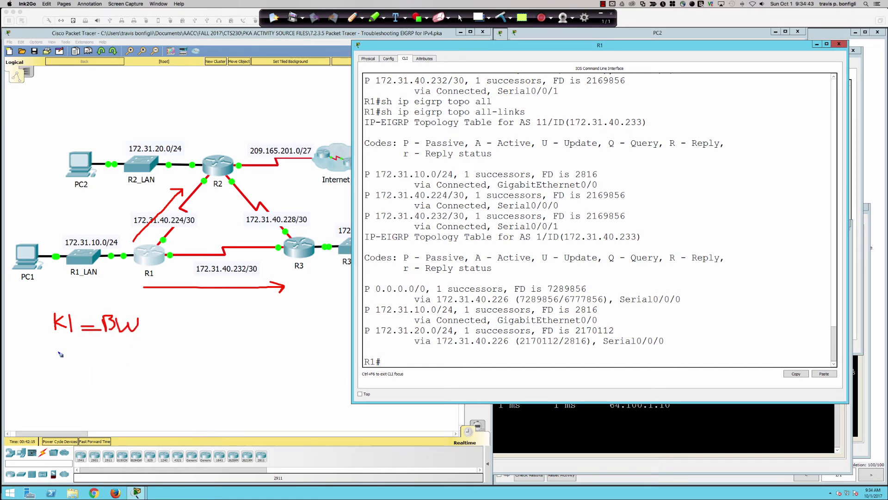
drag(58, 348, 58, 360)
mouse_move(66, 347)
mouse_down()
mouse_move(68, 359)
mouse_move(109, 355)
mouse_move(129, 364)
mouse_move(138, 352)
mouse_move(133, 364)
mouse_move(144, 355)
mouse_move(153, 364)
mouse_move(163, 354)
mouse_move(159, 366)
mouse_up()
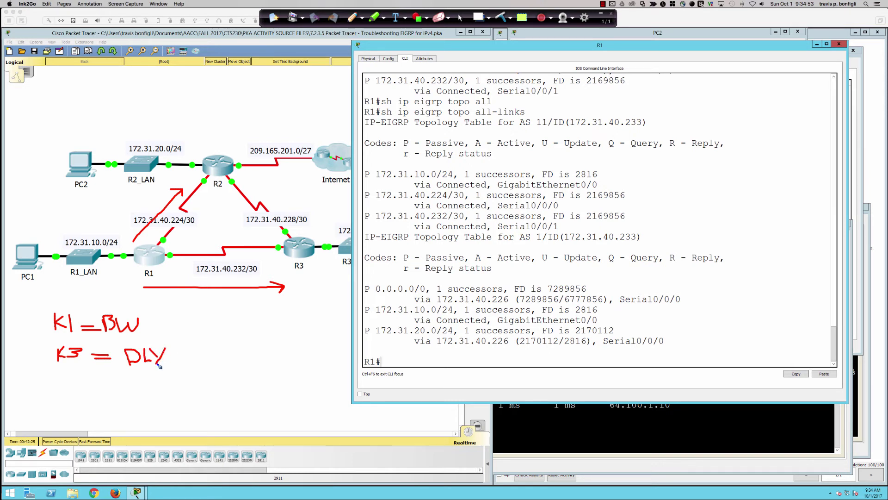
click(460, 17)
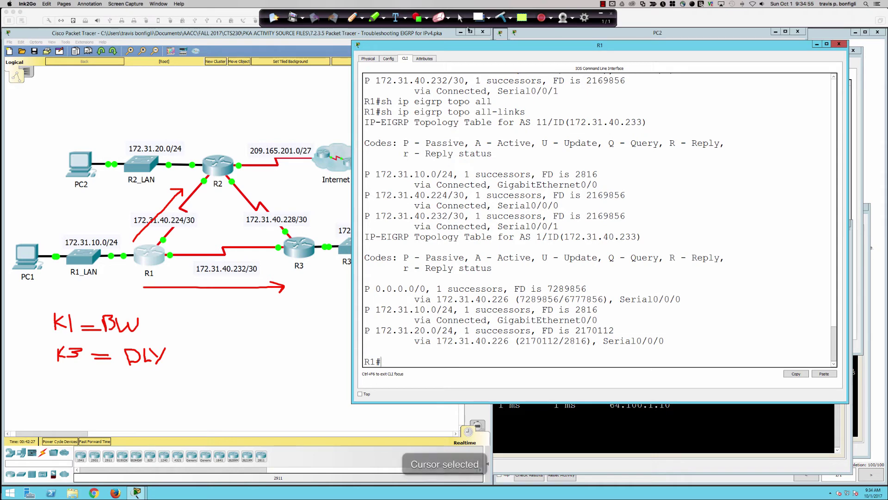
Display R1's routing protocol settings with sh ip protoc and examine the EIGRP metric weights K1 through K5
click(445, 264)
key(Return)
key(Return)
key(Return)
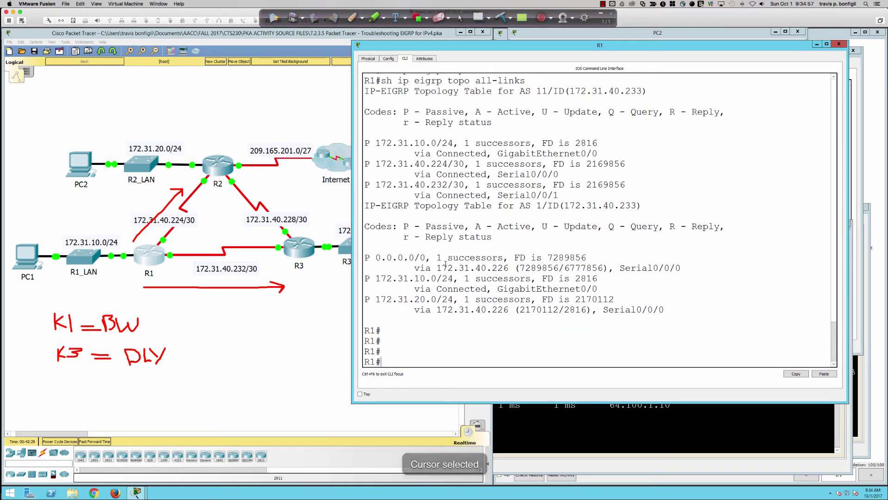
text(sh ip protoc)
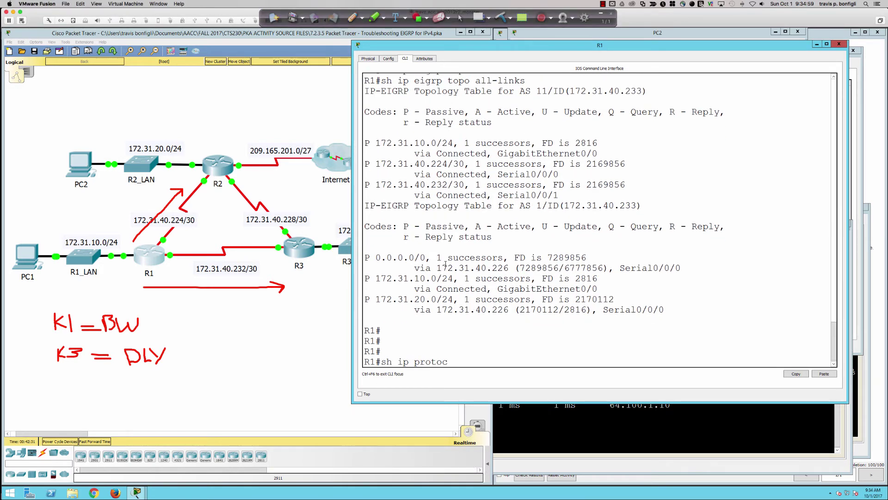
key(Return)
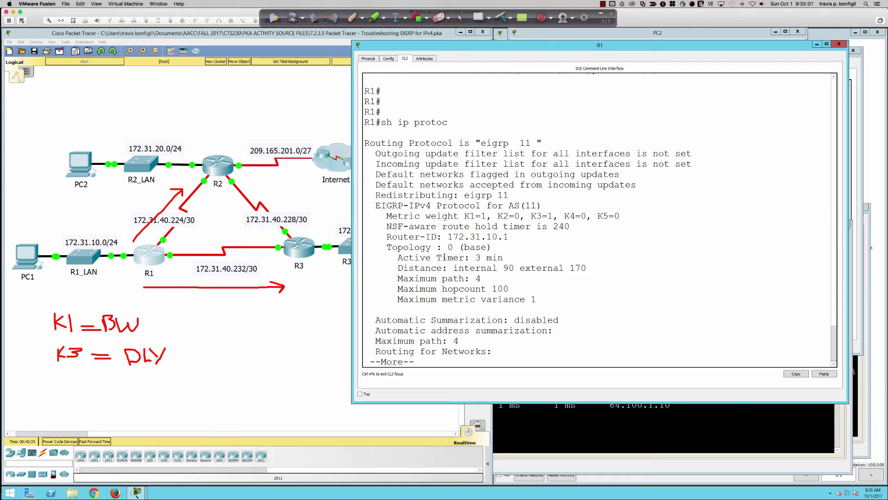
drag(386, 214, 623, 216)
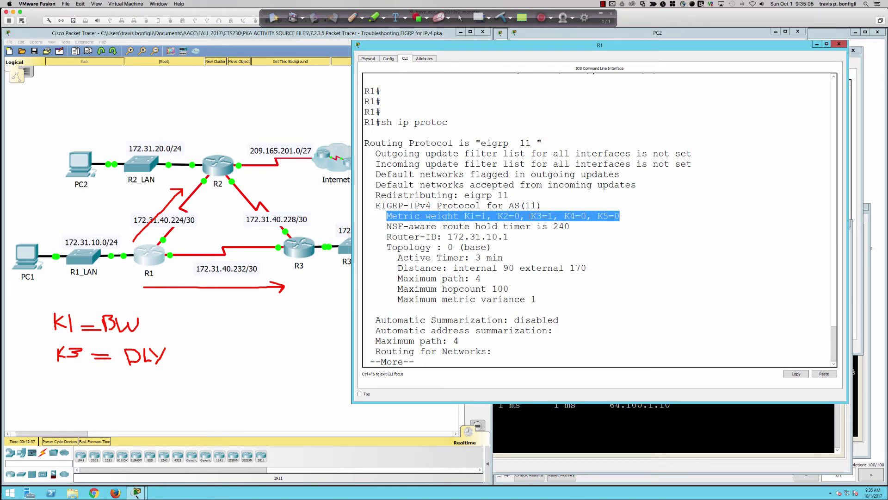
click(500, 217)
drag(498, 216, 620, 216)
click(564, 216)
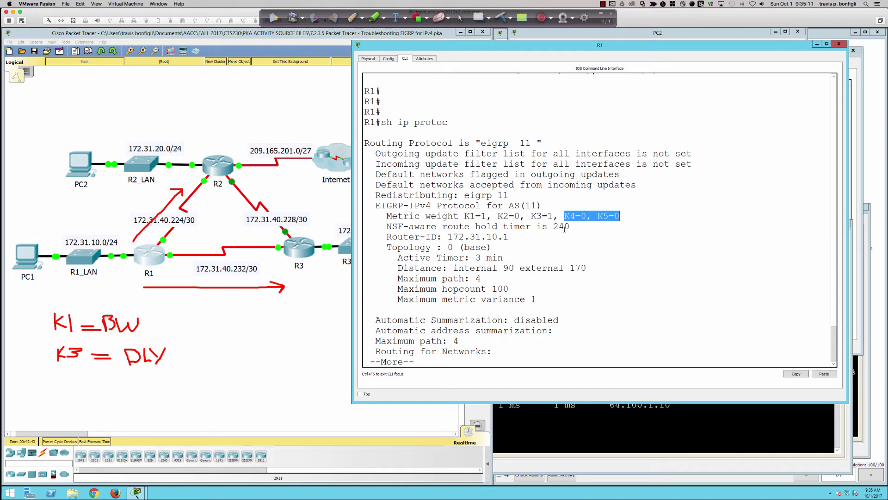
click(547, 227)
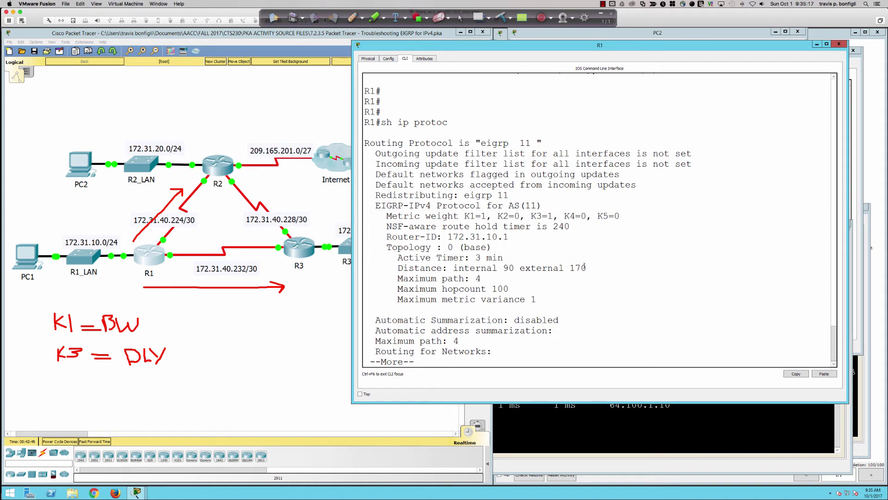
Leave the protocol output and display R1's Serial0/0/0 details with sh int s0/0/0
key(space)
key(Return)
key(Return)
text(sh int)
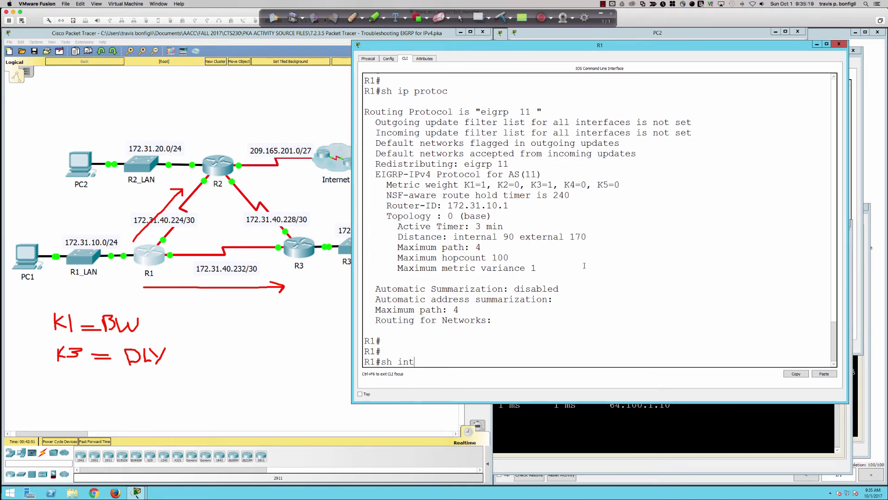
text( s9)
key(BackSpace)
key(BackSpace)
key(BackSpace)
text(0/0/0)
key(Return)
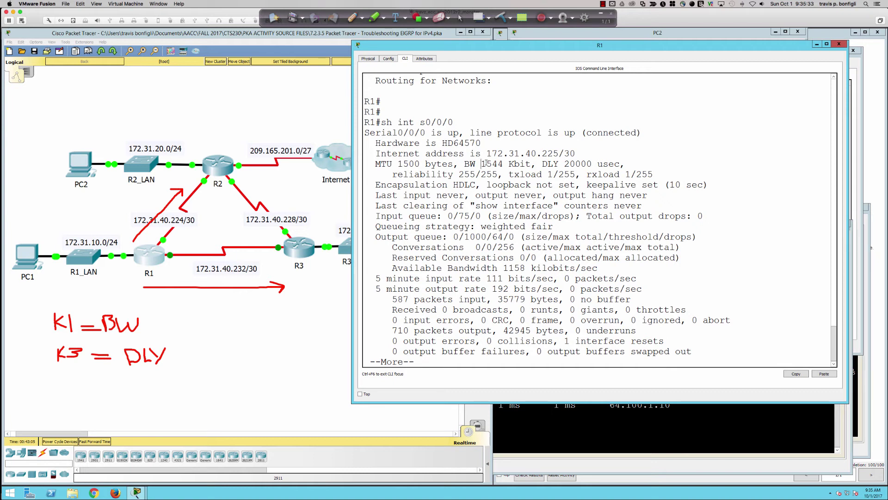
Examine the bandwidth (BW) and delay (DLY) values in R1's Serial0/0/0 output
drag(481, 164, 525, 164)
drag(543, 163, 593, 163)
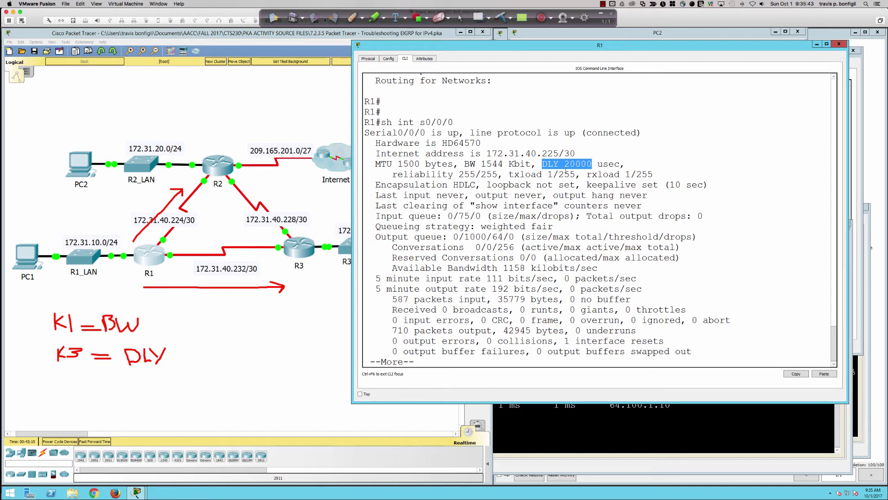
triple_click(573, 164)
double_click(572, 163)
click(556, 185)
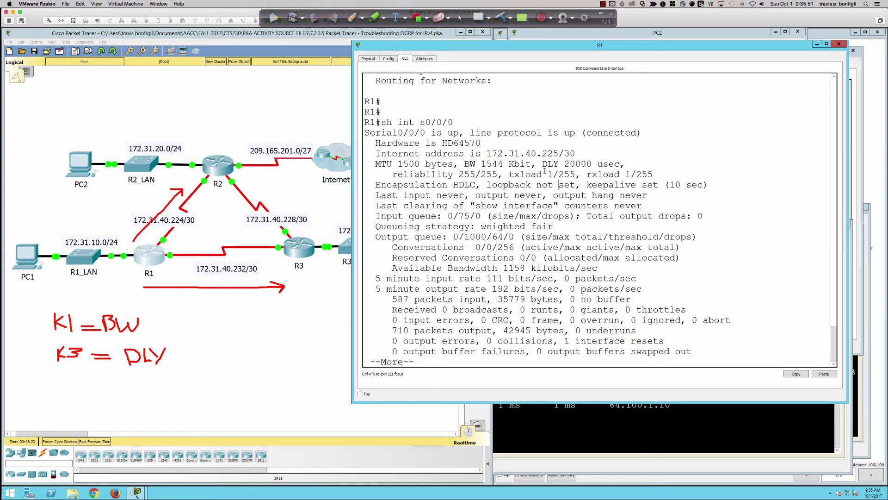
drag(564, 164, 586, 164)
drag(463, 163, 534, 165)
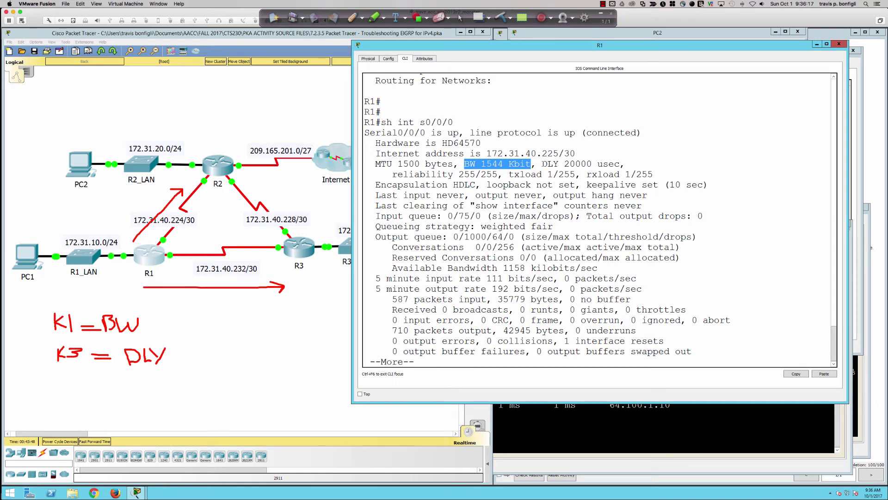
drag(543, 164, 622, 164)
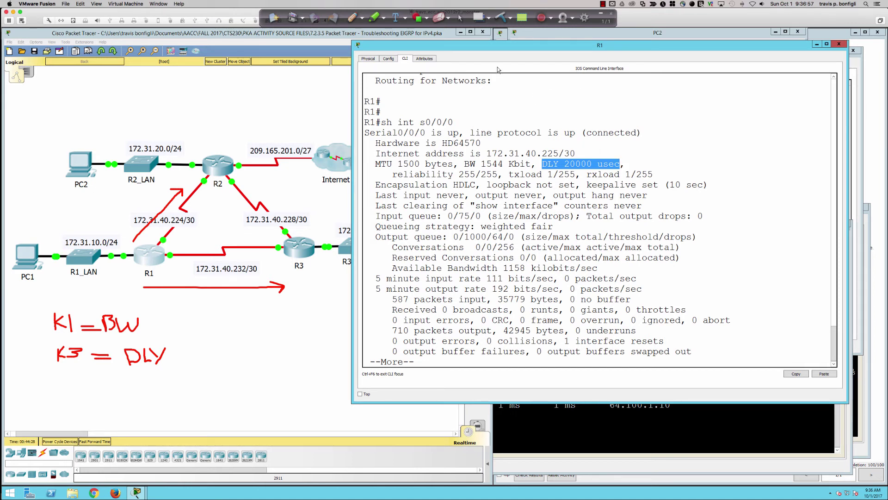
Circle the BW value in the CLI with the pen, label it T1, and write an underlined "128kbps" along the R1–R2 link
click(350, 18)
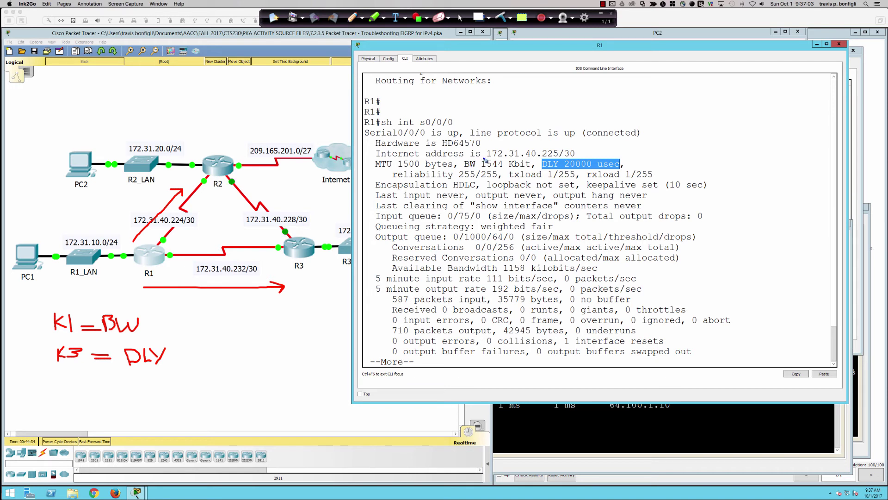
mouse_move(484, 159)
mouse_down()
mouse_move(461, 165)
mouse_move(497, 172)
mouse_move(536, 164)
mouse_move(483, 158)
mouse_up()
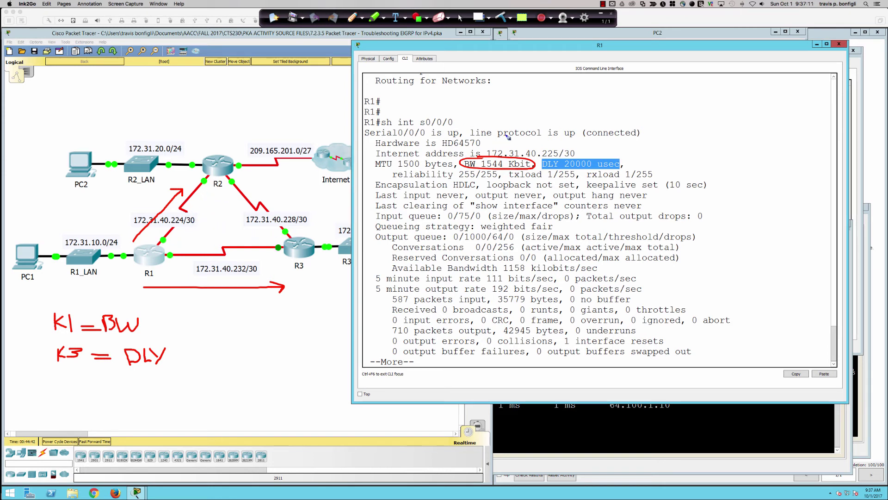
mouse_move(503, 135)
mouse_down()
mouse_move(517, 132)
mouse_move(511, 145)
mouse_up()
mouse_move(120, 196)
mouse_down()
mouse_move(116, 210)
mouse_move(134, 206)
mouse_up()
mouse_move(145, 188)
mouse_down()
mouse_move(151, 196)
mouse_move(175, 184)
mouse_up()
drag(178, 179, 175, 184)
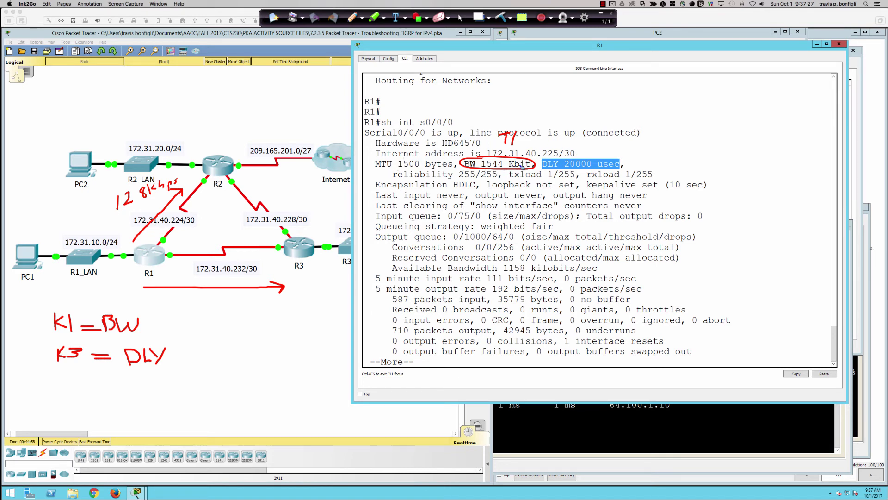
drag(550, 138, 530, 158)
mouse_move(133, 211)
mouse_down()
mouse_move(174, 196)
mouse_move(139, 212)
mouse_up()
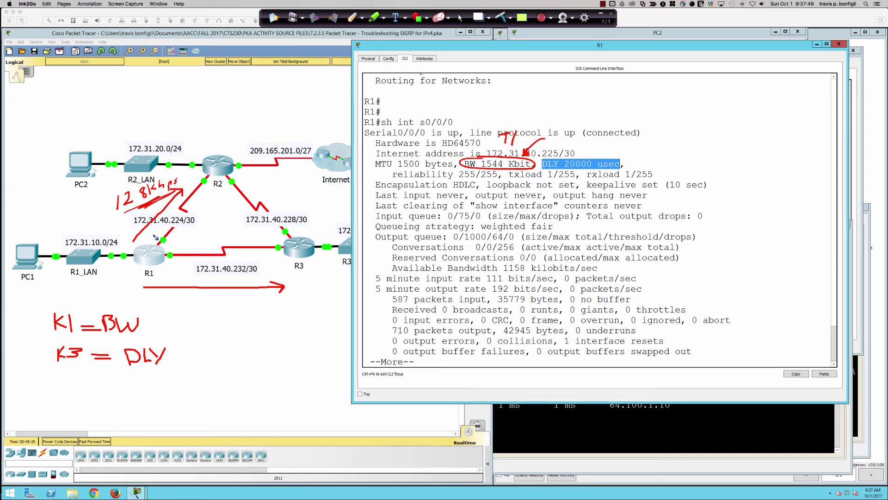
Circle R1's serial interface toward R2 and the "K3 = DLY" note, and write "COST OSPF" below the topology
mouse_move(167, 235)
mouse_down()
mouse_move(156, 236)
mouse_move(159, 244)
mouse_move(171, 238)
mouse_up()
mouse_move(139, 209)
mouse_down()
mouse_move(161, 233)
mouse_move(164, 223)
mouse_up()
mouse_move(90, 341)
mouse_down()
mouse_move(55, 342)
mouse_move(42, 363)
mouse_move(82, 375)
mouse_move(174, 366)
mouse_move(168, 344)
mouse_move(84, 350)
mouse_up()
mouse_move(282, 348)
mouse_down()
mouse_move(283, 363)
mouse_move(290, 352)
mouse_move(322, 360)
mouse_up()
drag(315, 345, 331, 344)
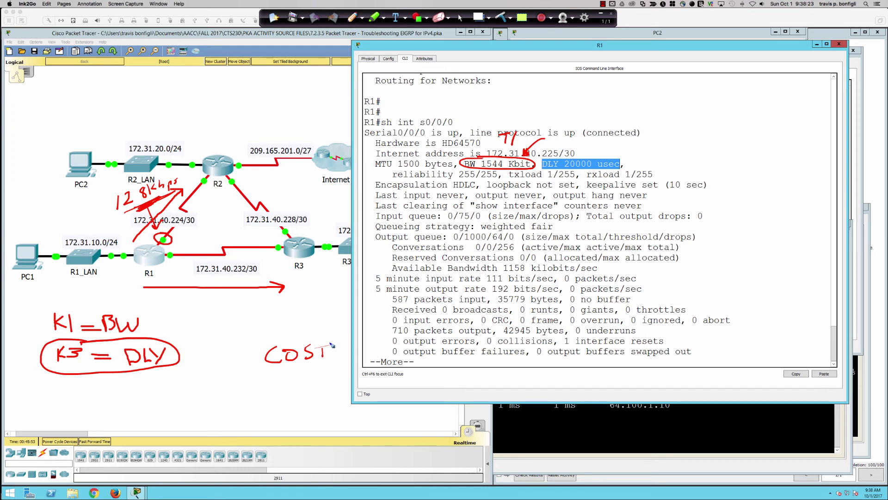
mouse_move(291, 370)
mouse_down()
mouse_move(285, 378)
mouse_move(293, 370)
mouse_move(309, 383)
mouse_move(331, 362)
mouse_move(329, 371)
mouse_up()
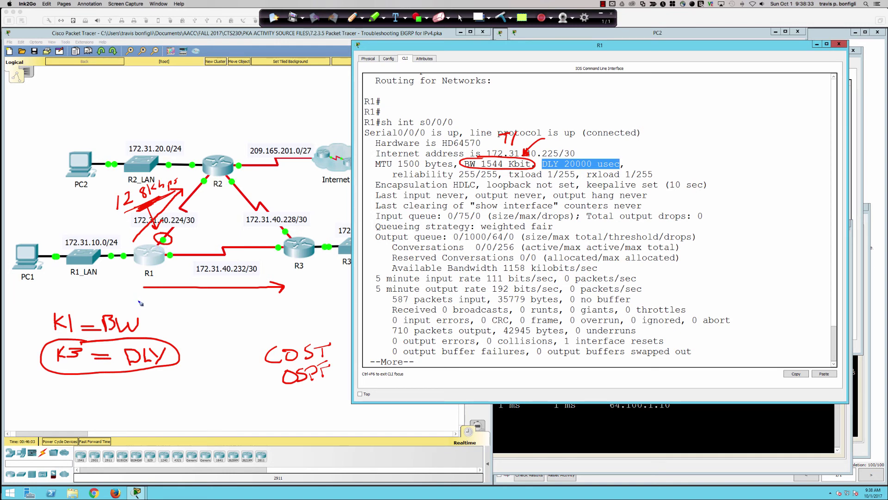
Re-mark R1's serial interface toward R2, point an arrow at the BW note, and cross out "K1 = BW"
drag(130, 295, 126, 316)
mouse_move(162, 233)
mouse_down()
mouse_move(154, 238)
mouse_move(165, 246)
mouse_move(172, 238)
mouse_up()
mouse_move(185, 233)
mouse_down()
mouse_move(192, 225)
mouse_move(185, 236)
mouse_move(193, 240)
mouse_move(208, 225)
mouse_move(203, 239)
mouse_move(191, 226)
mouse_move(183, 250)
mouse_move(201, 219)
mouse_up()
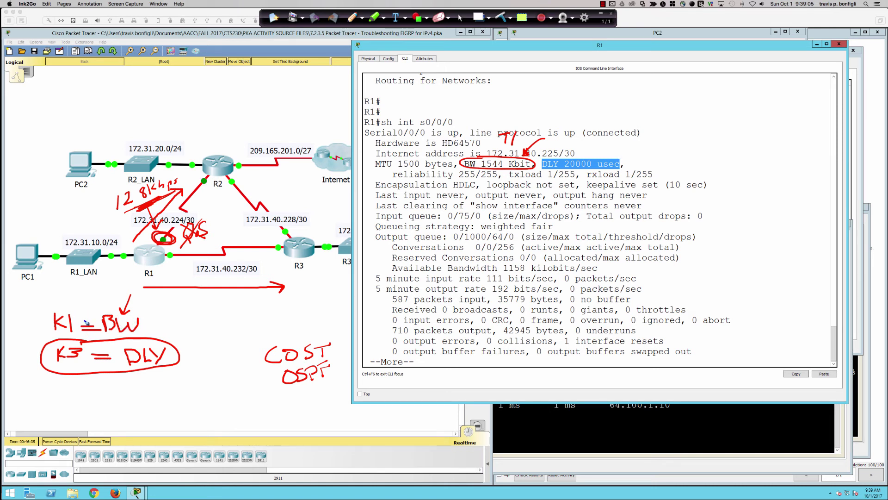
mouse_move(73, 308)
mouse_down()
mouse_move(130, 324)
mouse_move(74, 331)
mouse_up()
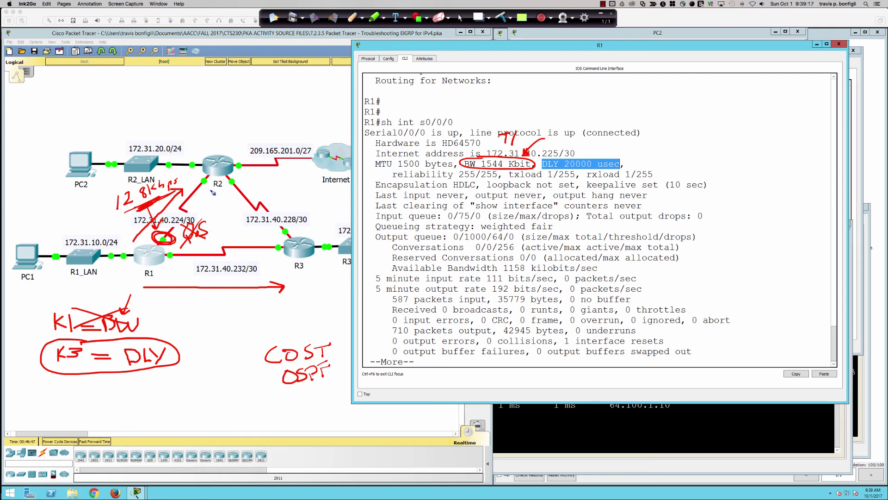
Clear all pen annotations from the topology and CLI output and return to the normal cursor
mouse_move(288, 225)
mouse_down()
mouse_move(271, 252)
mouse_move(283, 252)
mouse_move(288, 217)
mouse_up()
click(501, 17)
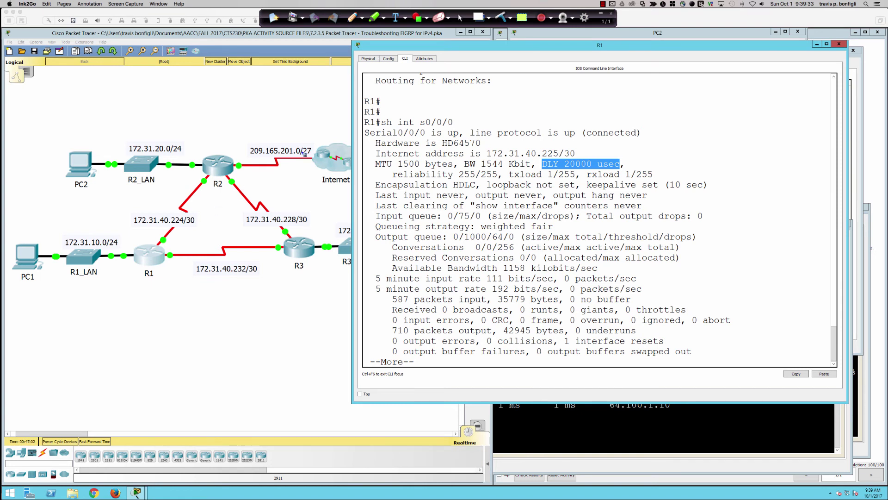
click(460, 18)
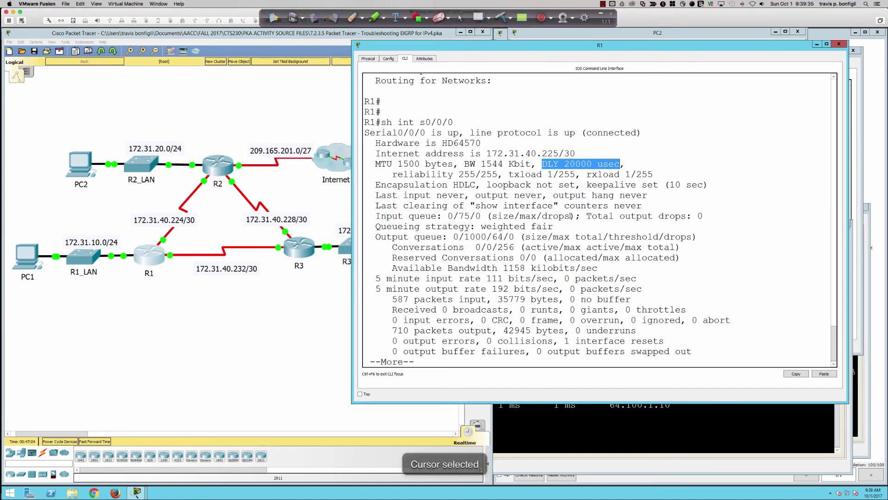
Leave the Serial0/0/0 output and enter global configuration mode on R1 with conf t
click(687, 197)
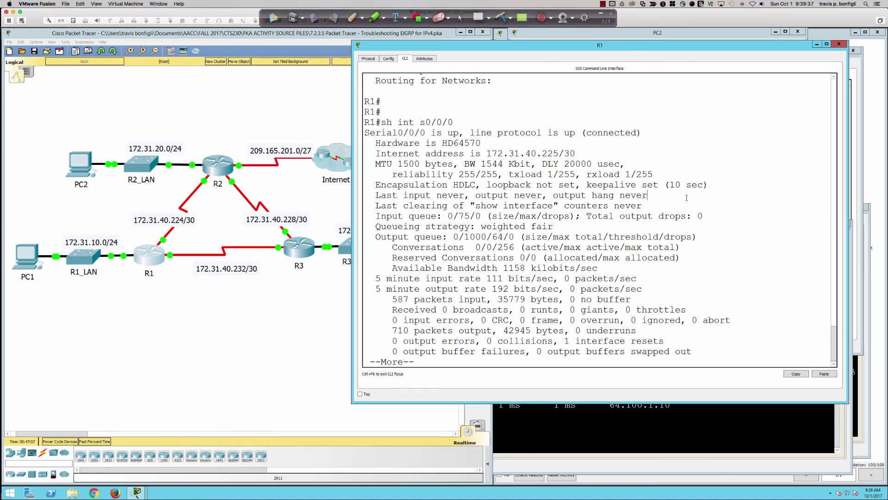
key(space)
key(Return)
text(conf )
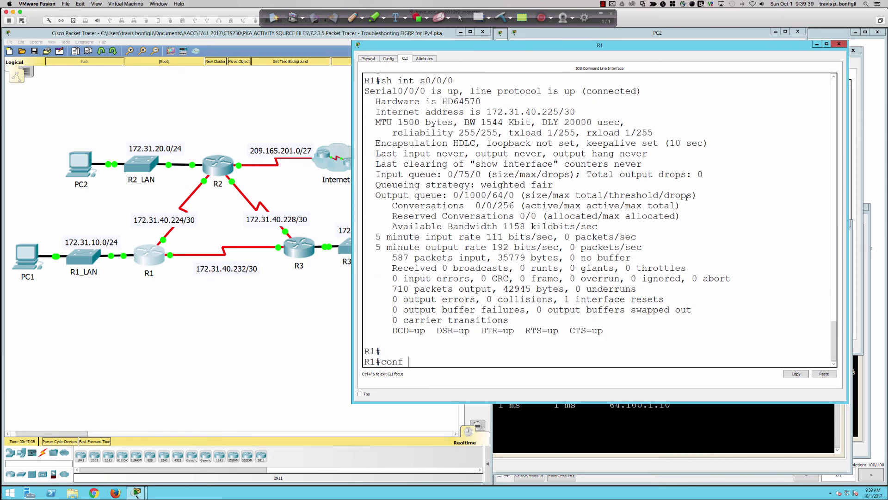
text(t)
key(Return)
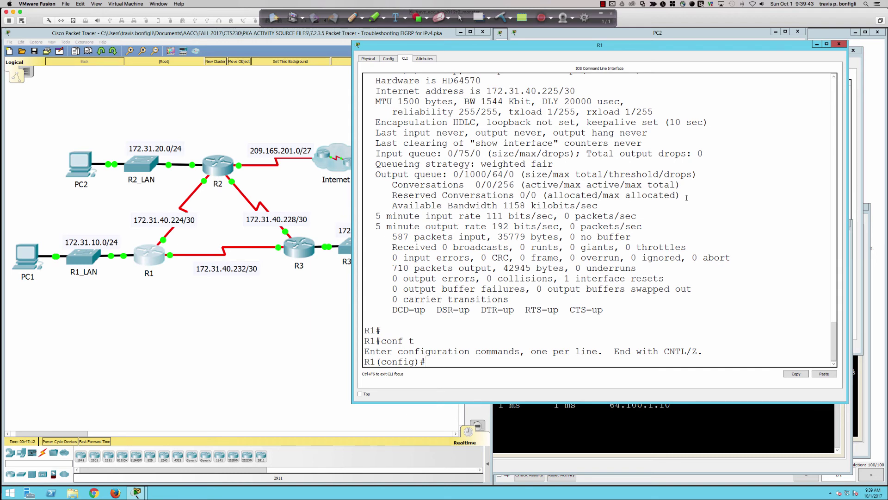
Display R1's interface summary from configuration mode with do sh ip int bri
text(do ship i)
key(BackSpace)
key(BackSpace)
text(ip int bri)
key(Return)
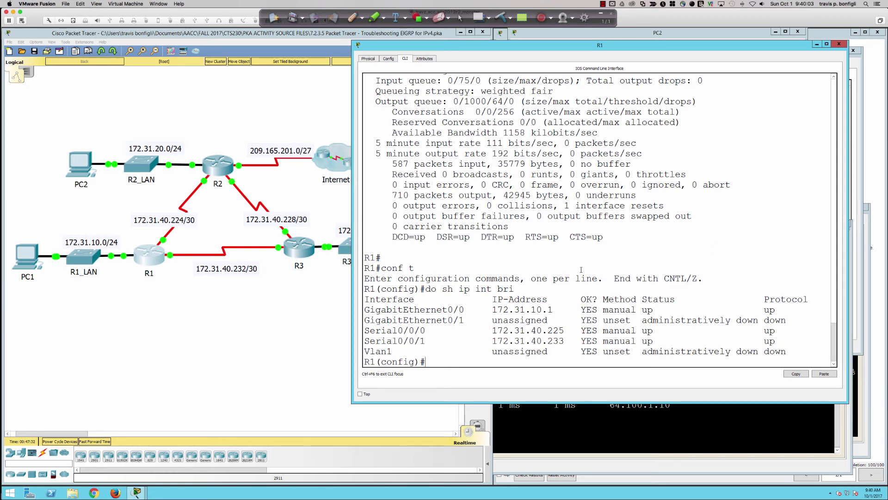
Enter interface configuration for s0/0/0 on R1 and list the allowed values for the delay command
text(intn )
text(s0/0/0)
key(Return)
text(del)
key(Tab)
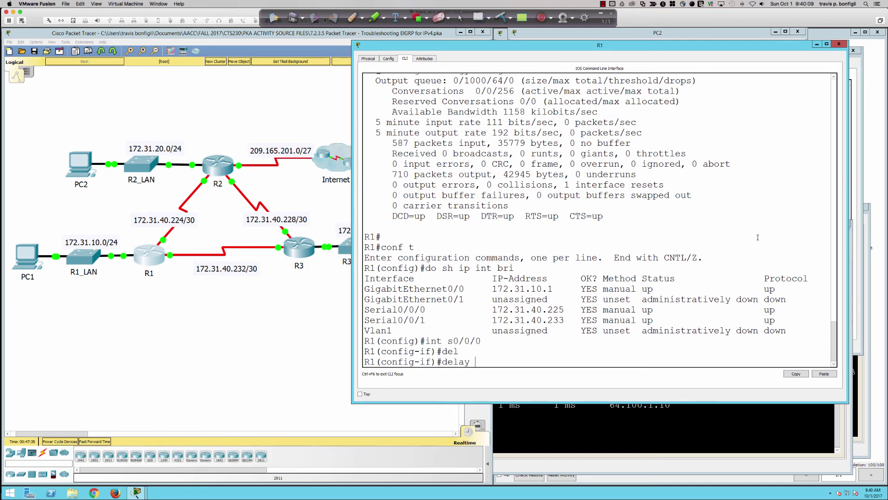
text(?)
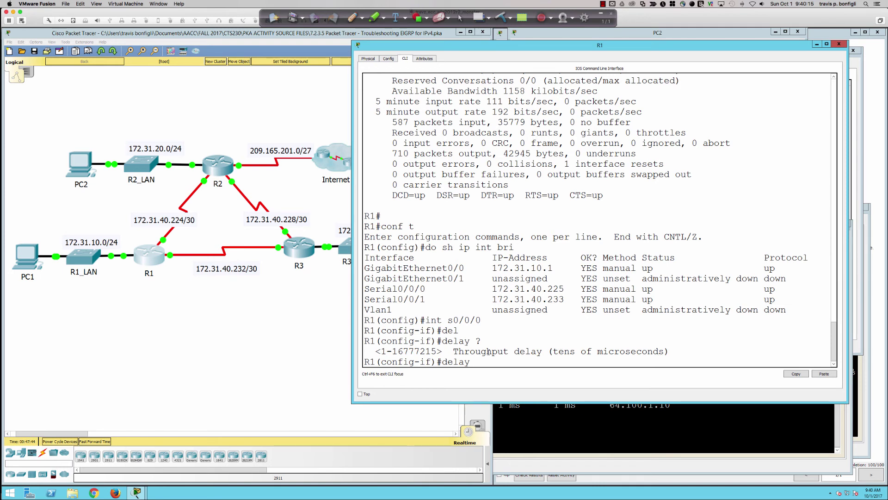
Set the delay on R1's Serial0/0/0 to 16777214 and point out the entered value in the CLI
drag(393, 351, 436, 351)
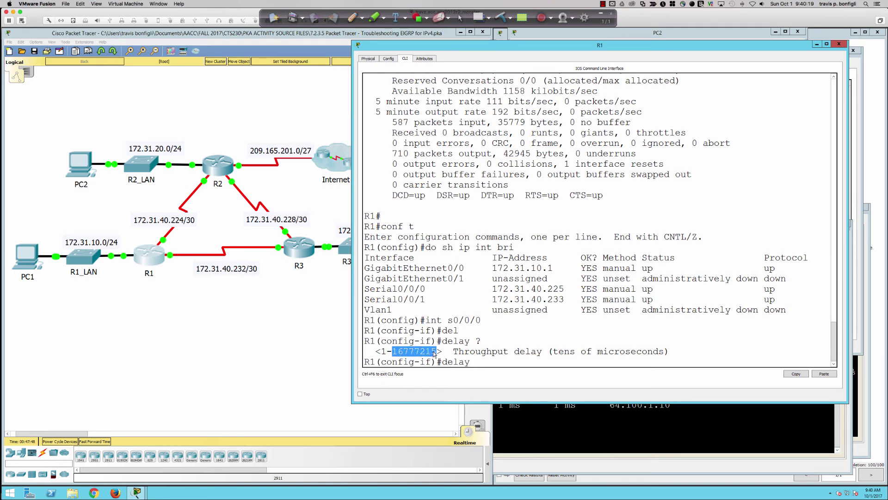
text(16777215)
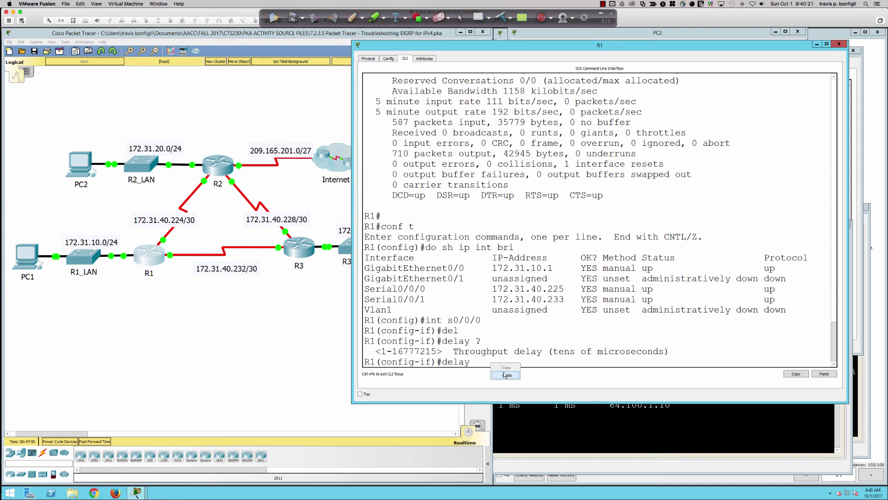
text(4)
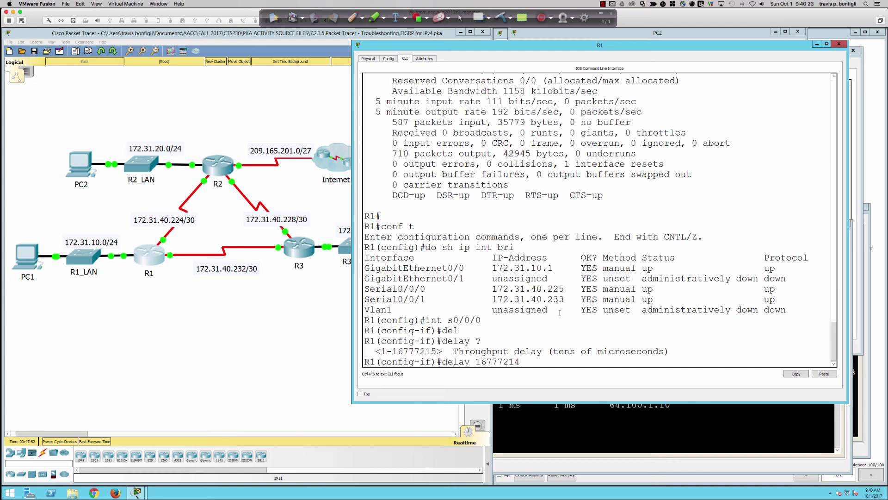
key(Return)
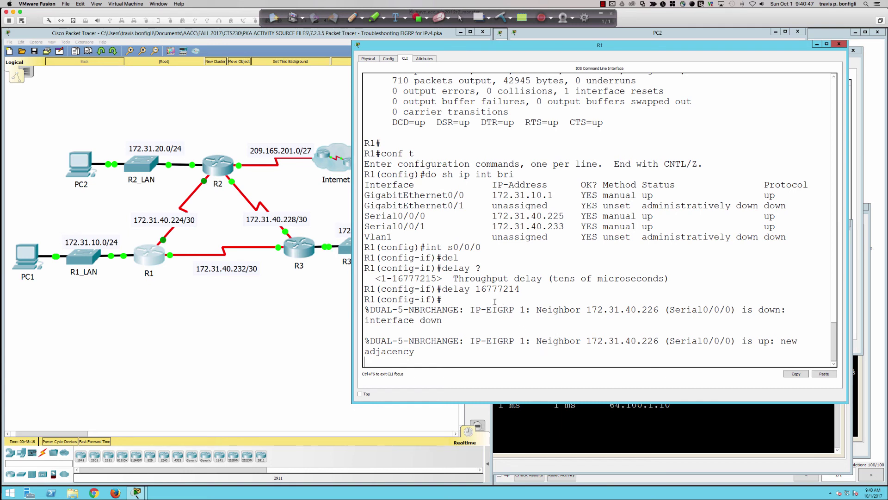
double_click(476, 289)
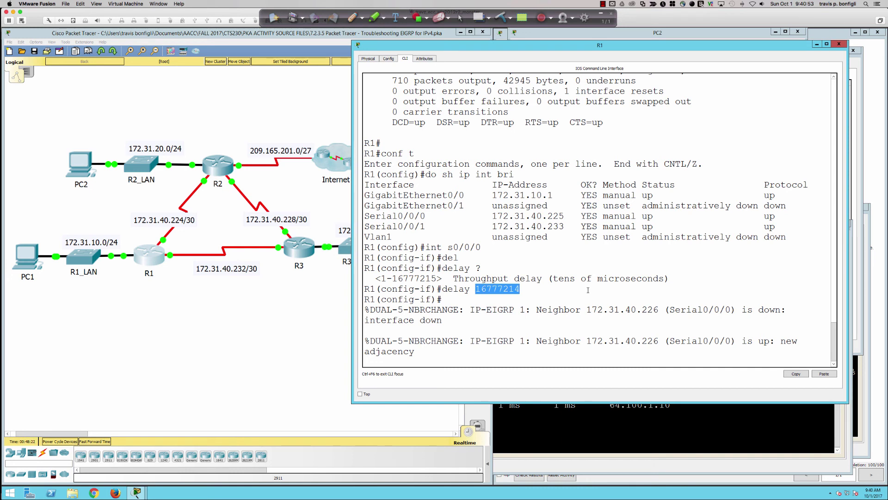
click(703, 293)
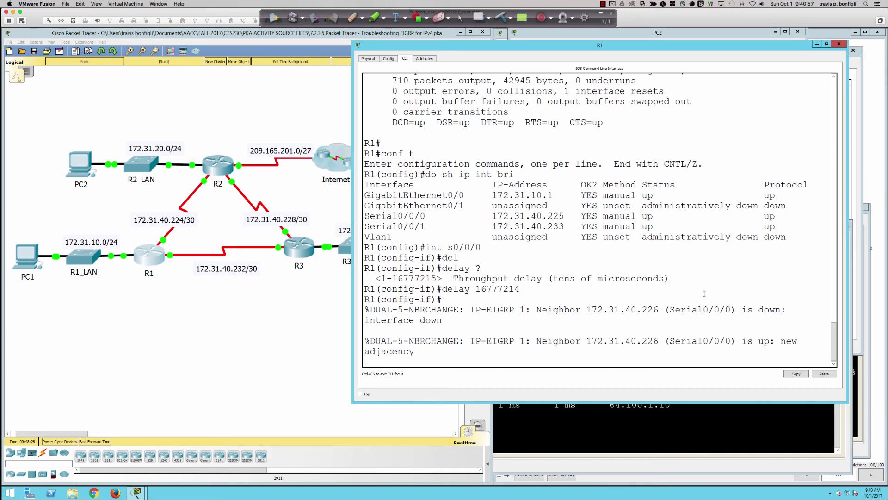
Display R1's EIGRP routes with do sh ip route eigrp and highlight the D*EX default route line
key(Return)
key(Return)
key(Return)
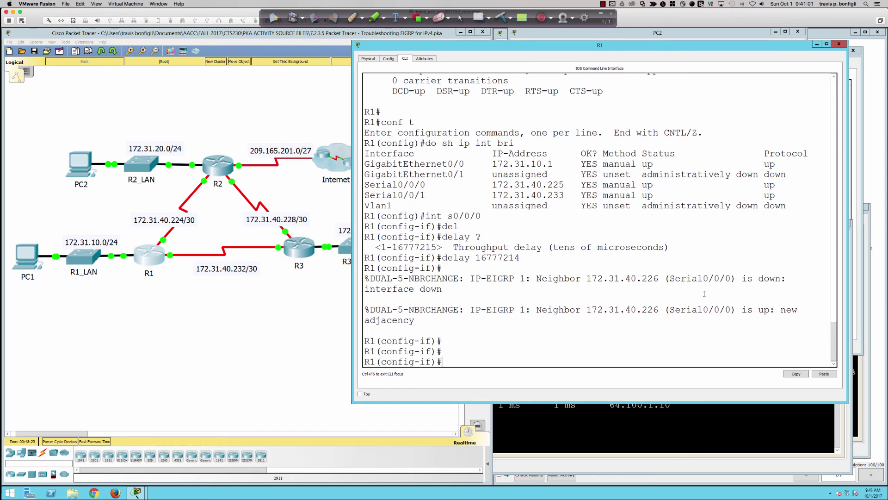
text(do sh ip route eigrp)
key(Return)
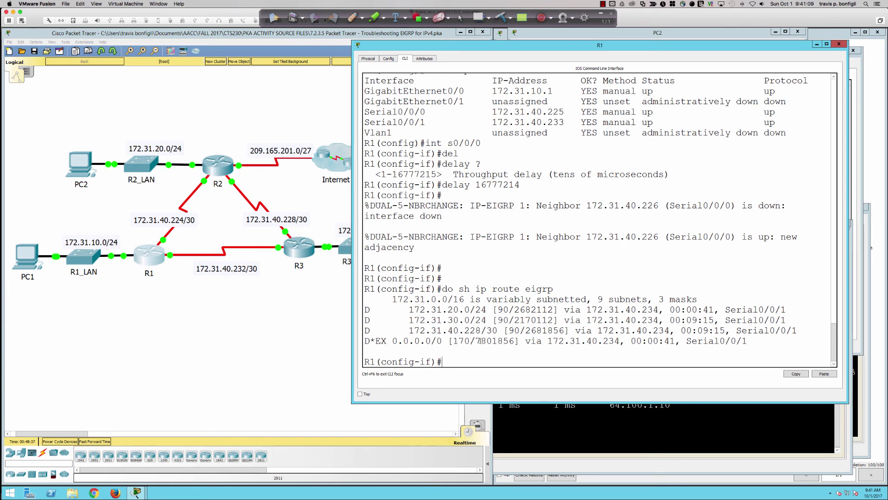
drag(365, 340, 751, 343)
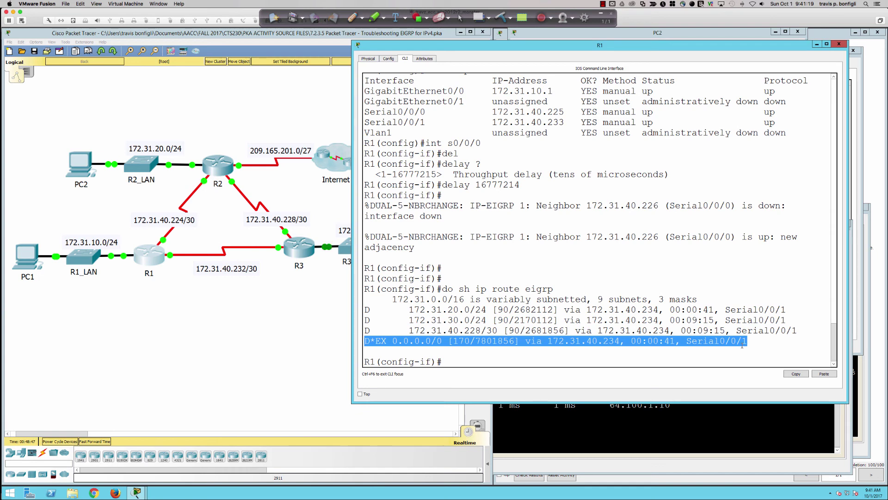
Switch to PC1's command prompt and rerun tracert 64.100.1.10
click(737, 409)
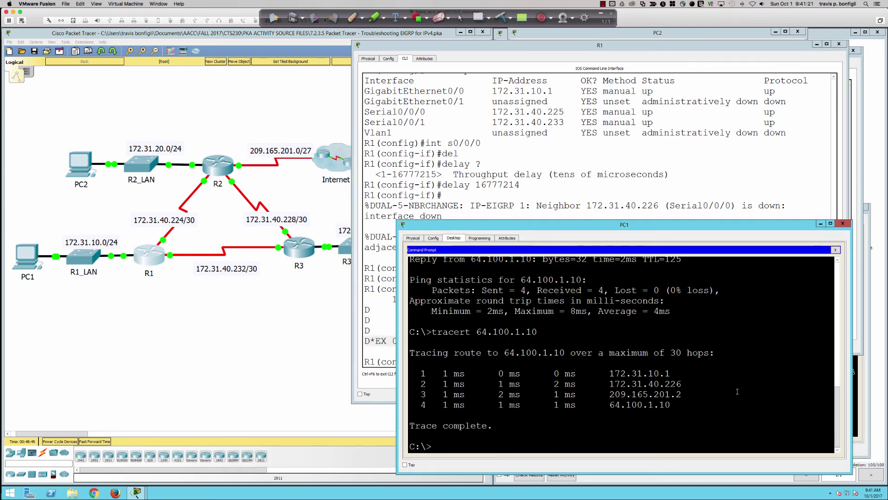
key(Up)
key(Return)
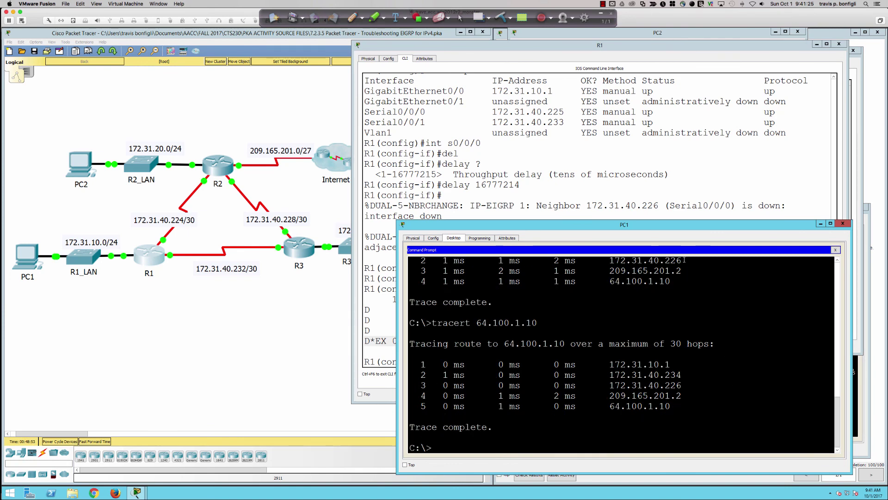
Compare the latest trace with the previous one on PC1, highlighting the second-hop address in each
drag(664, 221, 664, 152)
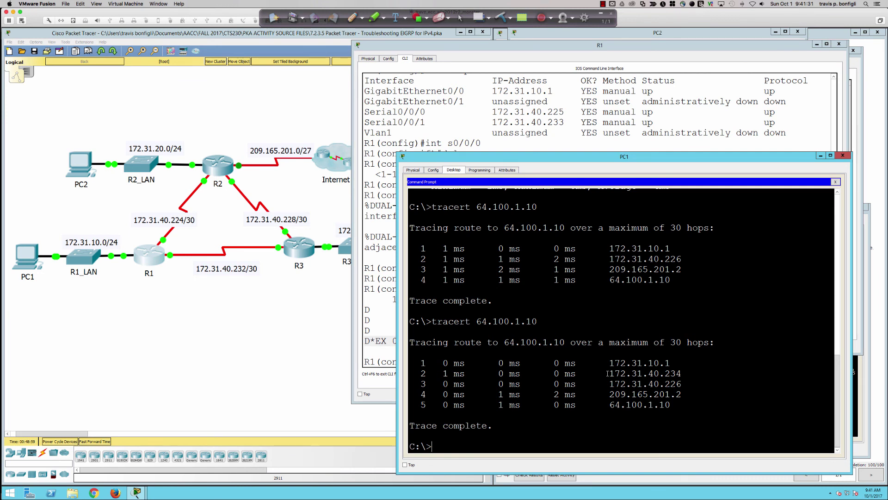
drag(607, 373, 685, 374)
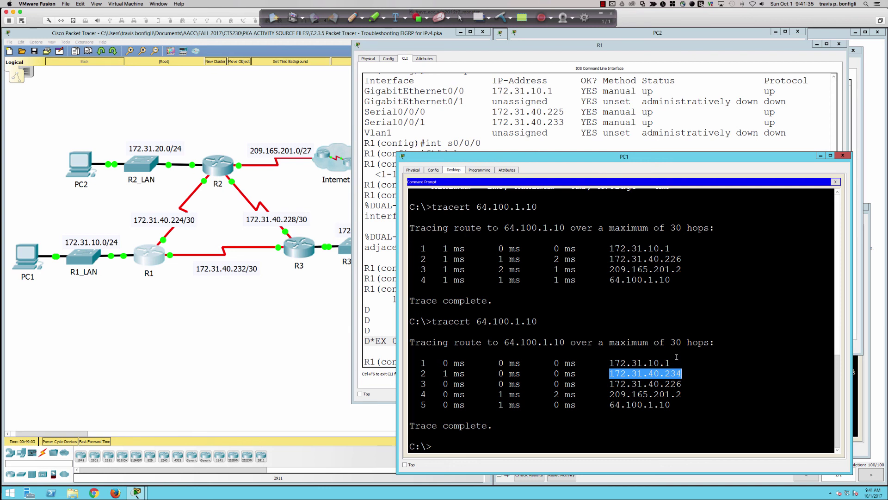
click(609, 258)
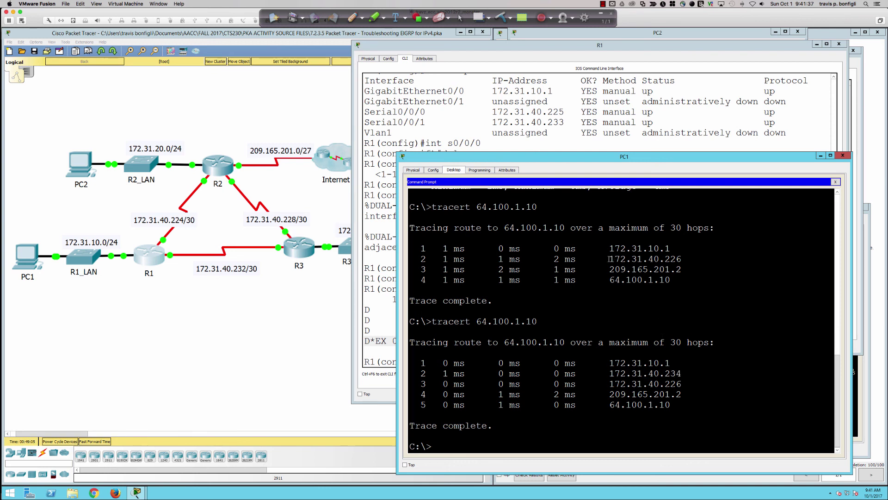
drag(609, 258, 680, 260)
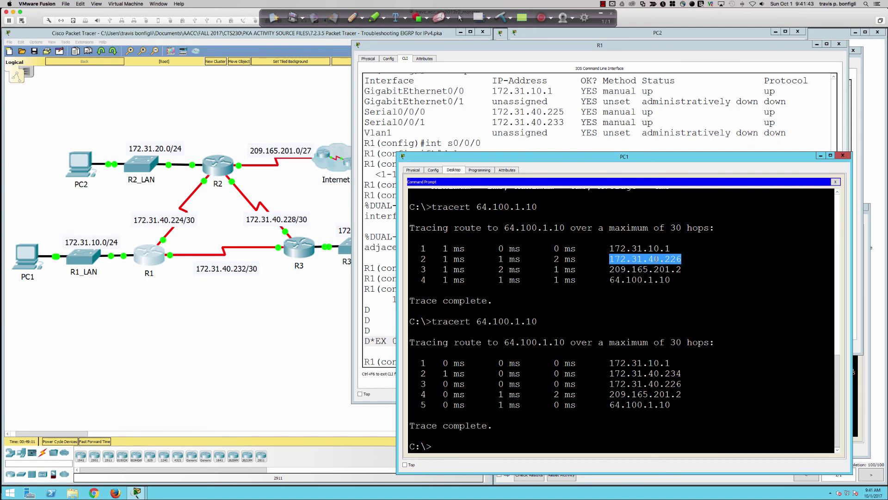
Return to R1's EIGRP routes, refer to the topology, and highlight the default route's administrative distance and metric
click(383, 305)
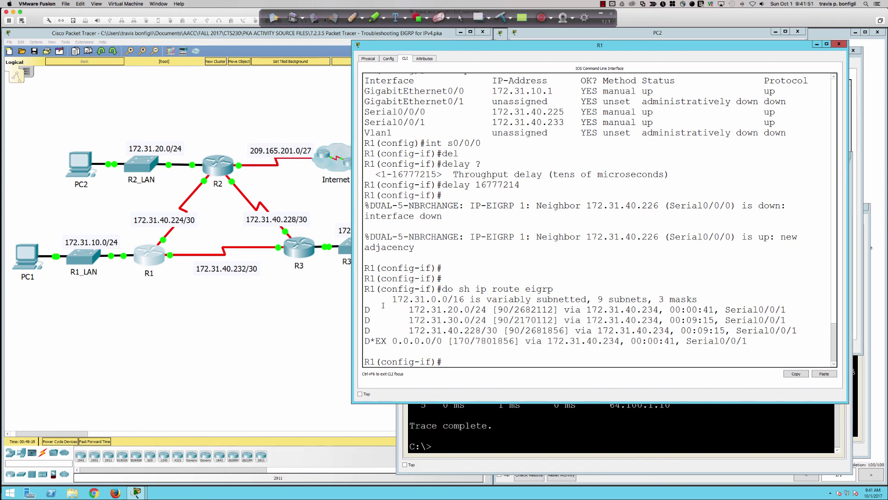
click(294, 286)
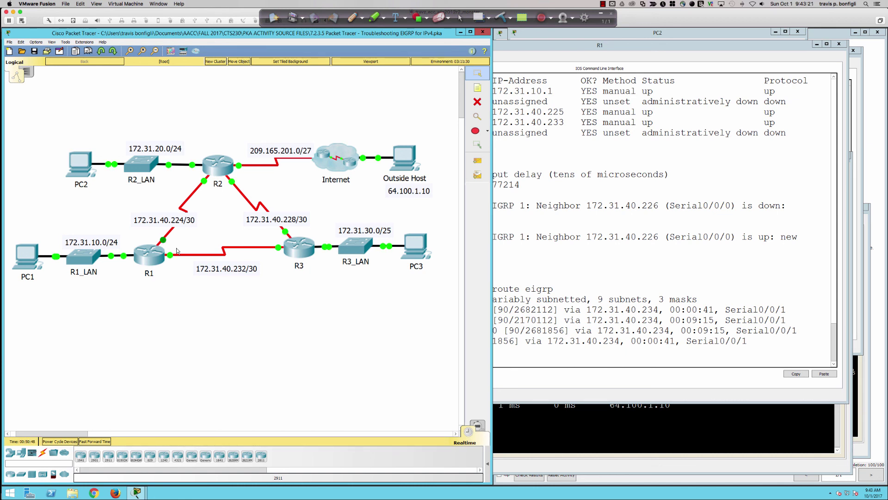
click(648, 294)
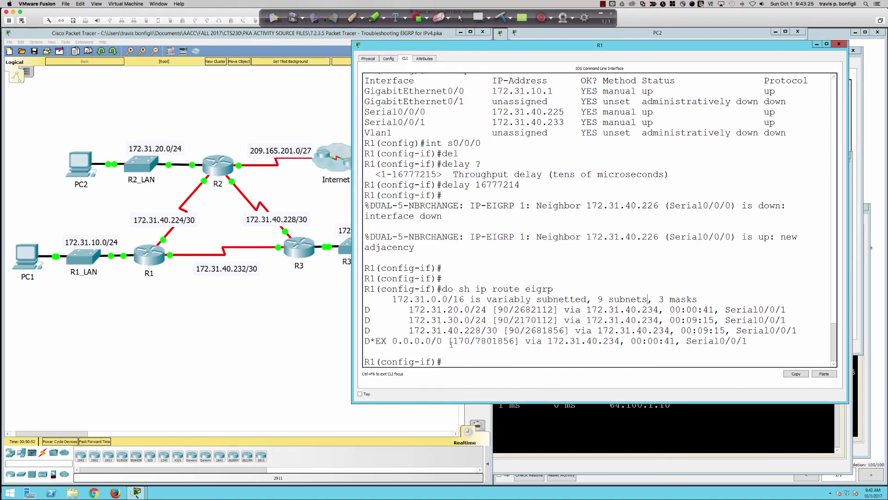
drag(452, 344, 526, 342)
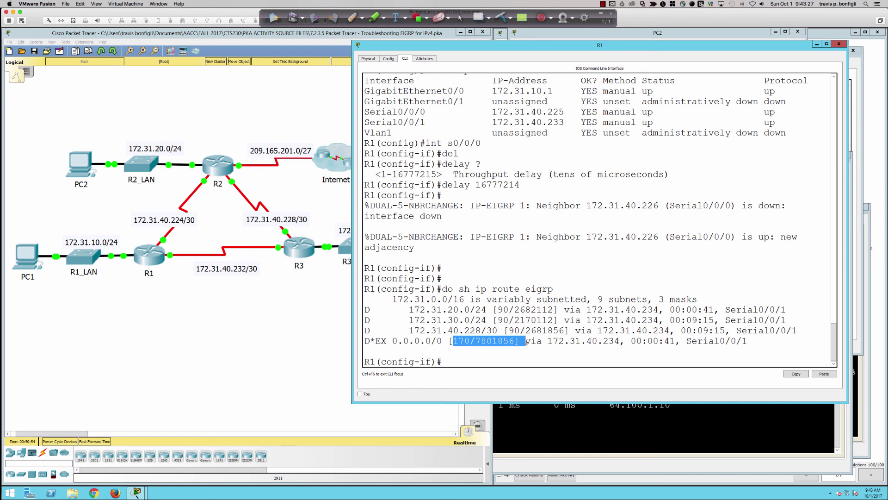
click(550, 348)
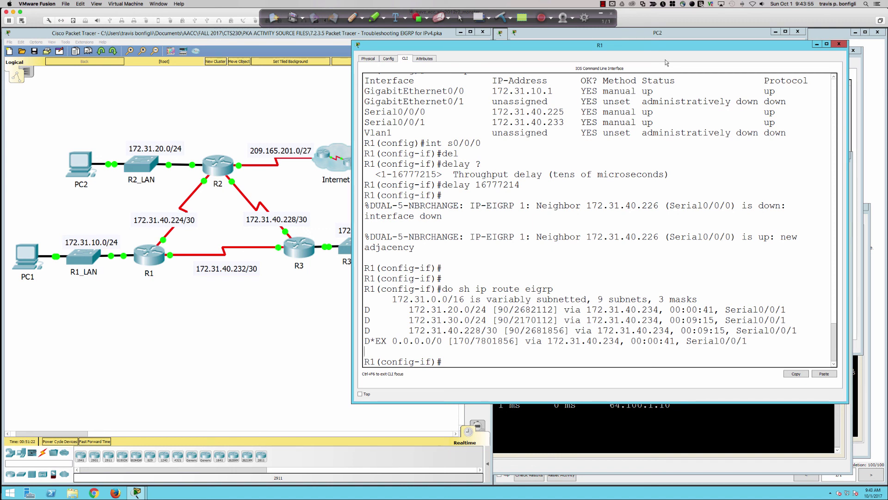
click(602, 4)
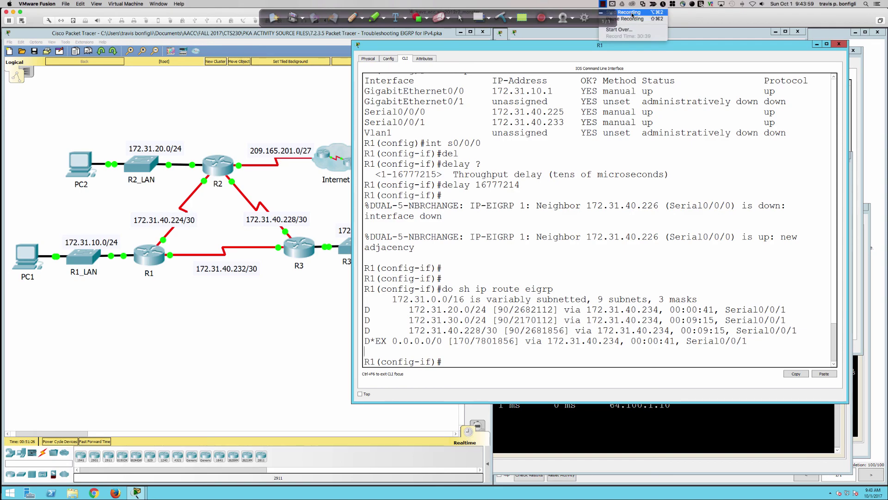